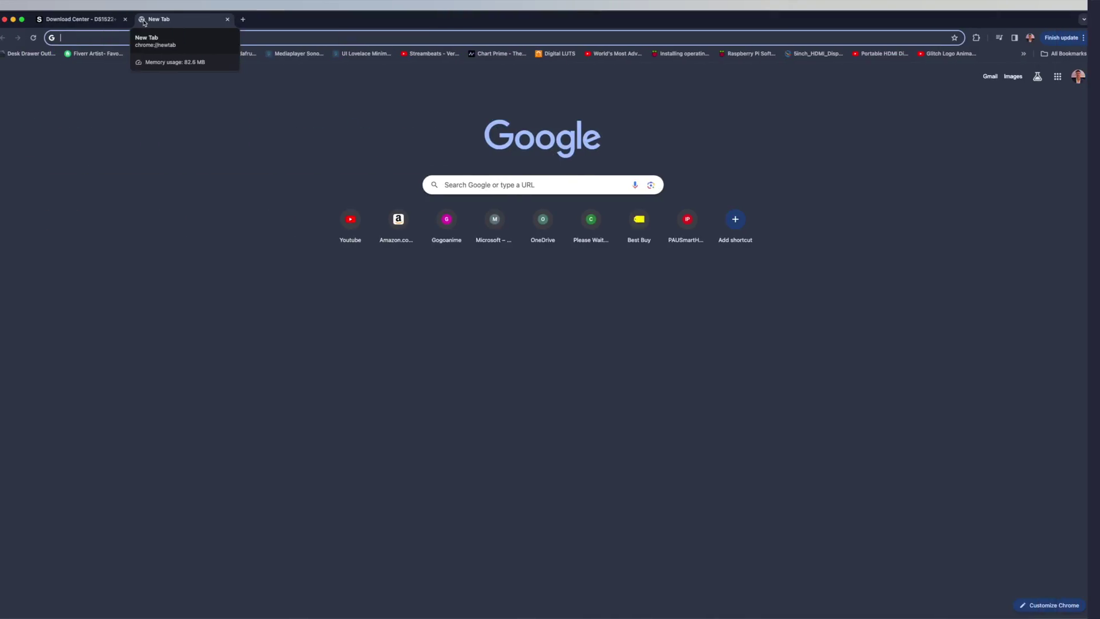
# Step: Load find.synology.com and search the local network again for the DiskStation
pyautogui.write('find.synology.com')
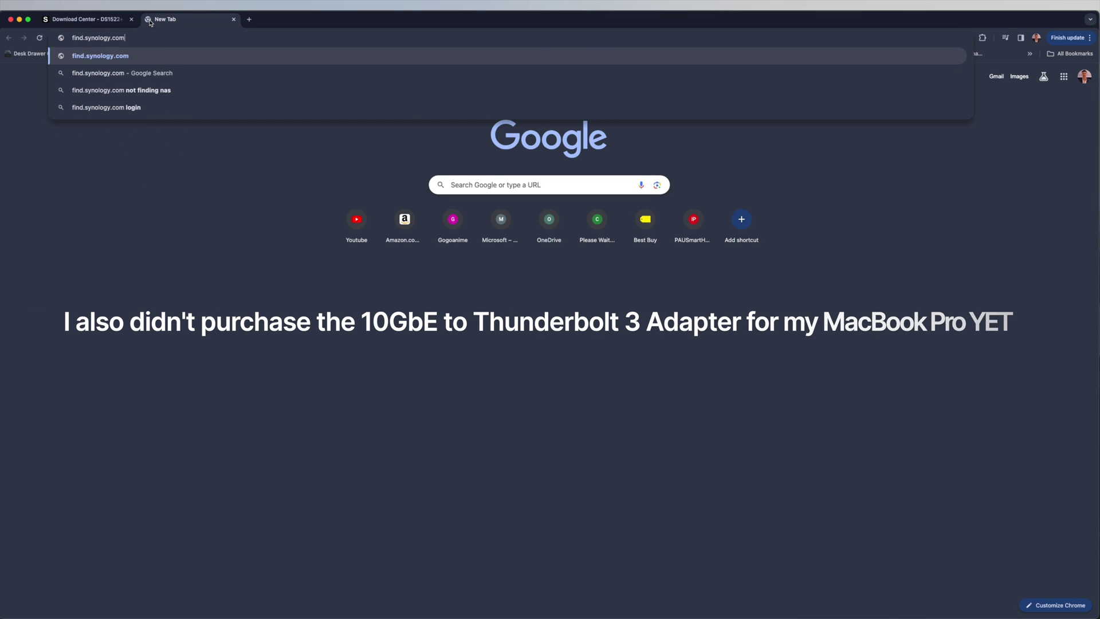
pyautogui.press('Return')
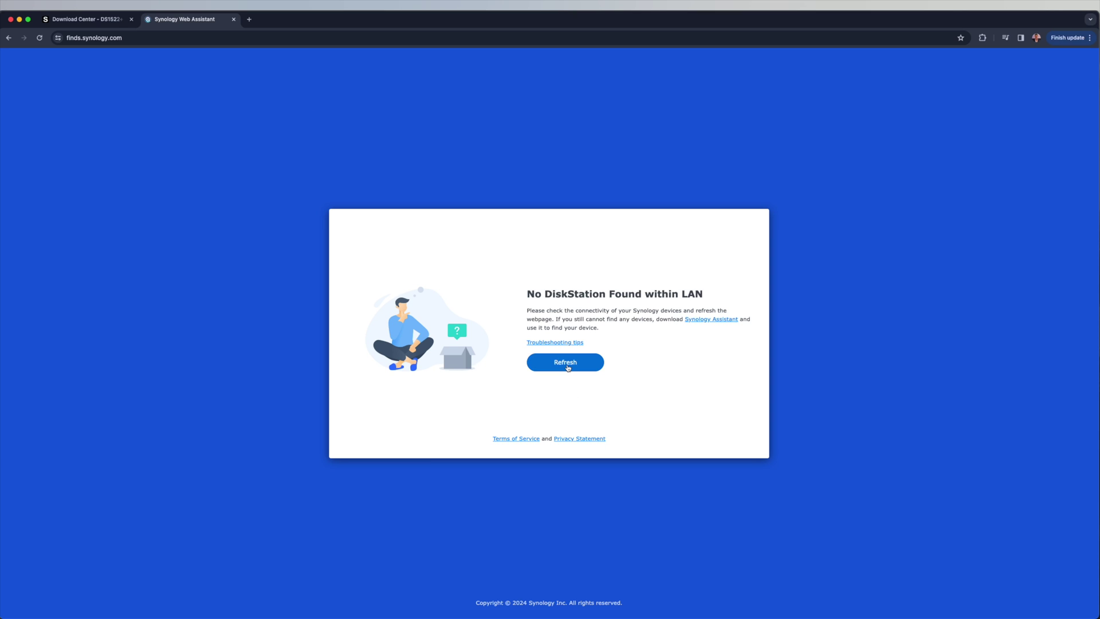
pyautogui.click(567, 367)
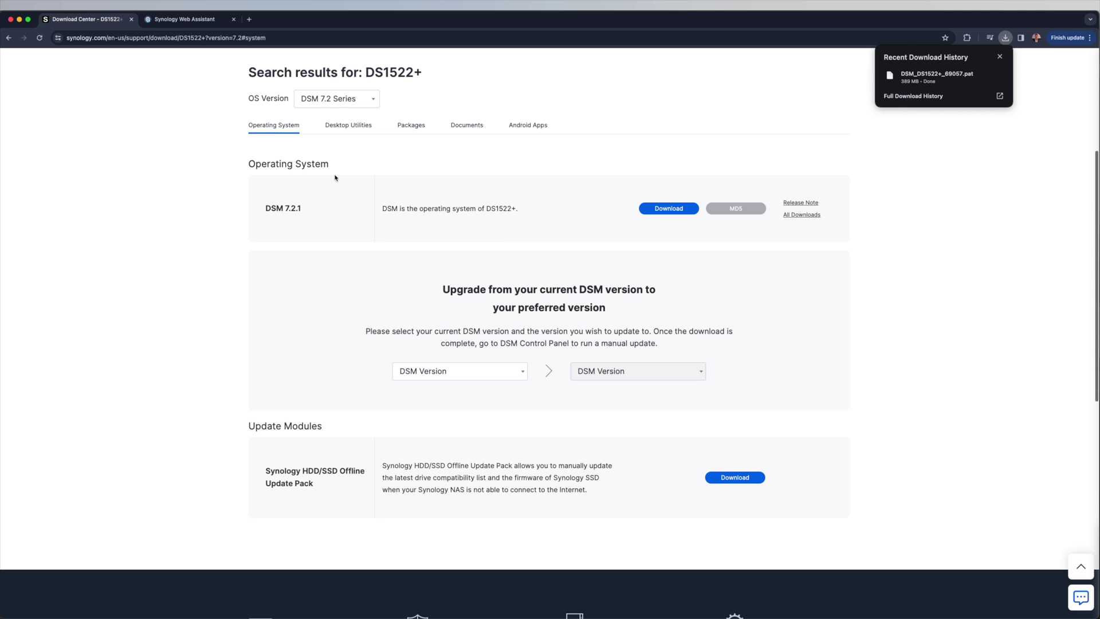
# Step: Download the Mac (dmg) Synology Assistant for the DS1522+ and open synologynas.local:5000
pyautogui.click(338, 125)
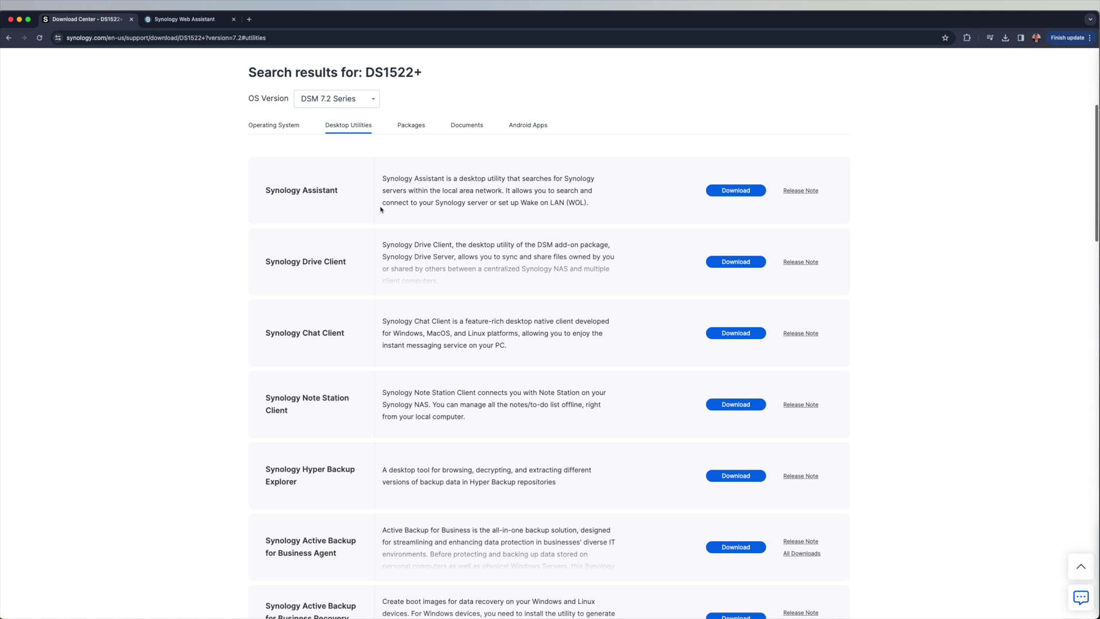
pyautogui.click(755, 190)
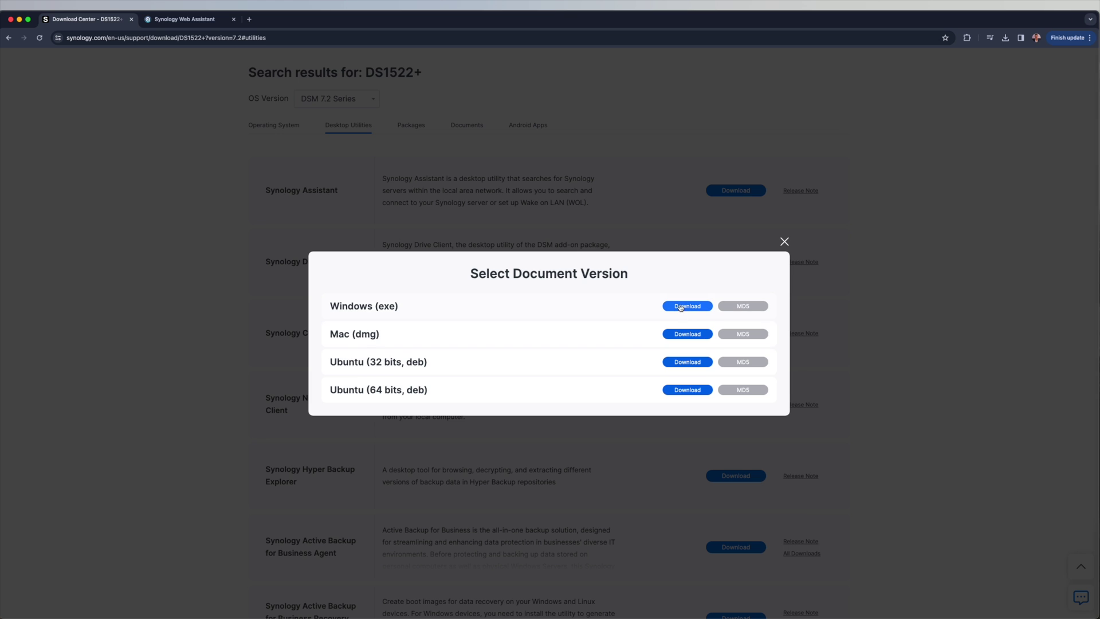
pyautogui.click(686, 335)
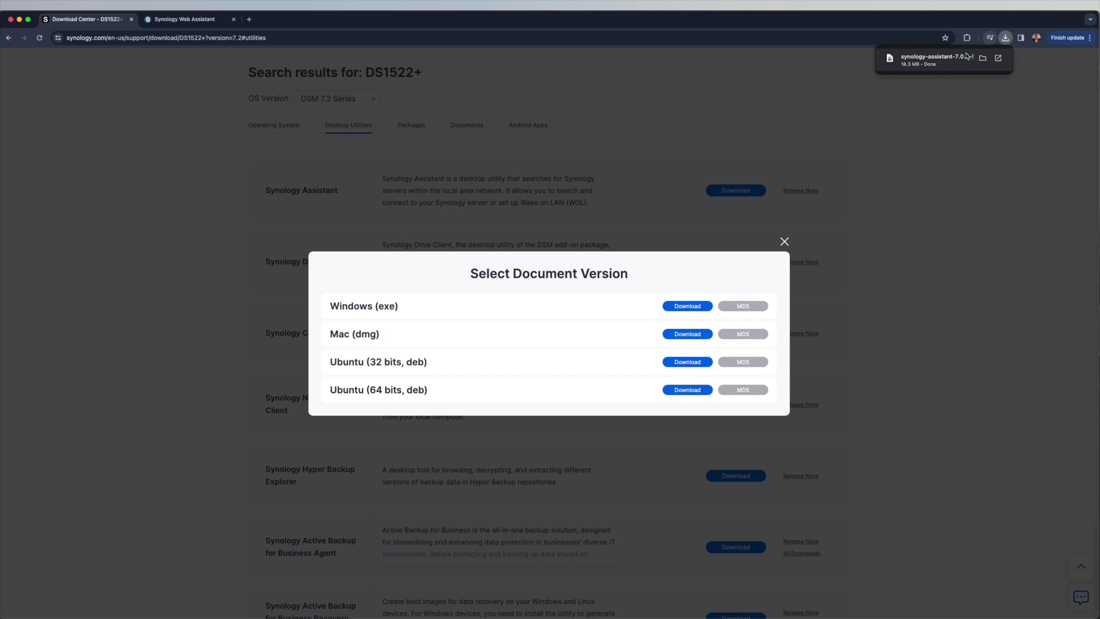
pyautogui.click(579, 400)
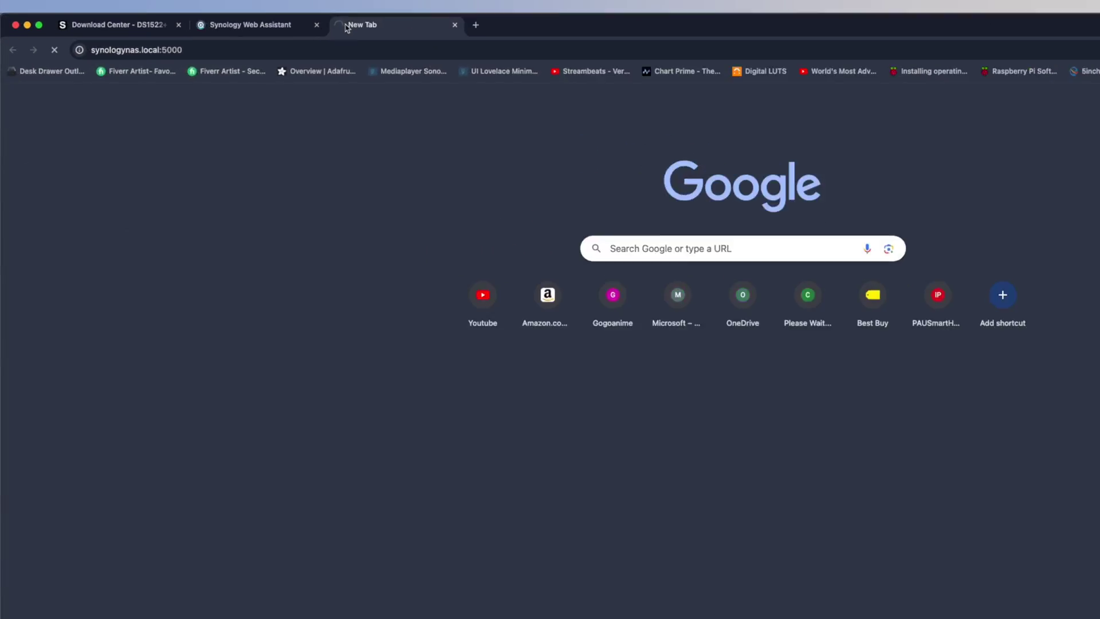
pyautogui.press('Return')
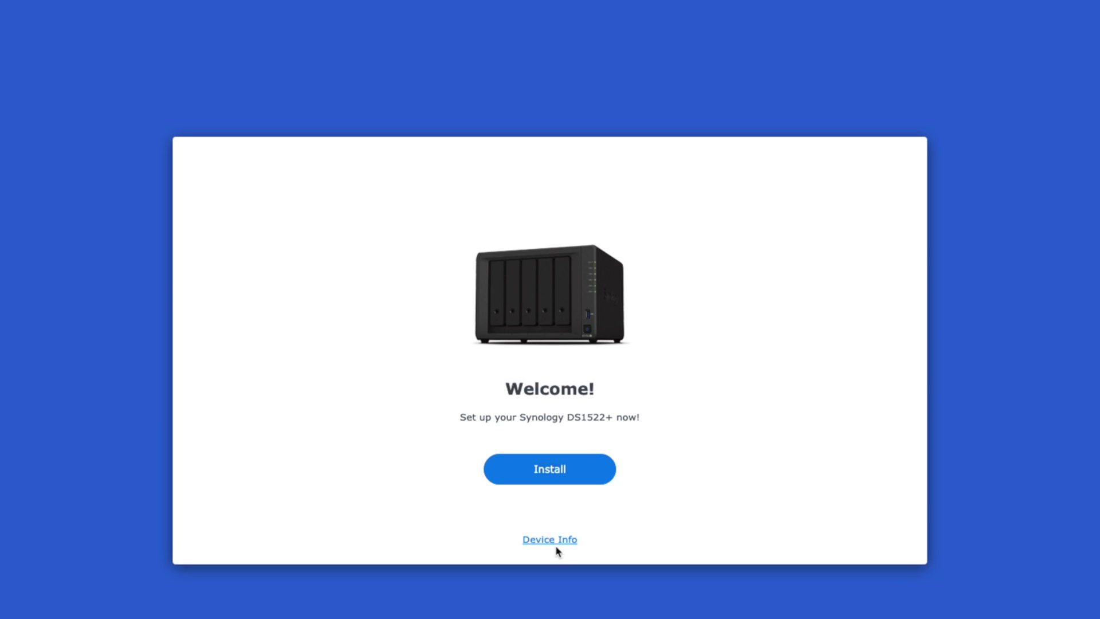
# Step: Check DS1522+ device info, then install DSM by automatic download, accepting erasure of drives 1 and 2
pyautogui.click(555, 541)
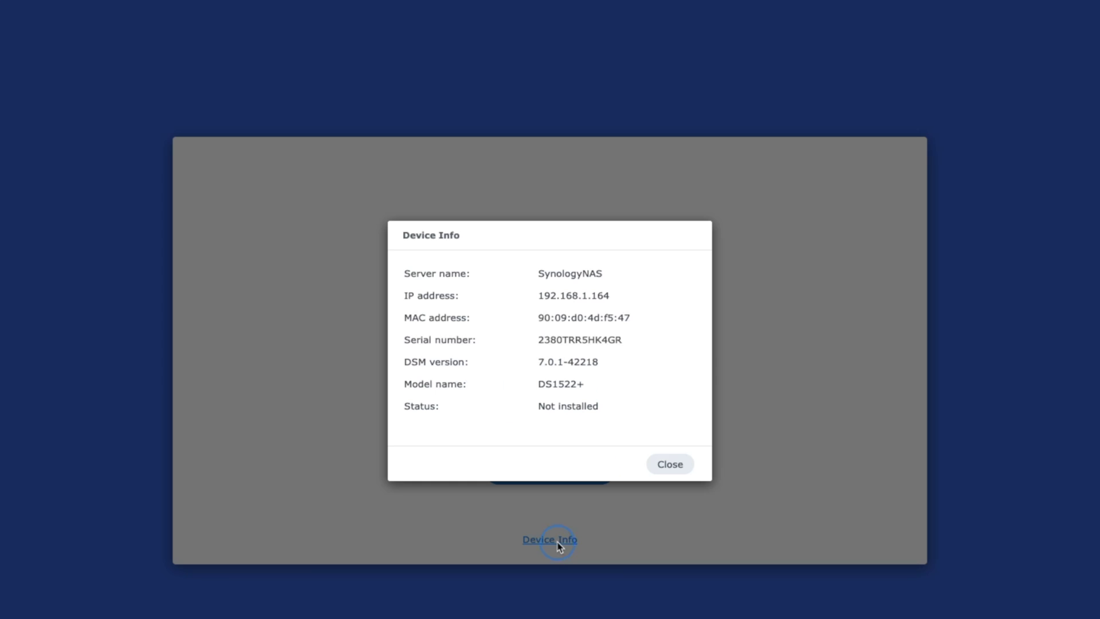
pyautogui.click(680, 471)
pyautogui.click(565, 472)
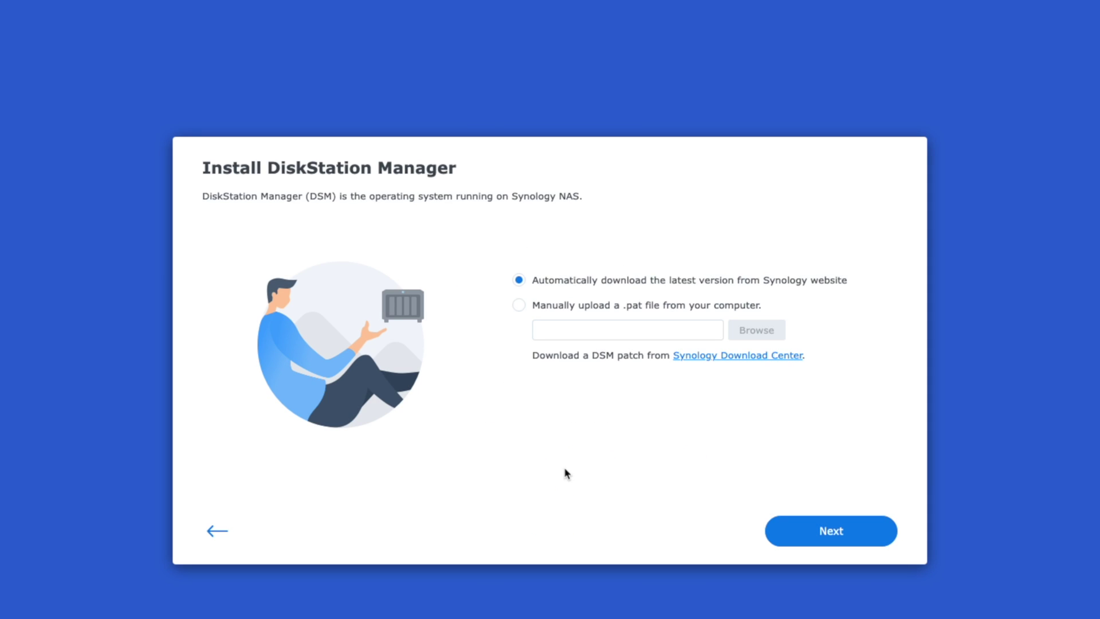
pyautogui.click(864, 533)
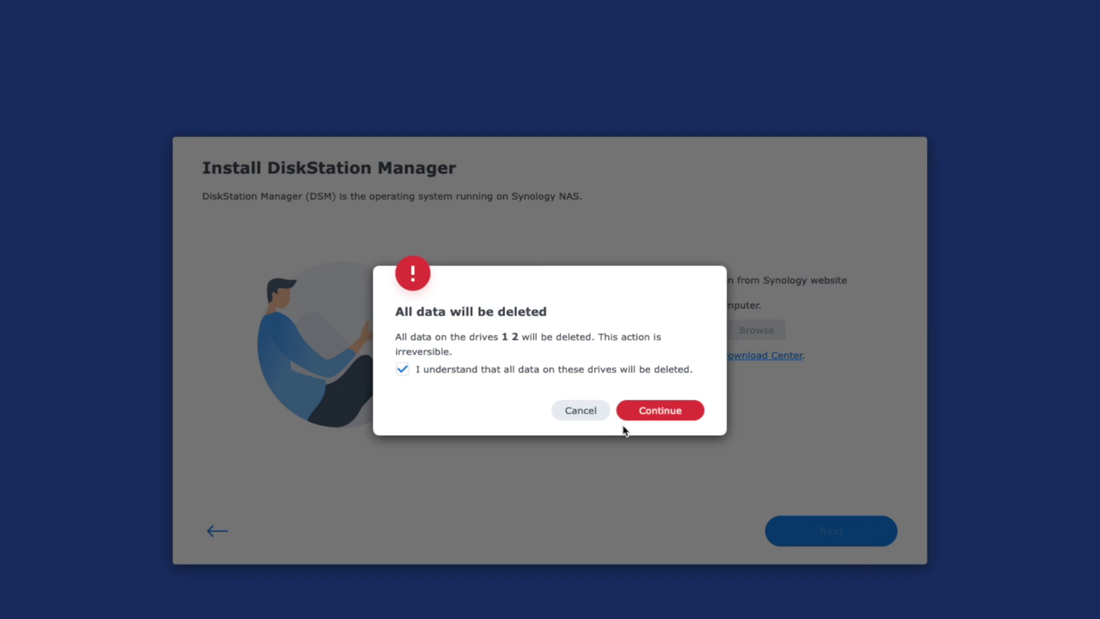
pyautogui.click(660, 411)
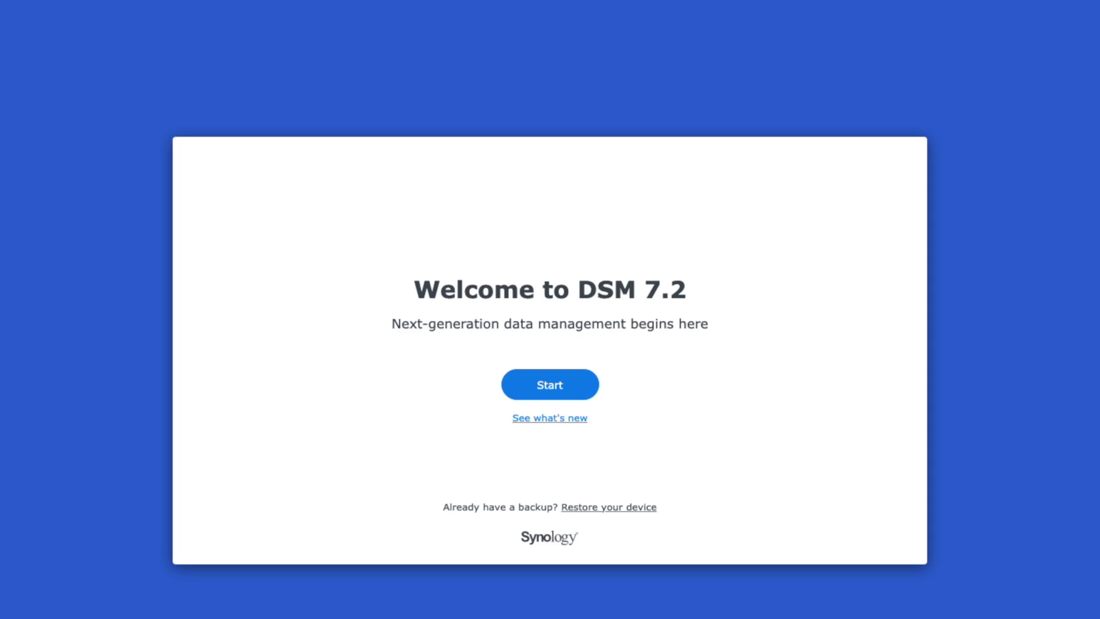
# Step: Enter the administrator account name and replace the space in the device name with a hyphen
pyautogui.click(550, 386)
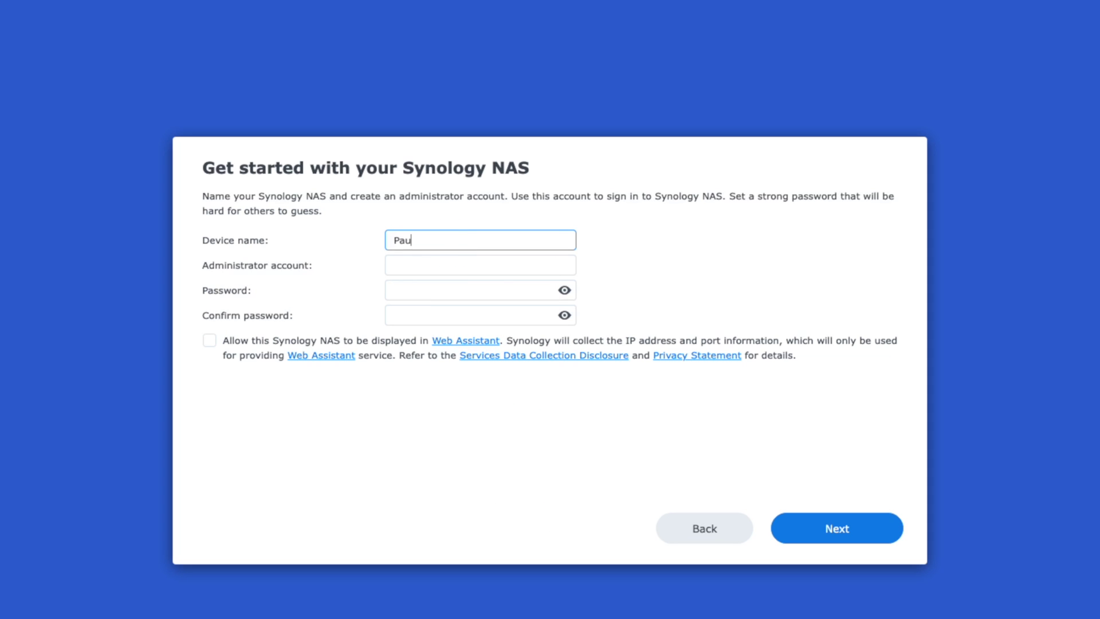
pyautogui.click(422, 268)
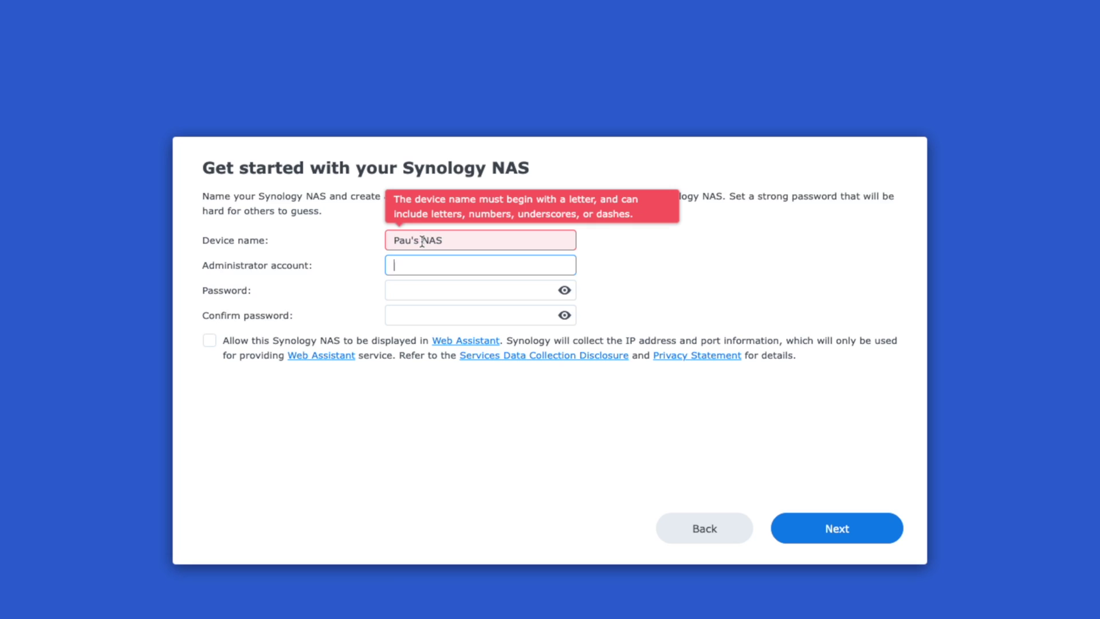
pyautogui.click(421, 280)
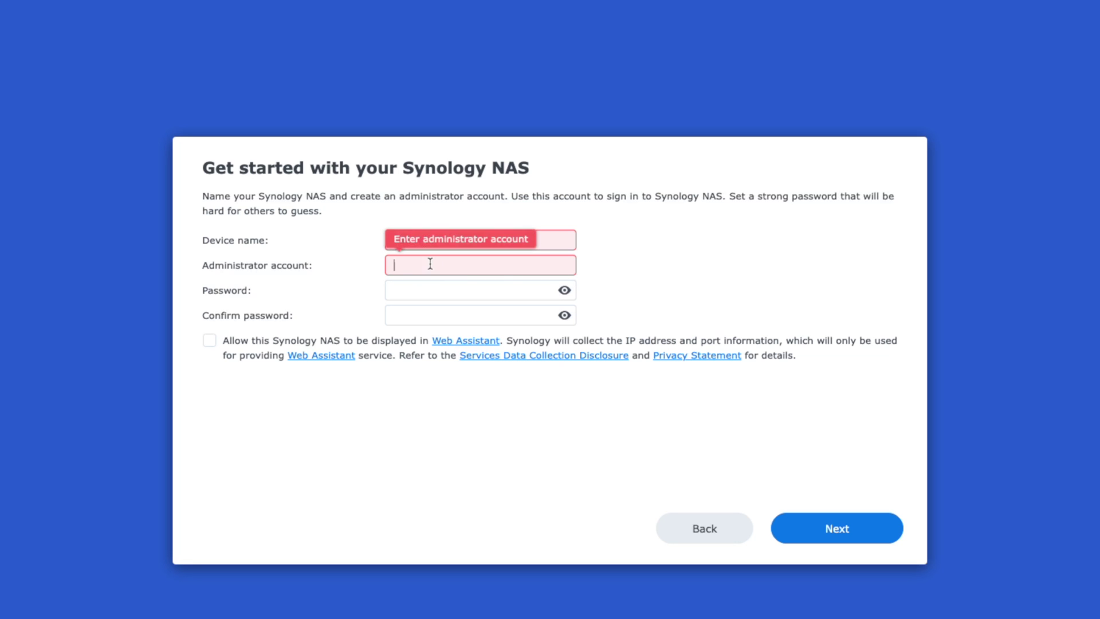
pyautogui.write('MattPau')
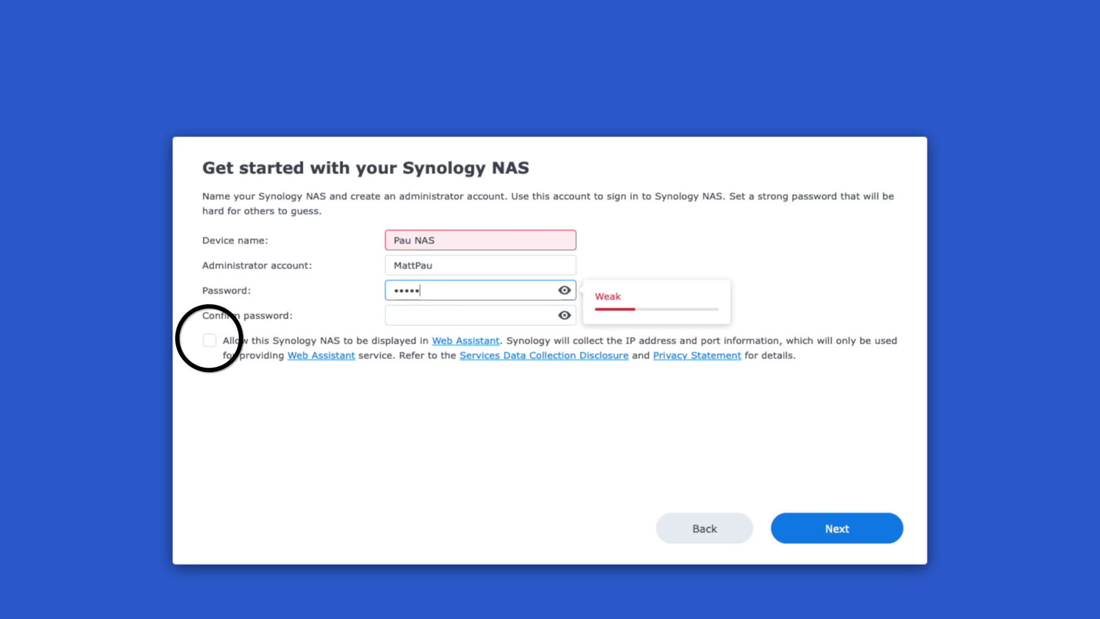
pyautogui.write('****')
pyautogui.click(415, 240)
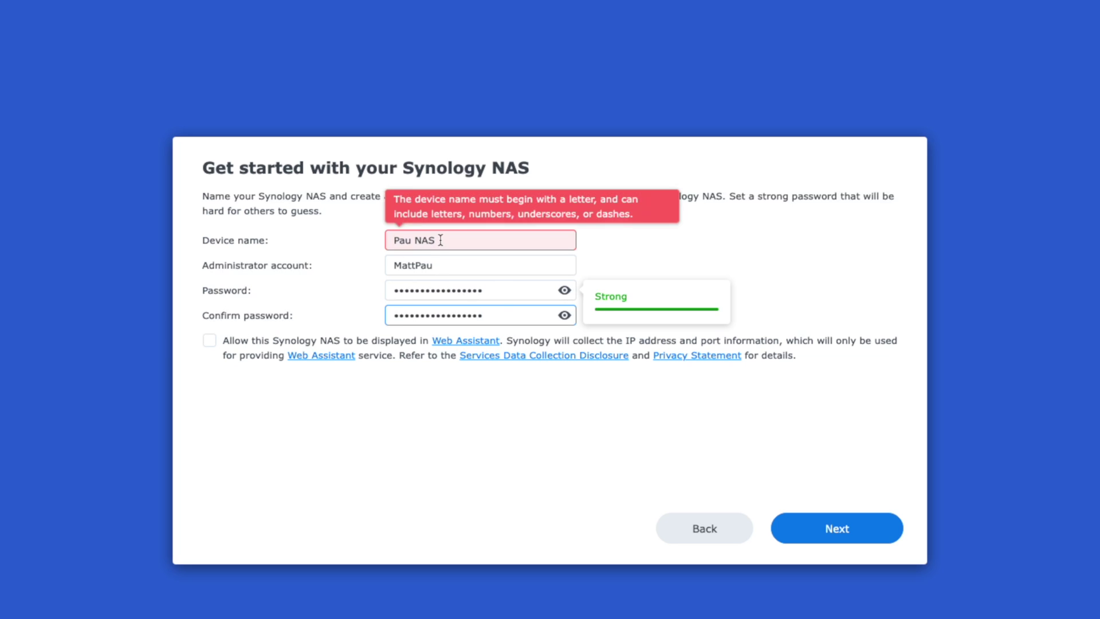
pyautogui.press('BackSpace')
pyautogui.write('-')
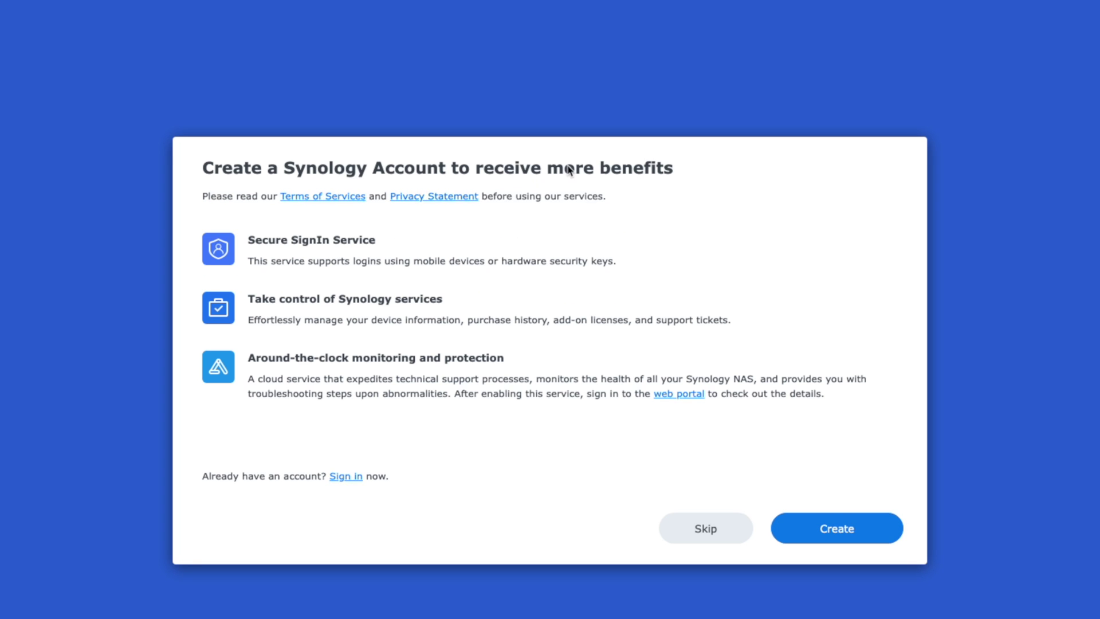
# Step: Create the Synology Account accepting the terms, then register and confirm a QuickConnect ID
pyautogui.click(345, 478)
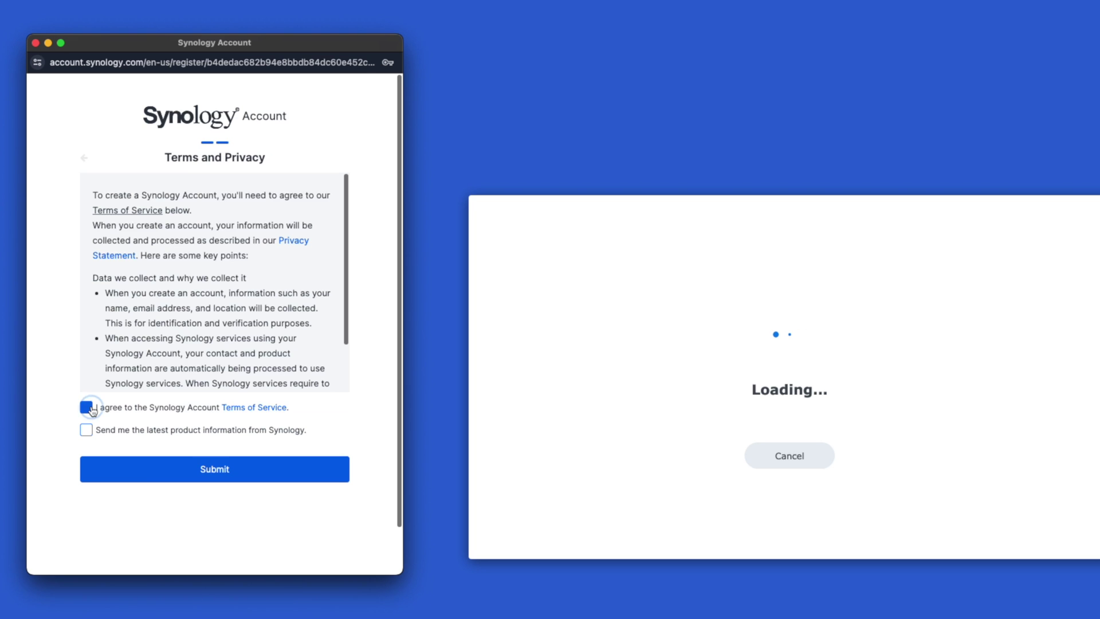
pyautogui.click(143, 477)
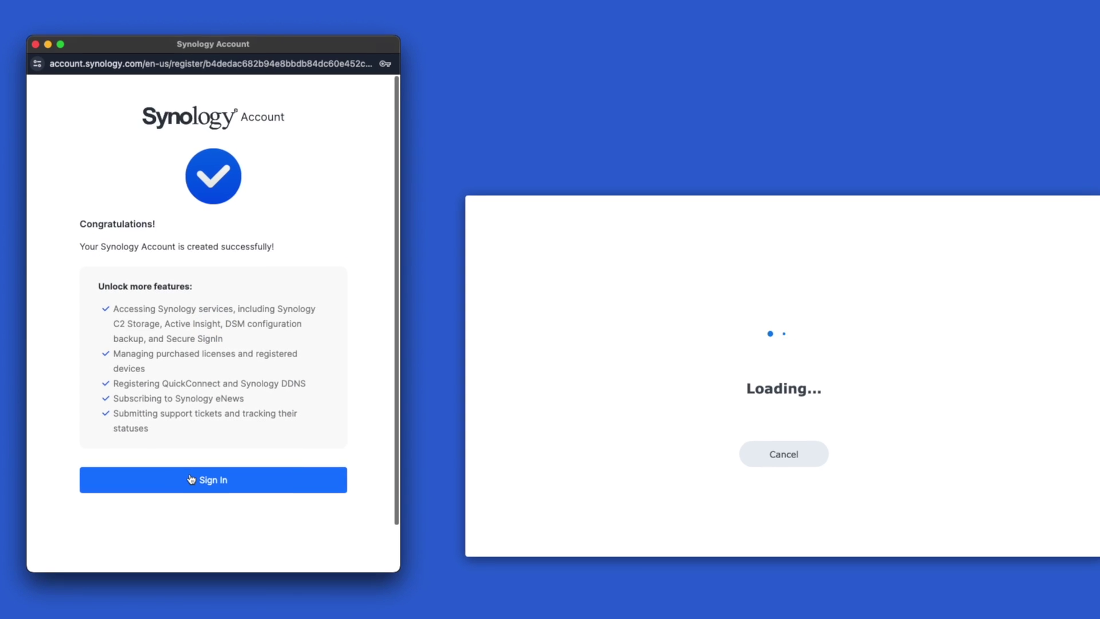
pyautogui.write('pa')
pyautogui.write('unas')
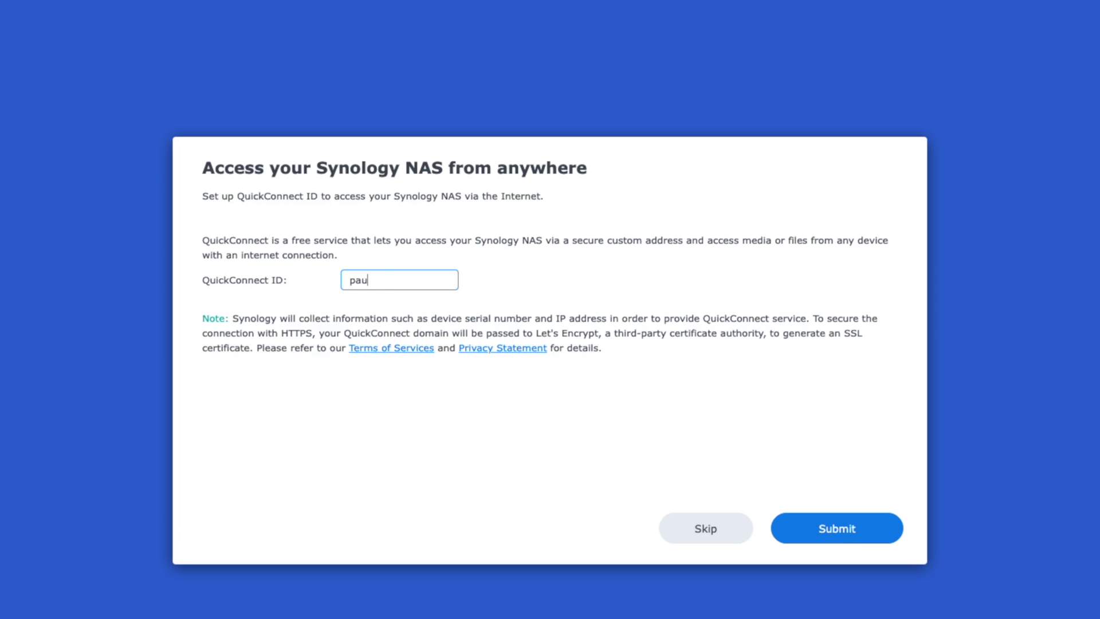
pyautogui.press('BackSpace')
pyautogui.write('martnas')
pyautogui.click(862, 544)
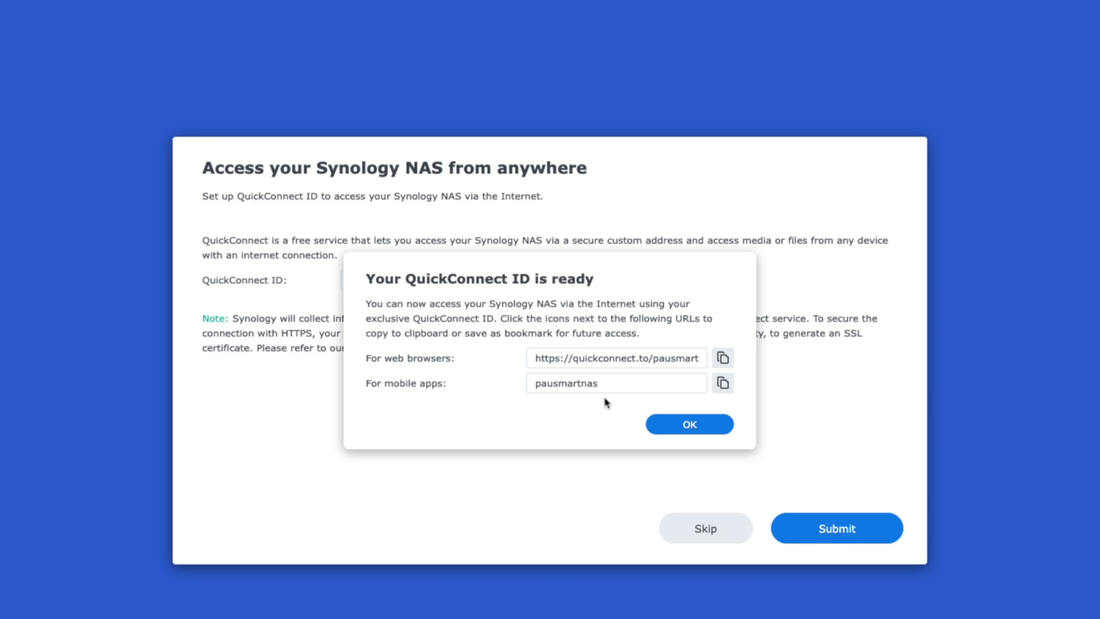
pyautogui.moveTo(656, 359); pyautogui.dragTo(586, 361)
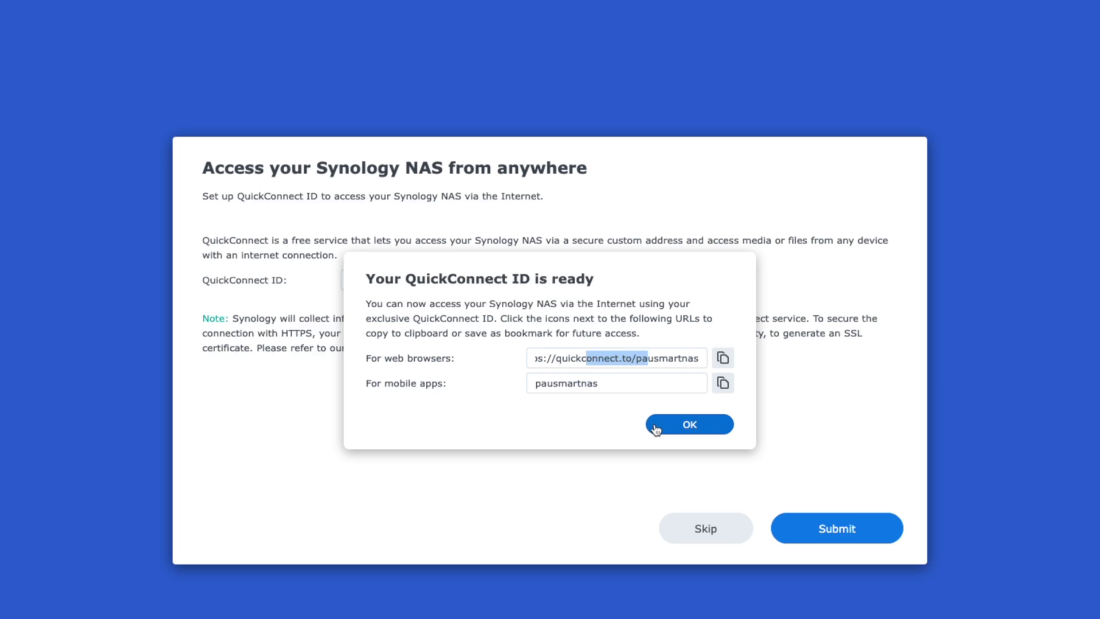
pyautogui.click(685, 425)
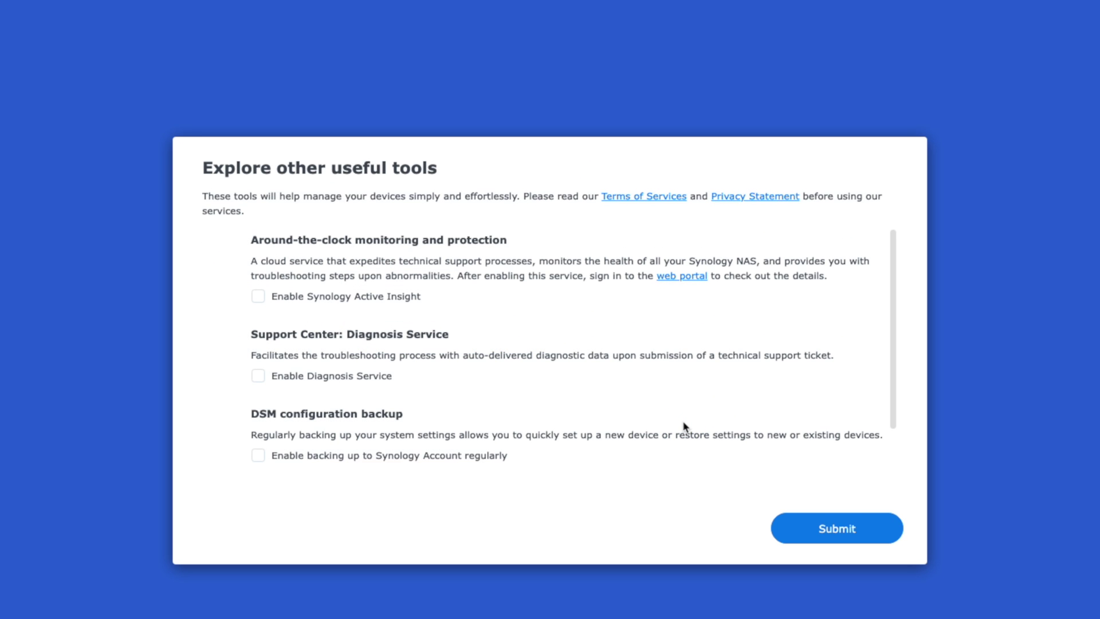
# Step: Enable Active Insight, regular Synology Account backup and Diagnosis Service, submit, and dismiss the network error
pyautogui.click(257, 297)
pyautogui.click(257, 458)
pyautogui.click(259, 377)
pyautogui.click(883, 524)
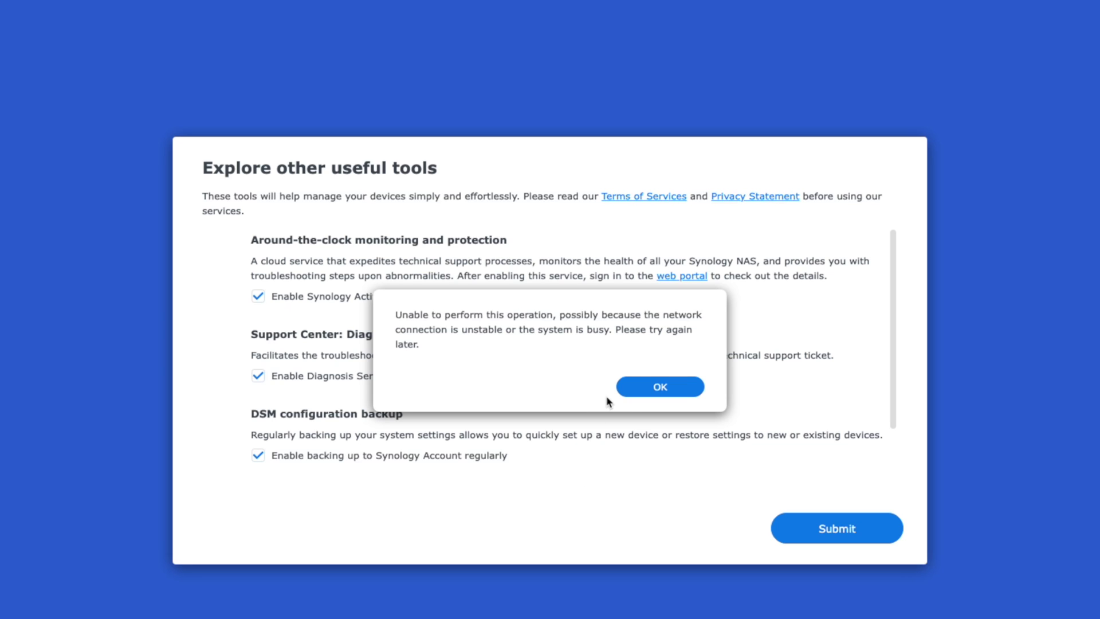
pyautogui.click(642, 392)
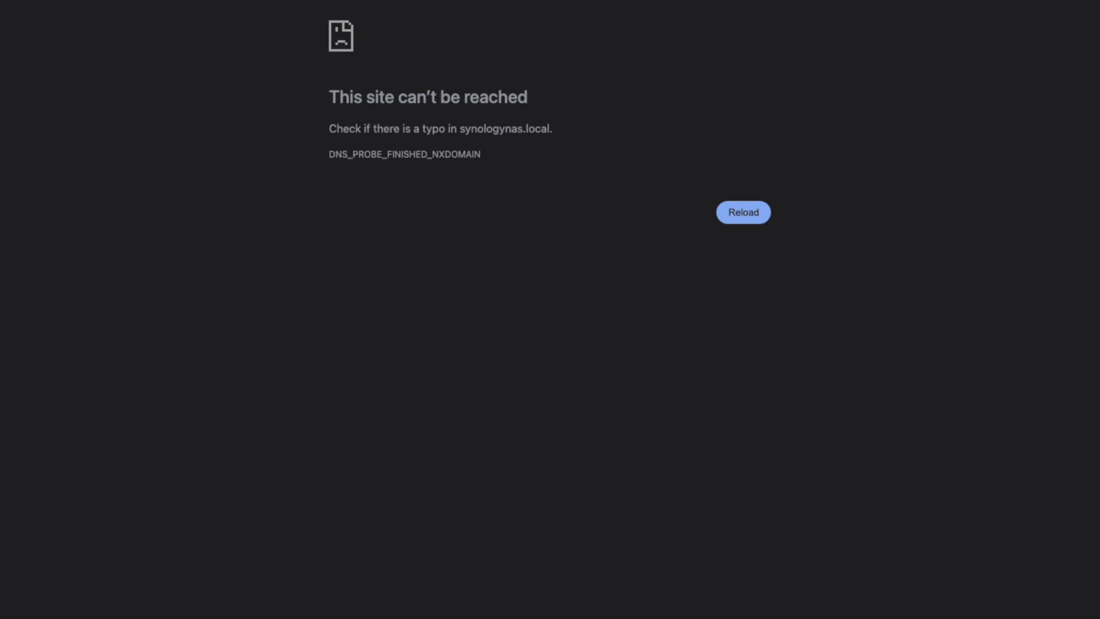
# Step: Open the PAU-NAS sign-in page from Synology Assistant and enter the username
pyautogui.press('super+Tab')
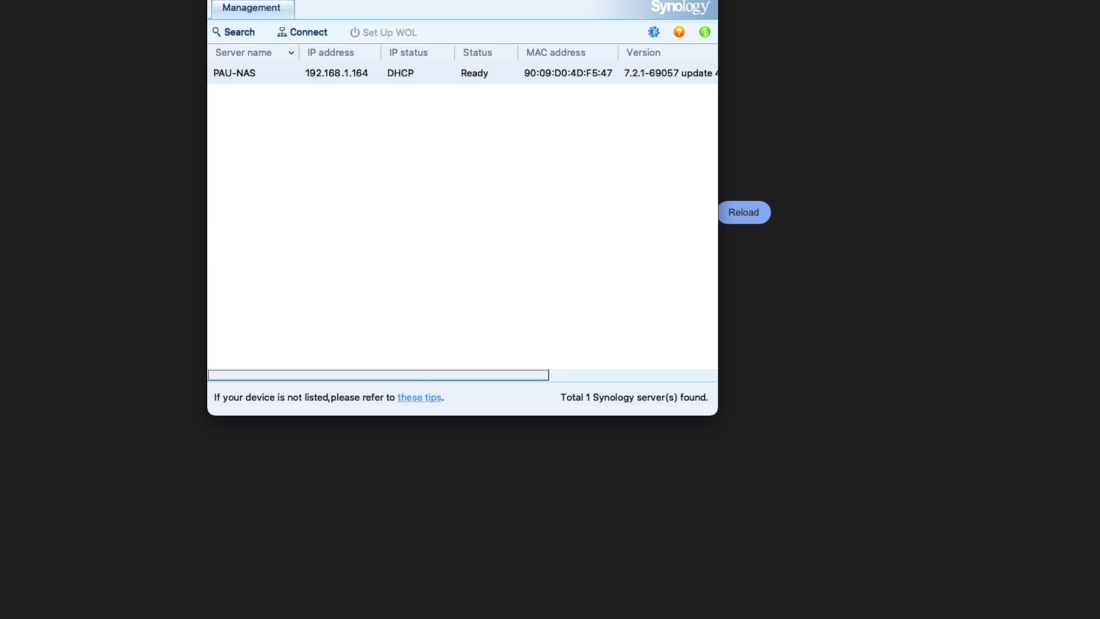
pyautogui.click(378, 169)
pyautogui.click(380, 1)
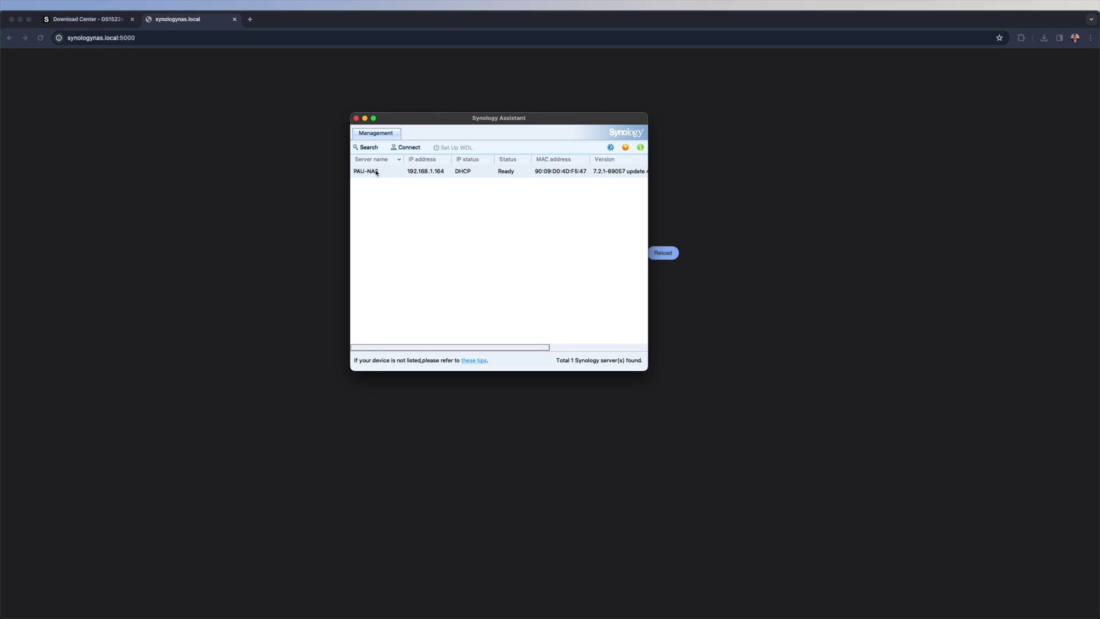
pyautogui.doubleClick(377, 172)
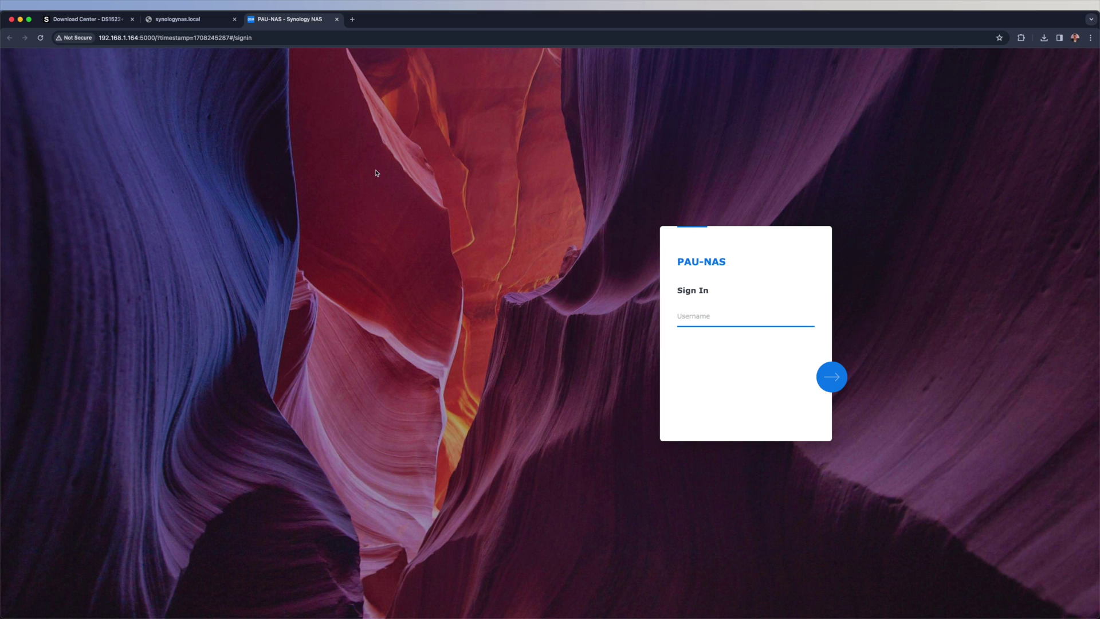
pyautogui.click(730, 320)
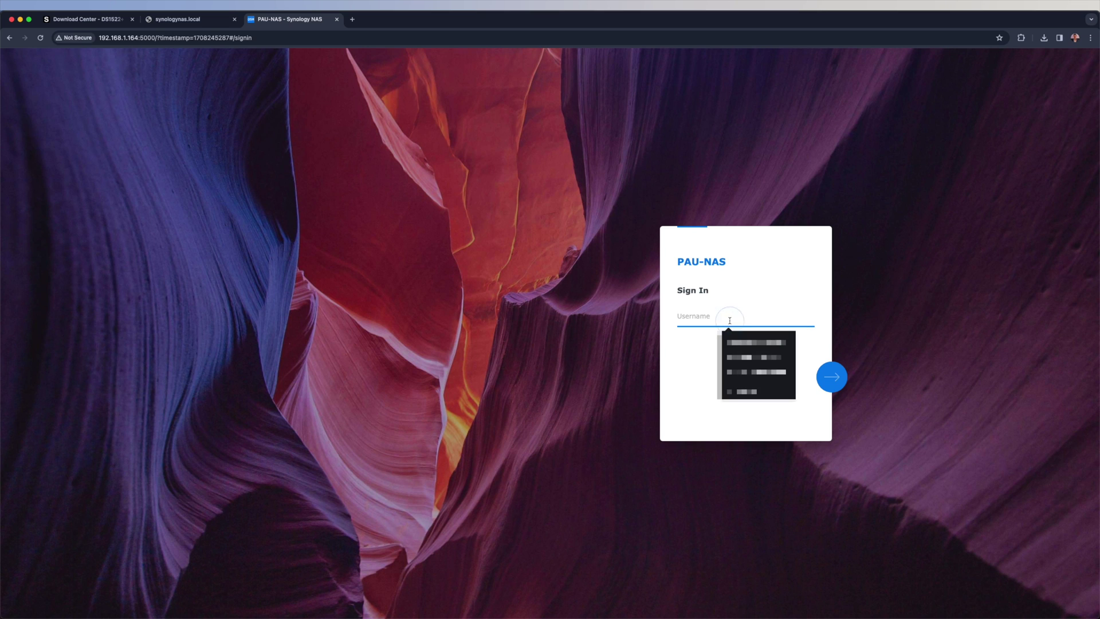
pyautogui.click(698, 313)
pyautogui.write('mat')
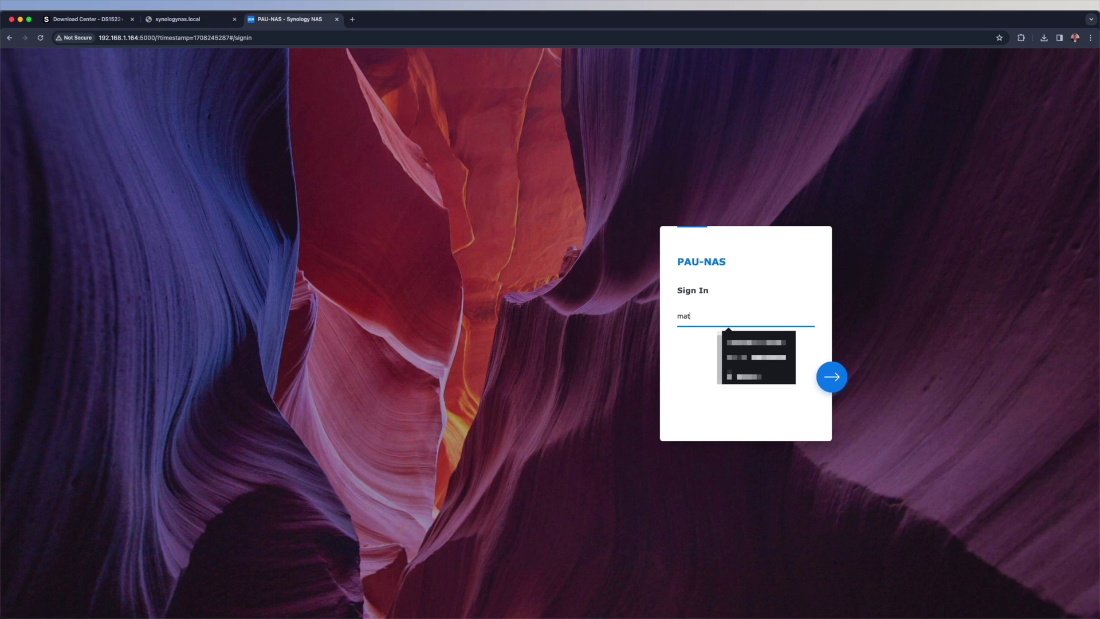
pyautogui.write('tpau')
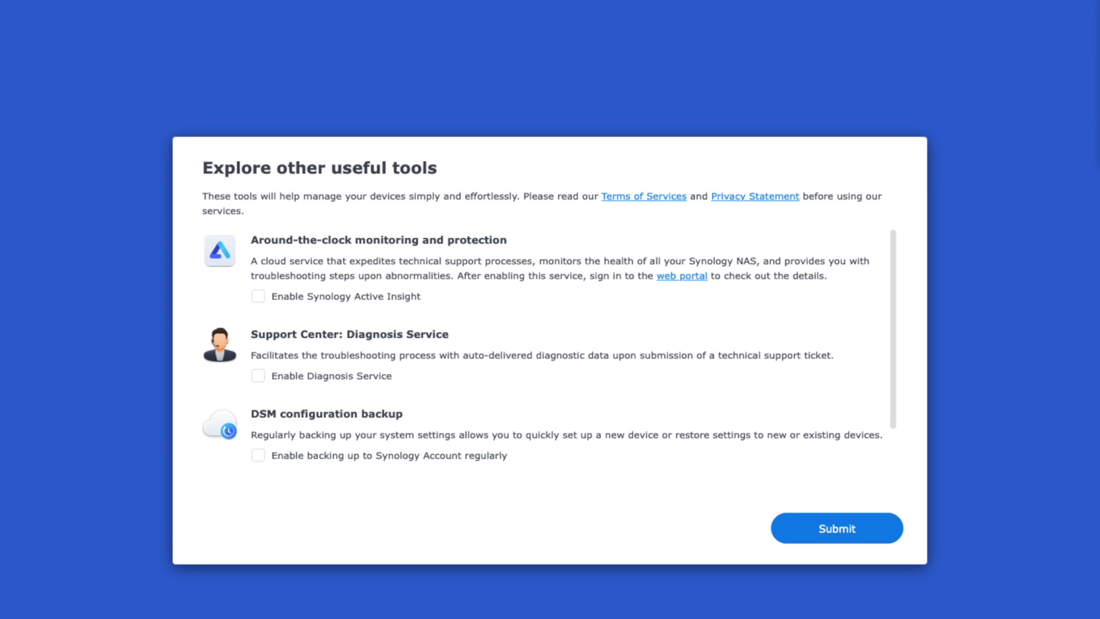
# Step: Enable Active Insight, Diagnosis Service and Synology Account backups, then submit
pyautogui.click(258, 296)
pyautogui.click(258, 376)
pyautogui.click(257, 455)
pyautogui.click(862, 530)
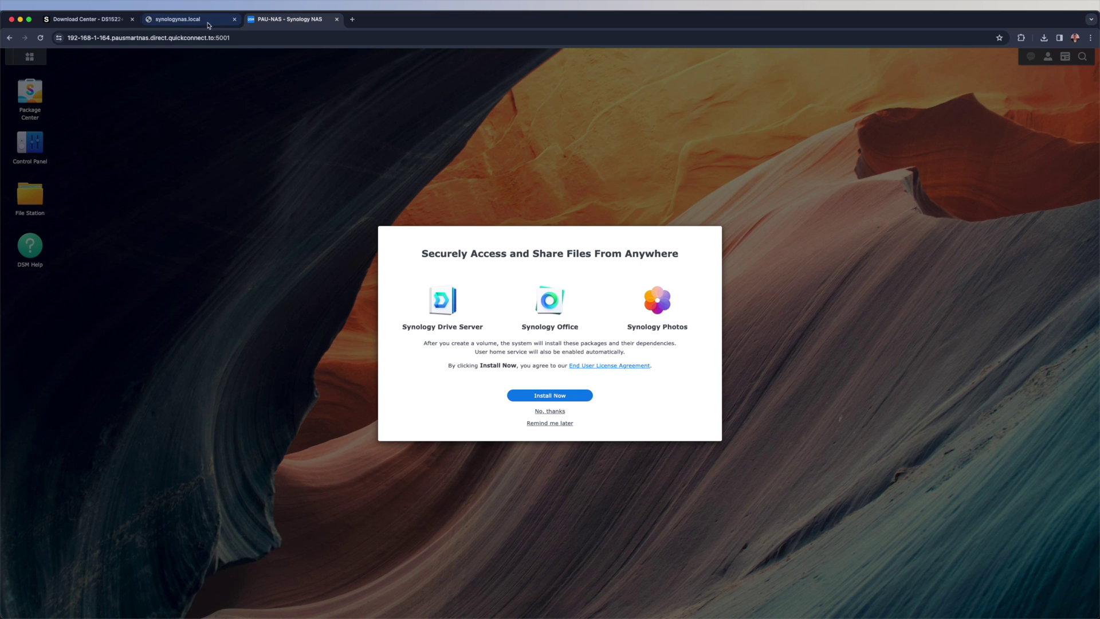
# Step: Point the second tab's address at paunas.local:5000
pyautogui.click(180, 19)
pyautogui.doubleClick(100, 38)
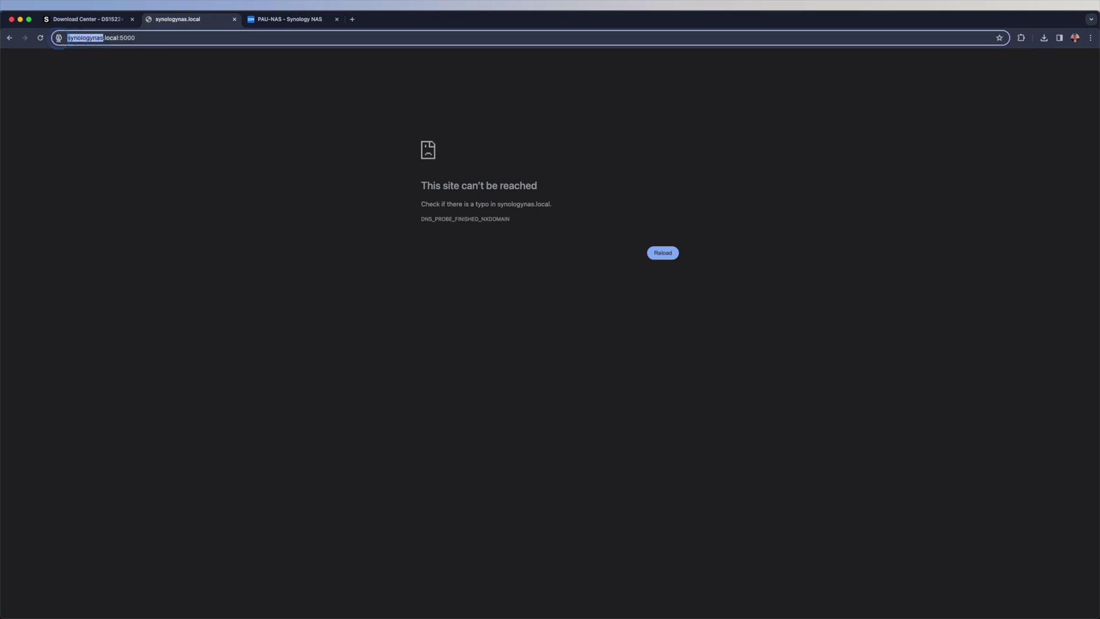
pyautogui.write('paunas')
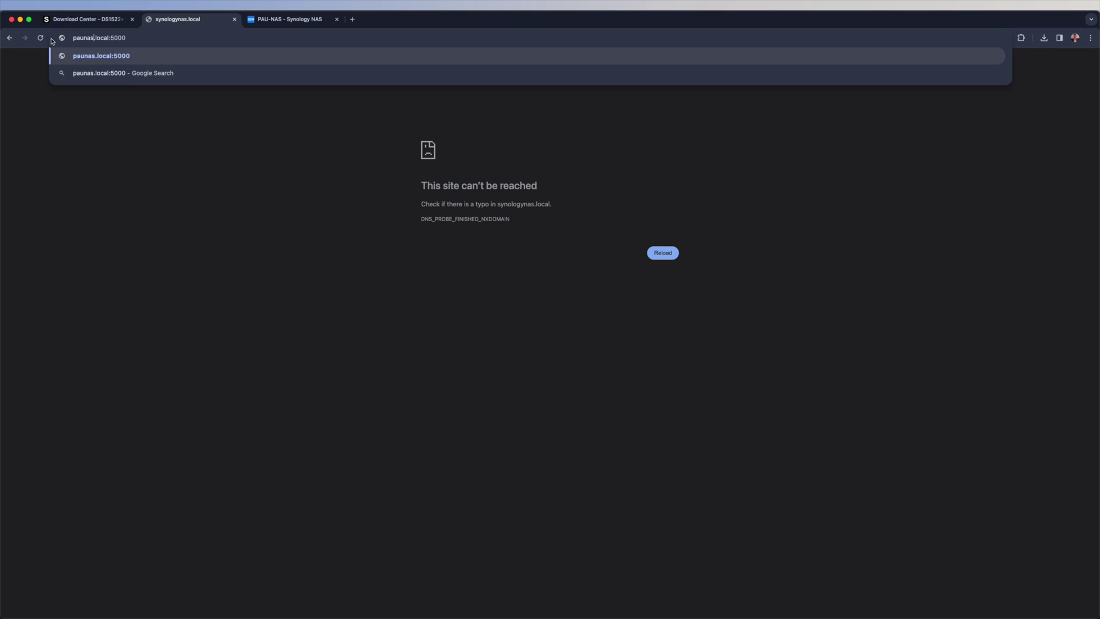
pyautogui.press('Return')
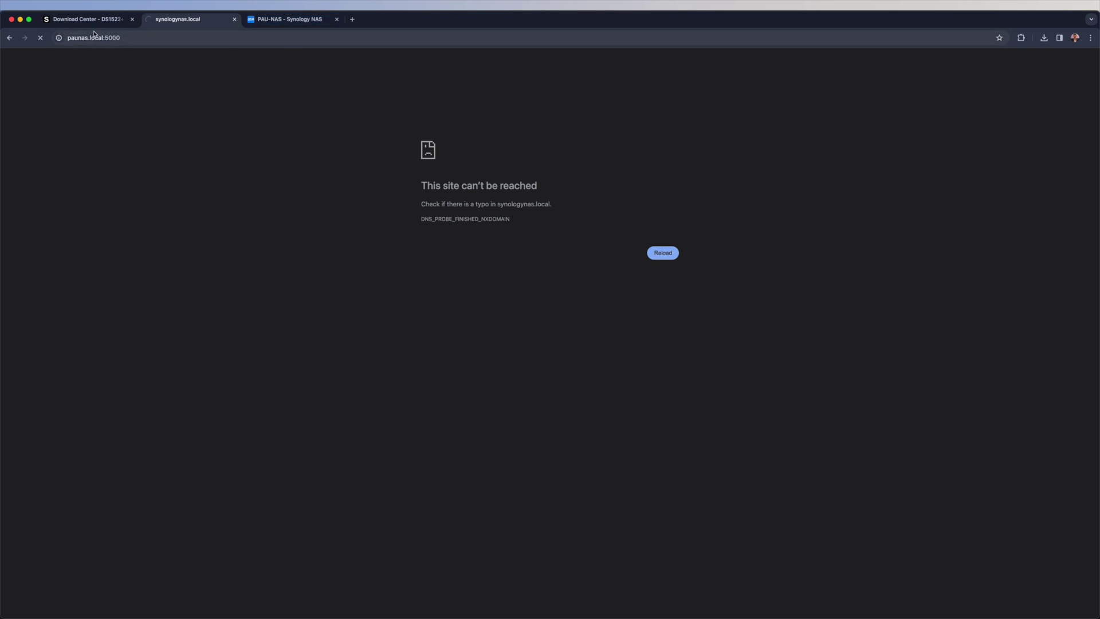
# Step: Correct the address to pau-nas.local:5000 by inserting a hyphen
pyautogui.click(274, 19)
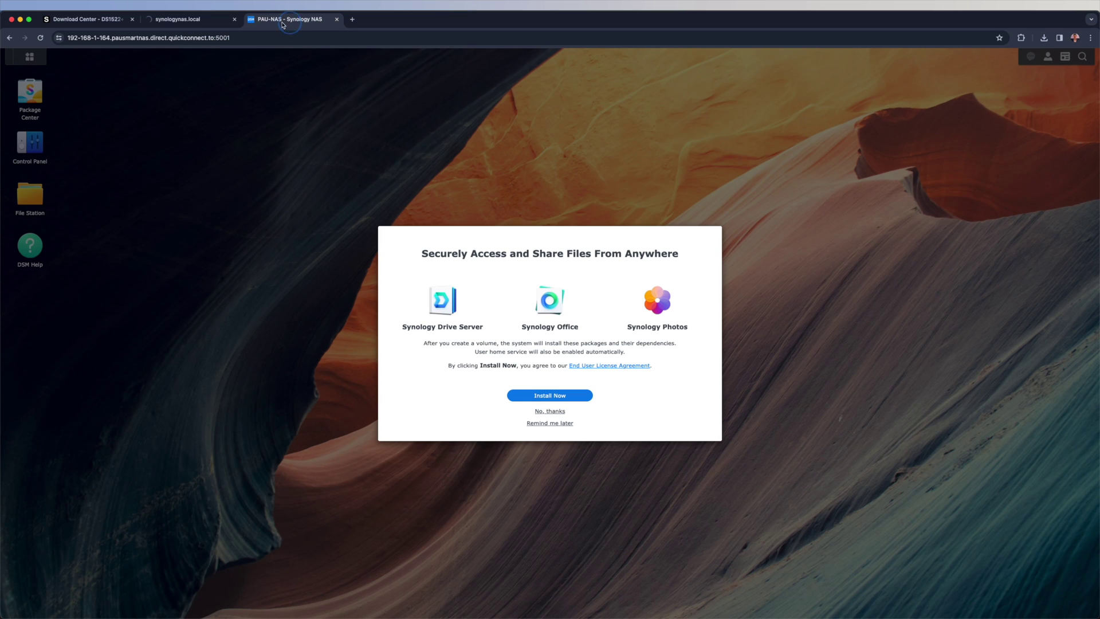
pyautogui.click(173, 22)
pyautogui.click(70, 38)
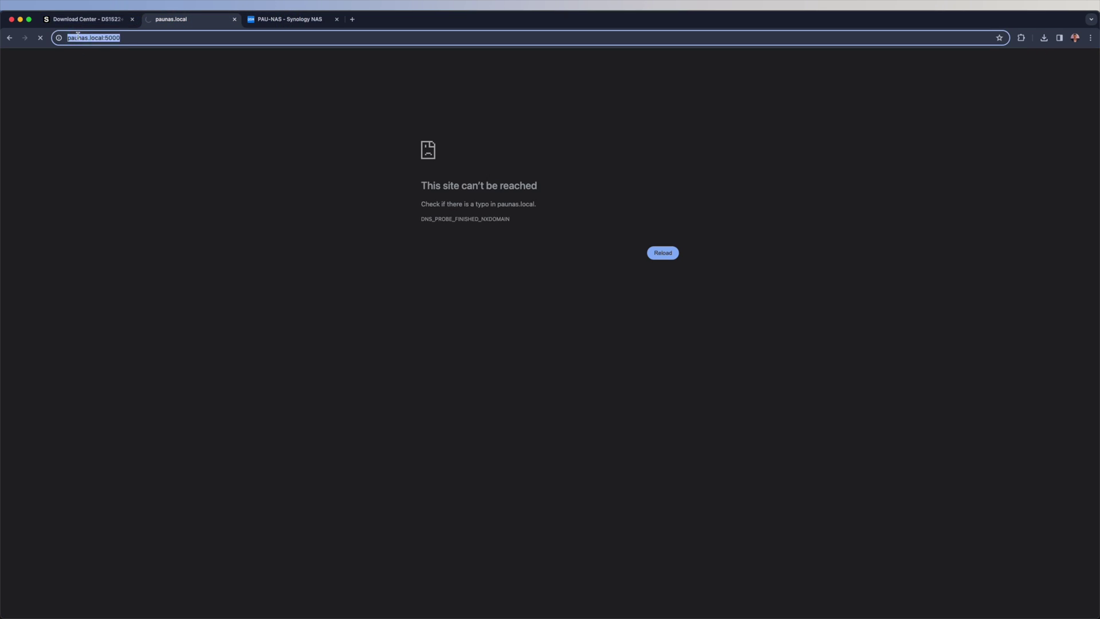
pyautogui.click(78, 37)
pyautogui.write('-')
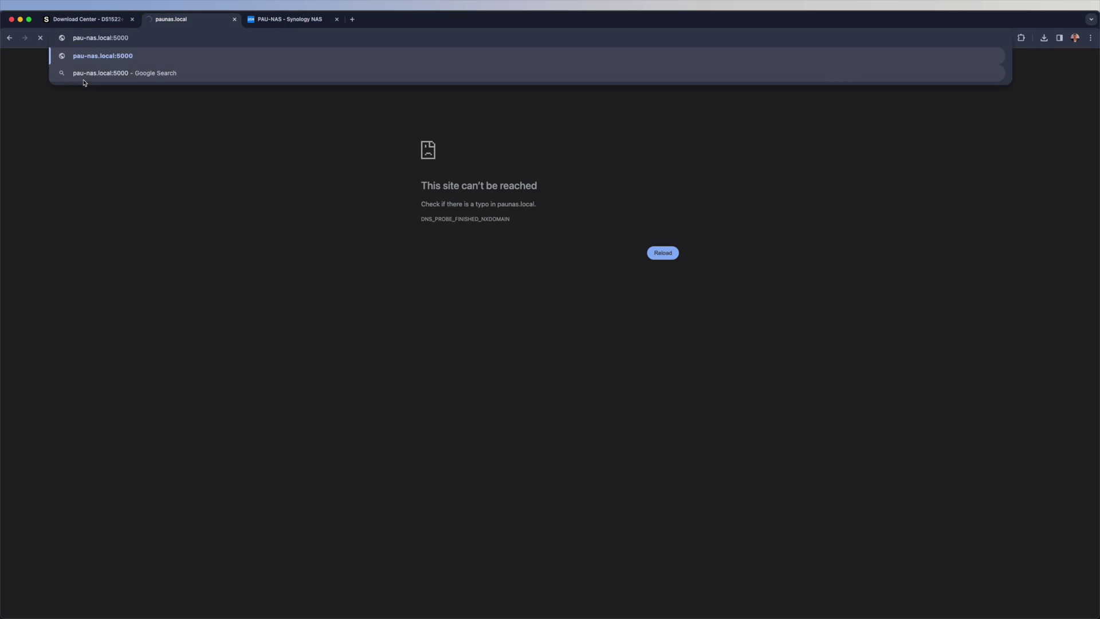
pyautogui.press('Return')
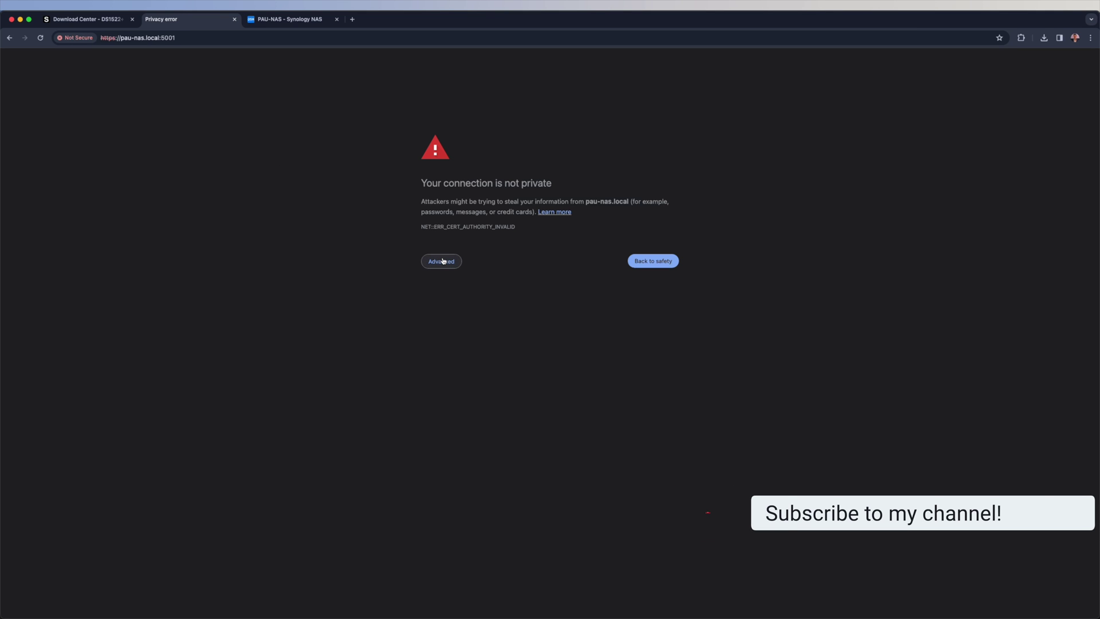
# Step: Bypass the certificate warning to reach the pau-nas.local sign-in page
pyautogui.click(441, 261)
pyautogui.click(467, 327)
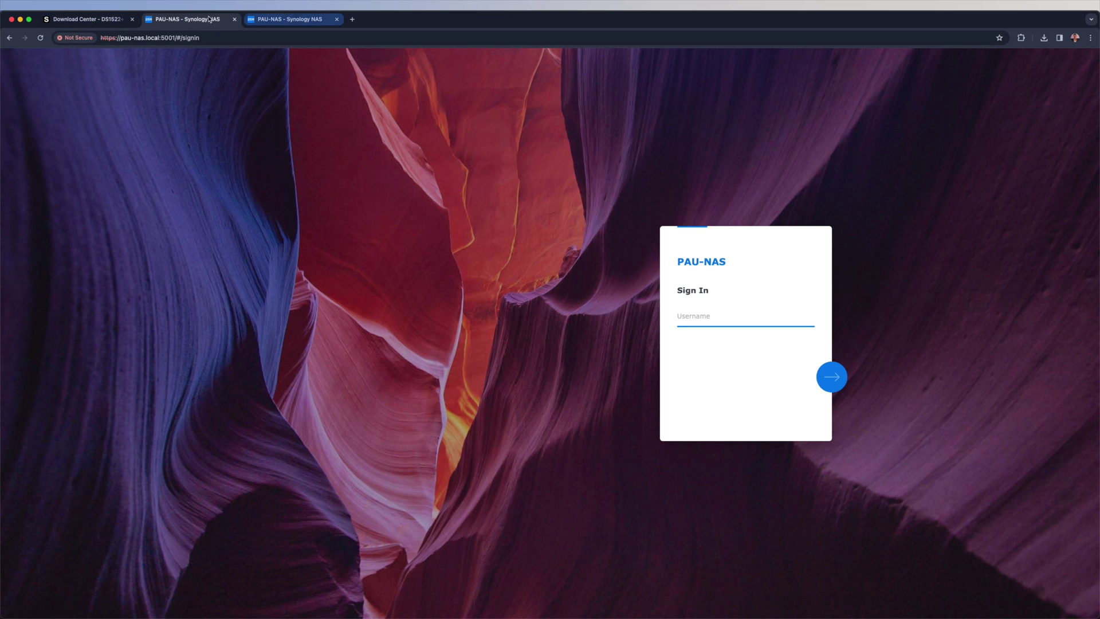
pyautogui.click(283, 20)
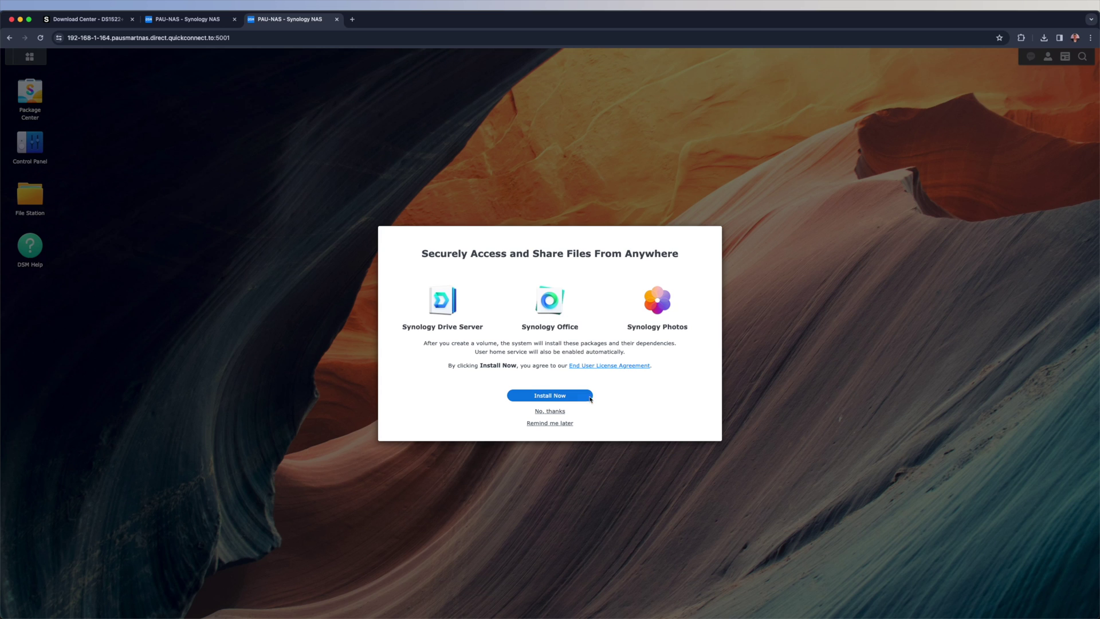
# Step: Install Drive Server, Office and Photos, open Extended Warranty Plus registration, and begin enabling 2FA
pyautogui.click(566, 399)
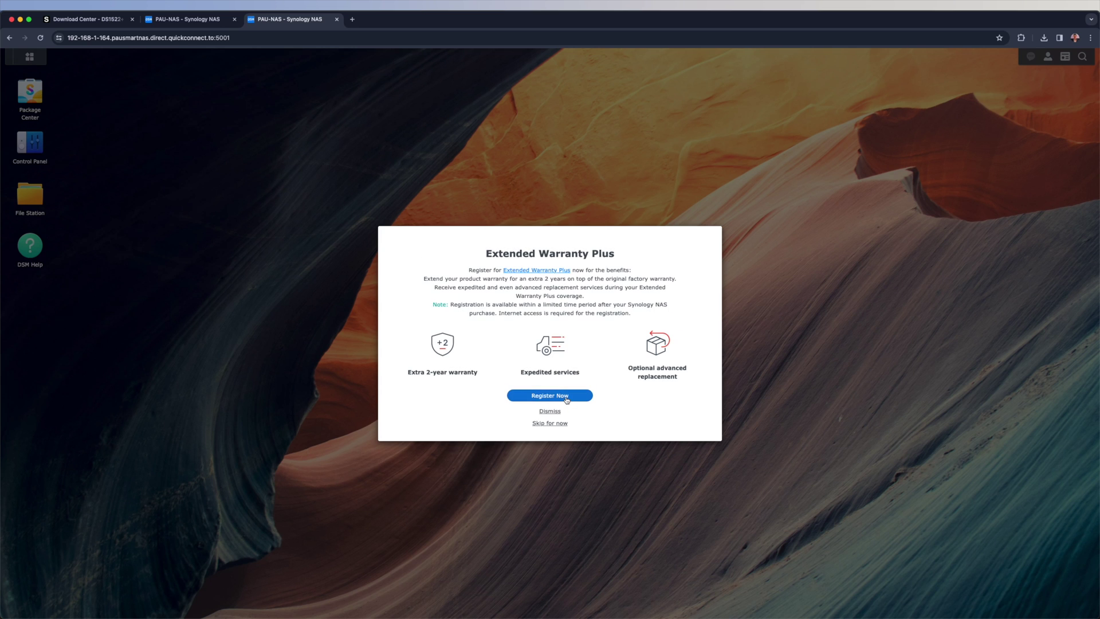
pyautogui.click(567, 396)
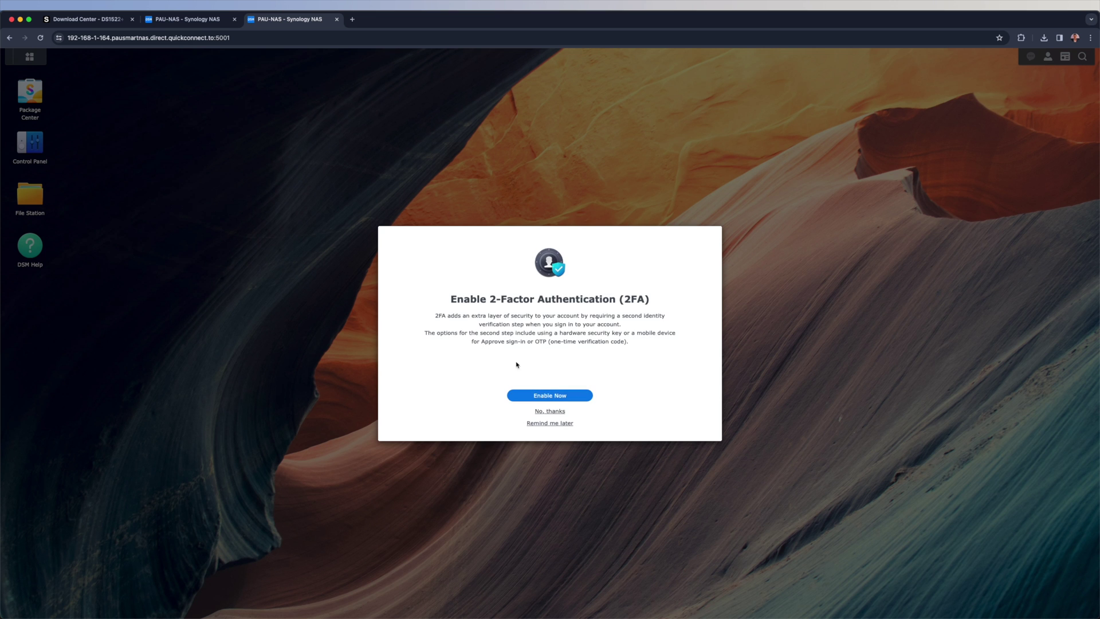
pyautogui.click(554, 395)
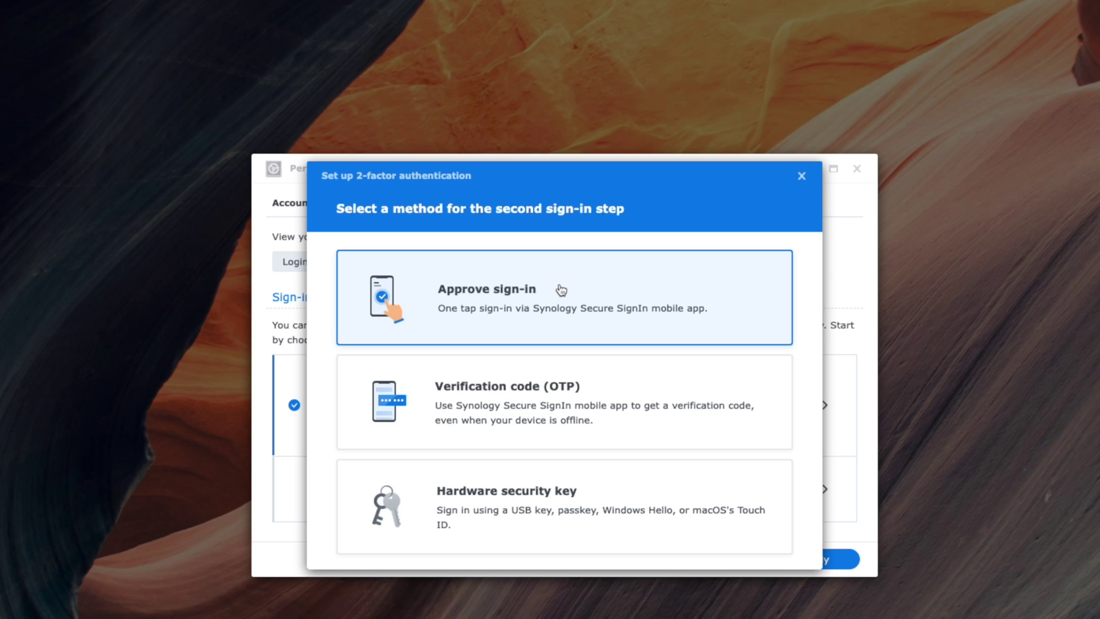
# Step: Start Approve sign-in 2FA setup with the password, then abandon it and apply single-factor sign-in
pyautogui.click(555, 290)
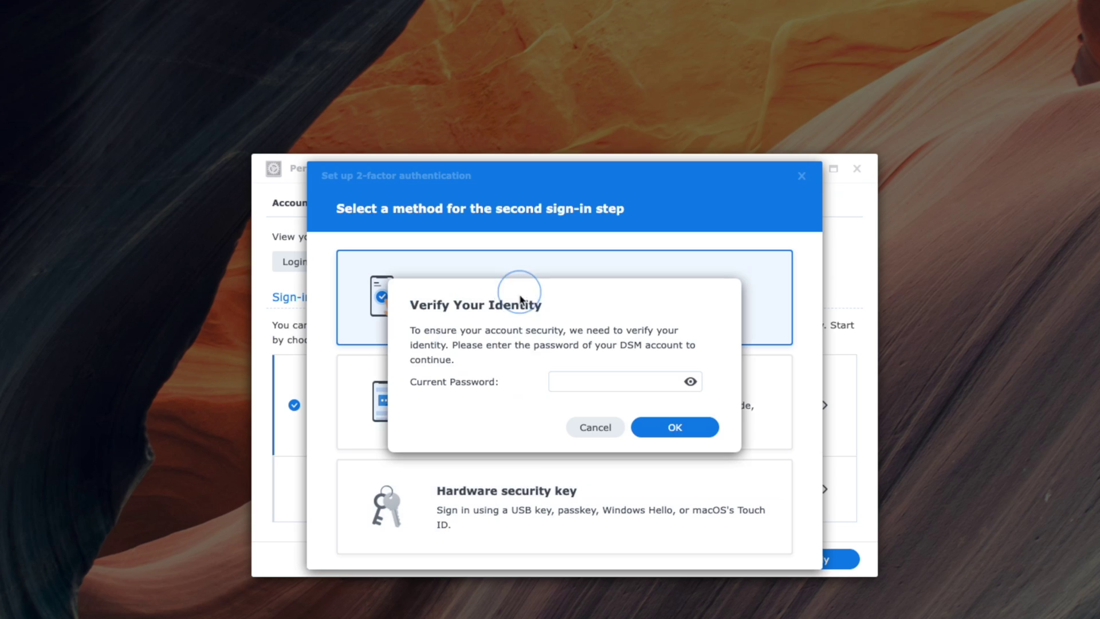
pyautogui.click(577, 380)
pyautogui.hotkey('ctrl', 'v')
pyautogui.press('Return')
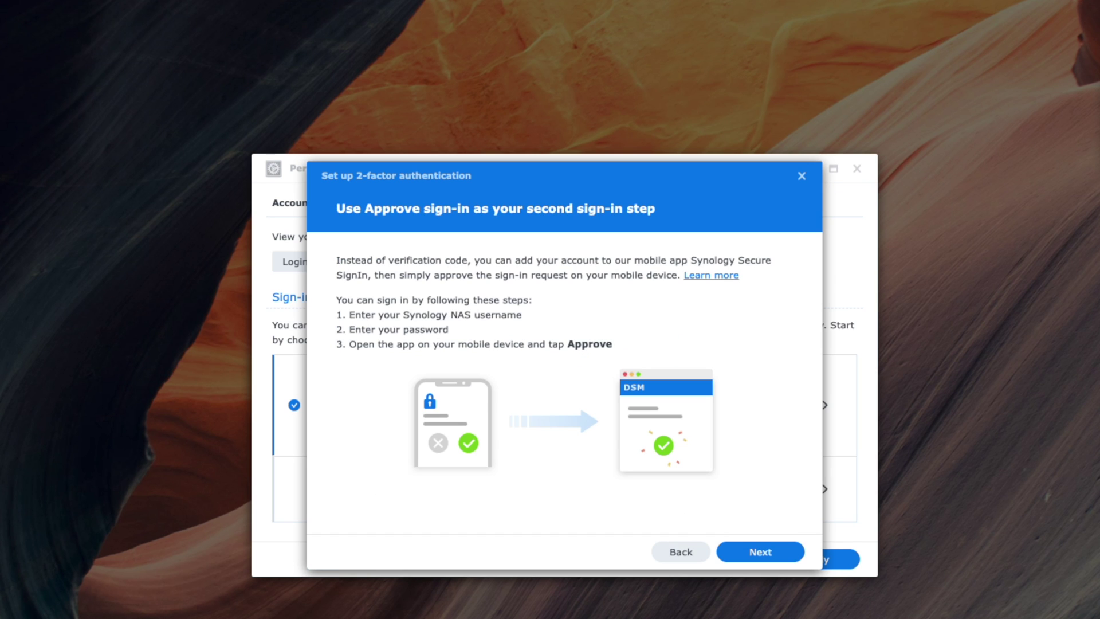
pyautogui.click(782, 552)
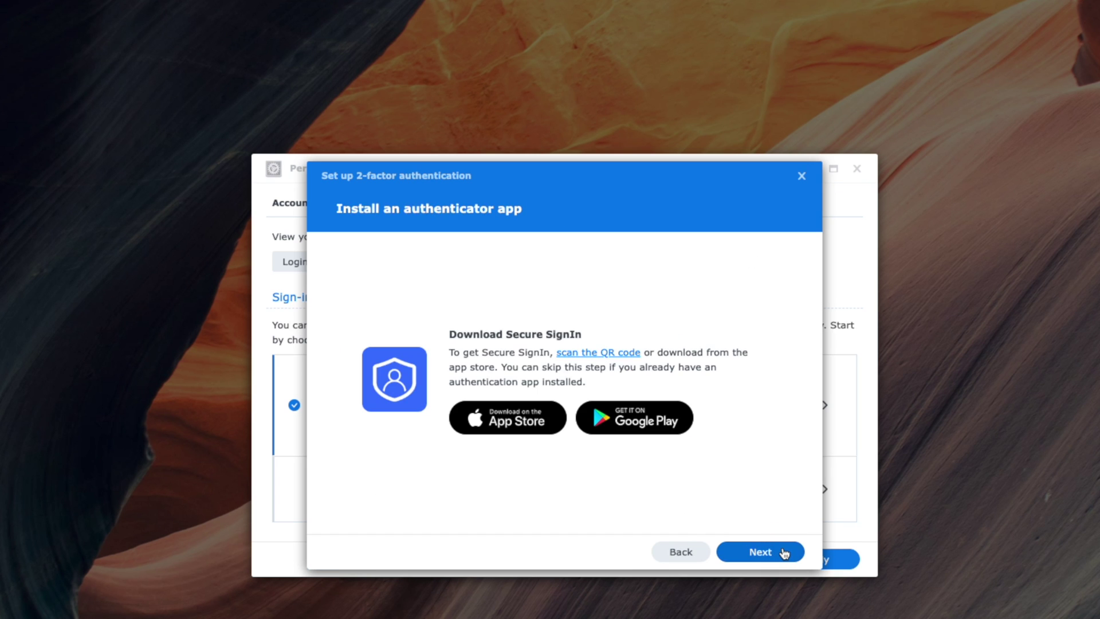
pyautogui.click(767, 560)
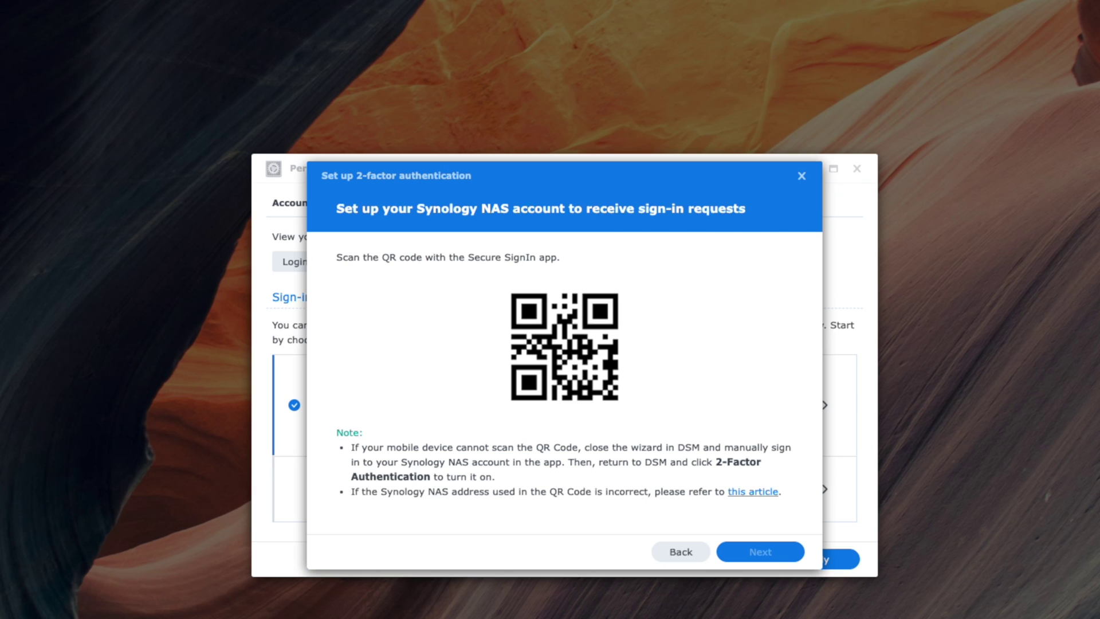
pyautogui.press('Escape')
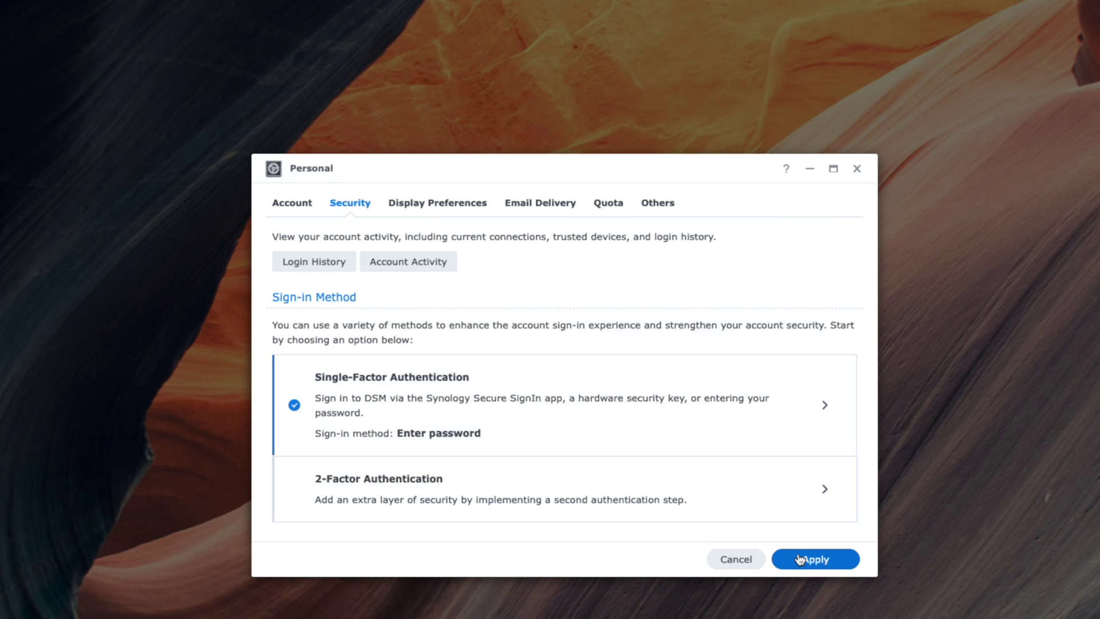
pyautogui.click(800, 560)
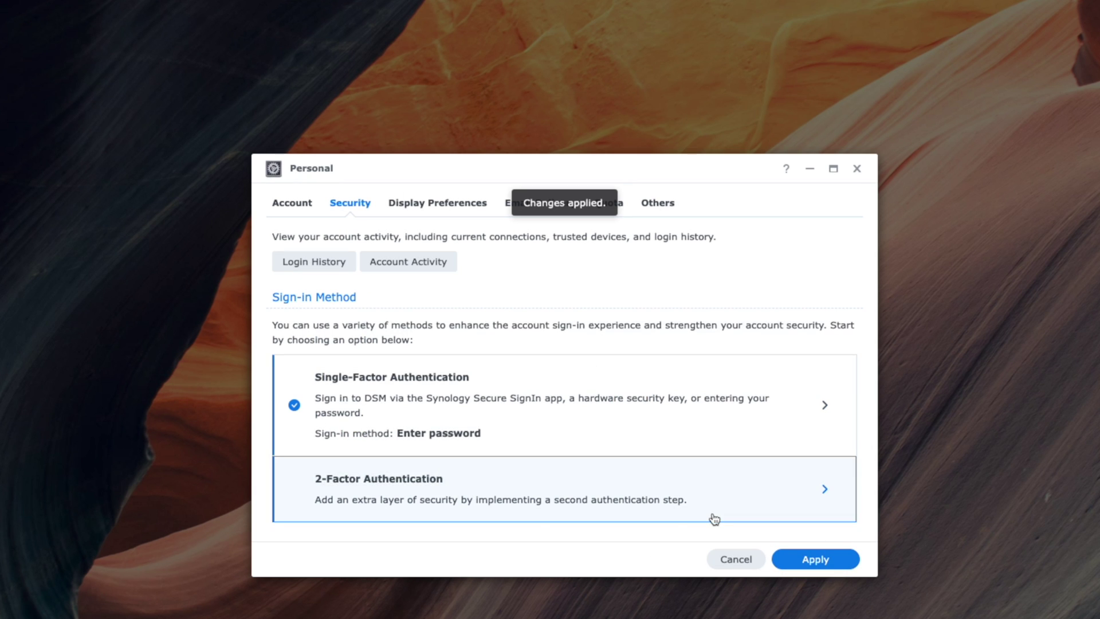
pyautogui.click(308, 202)
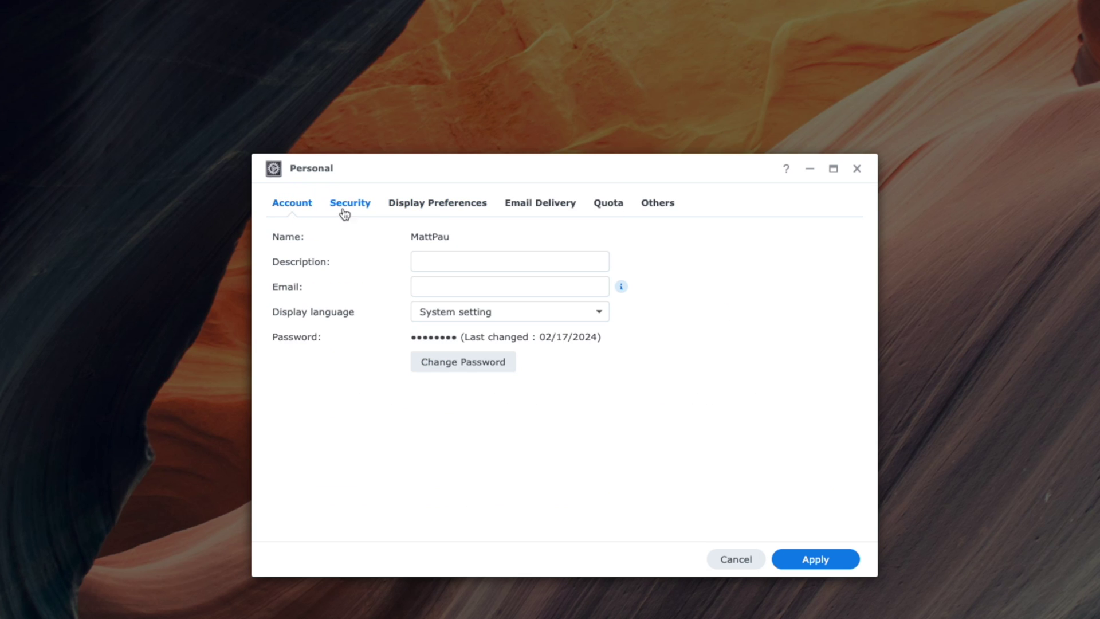
# Step: Set the account description to 'Admin' and fill in the account e-mail address
pyautogui.click(440, 260)
pyautogui.write('Admin')
pyautogui.click(502, 291)
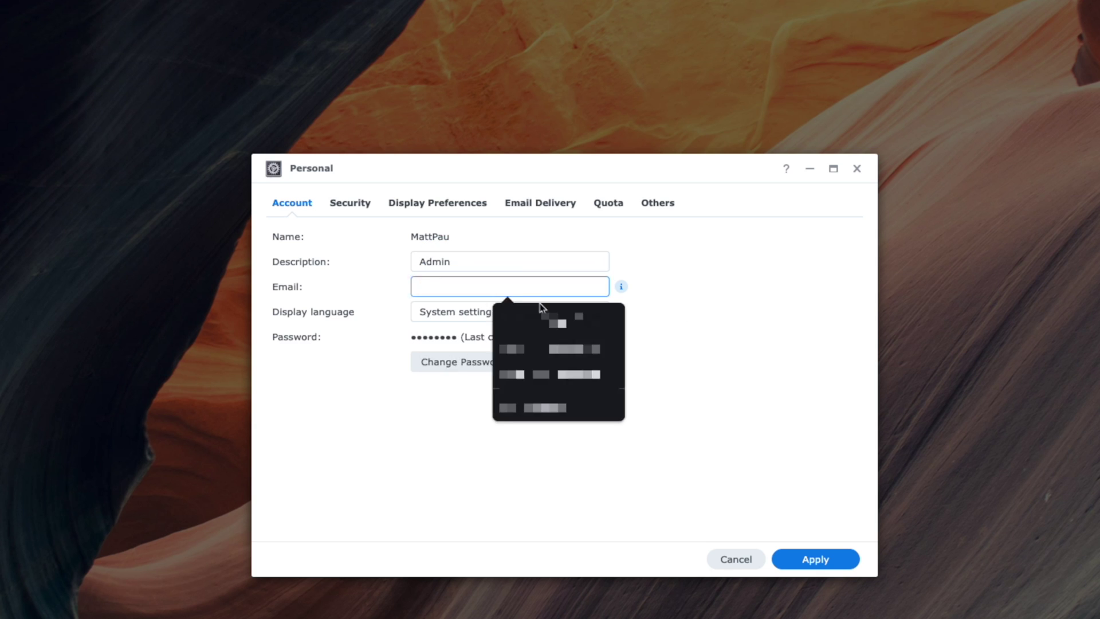
pyautogui.click(492, 319)
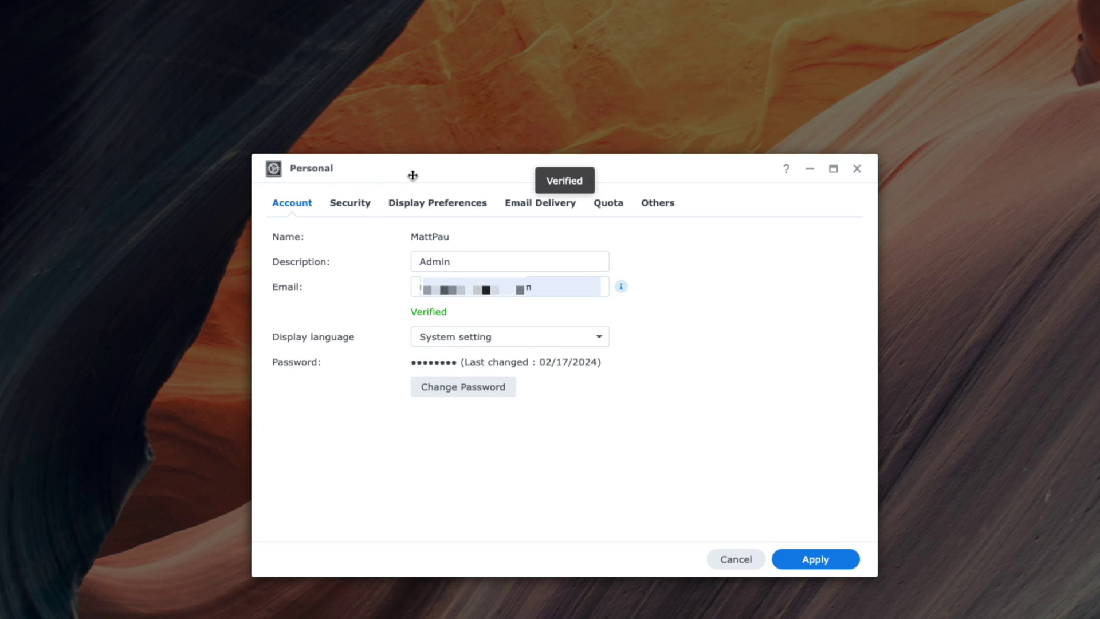
pyautogui.click(350, 203)
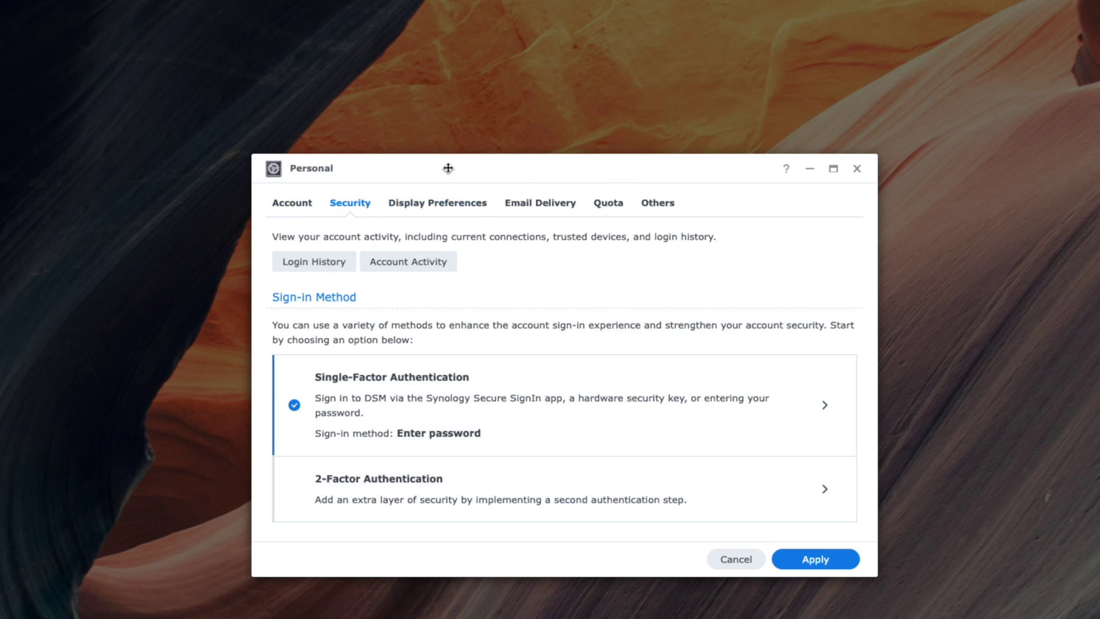
pyautogui.click(426, 196)
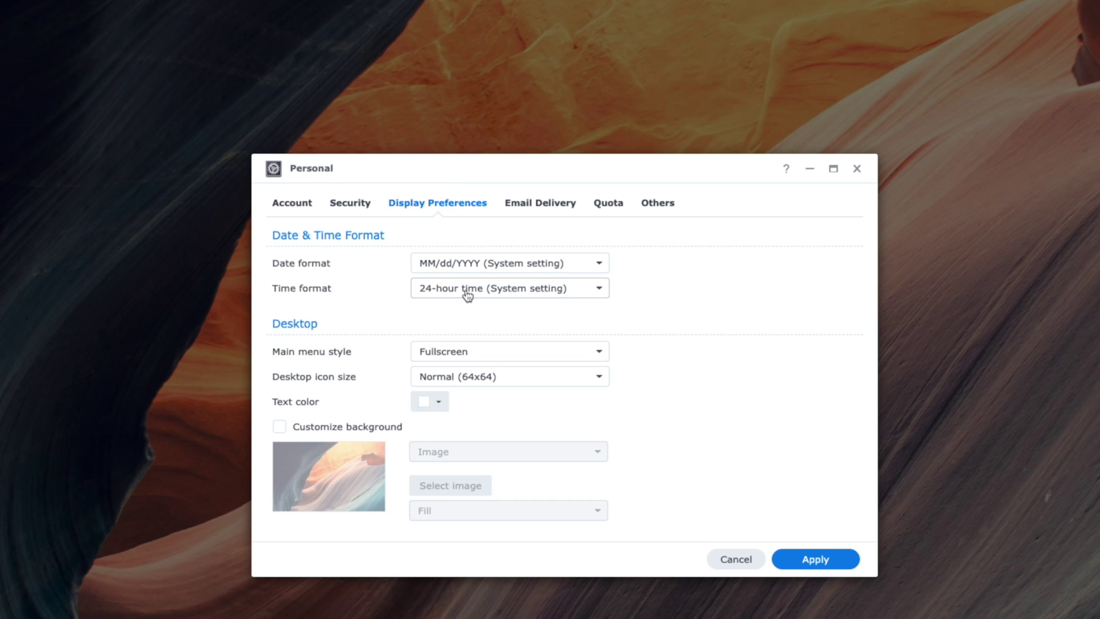
# Step: Add a Google email delivery account with the sender's name, authorise Gmail, then view Quota and Others
pyautogui.click(510, 205)
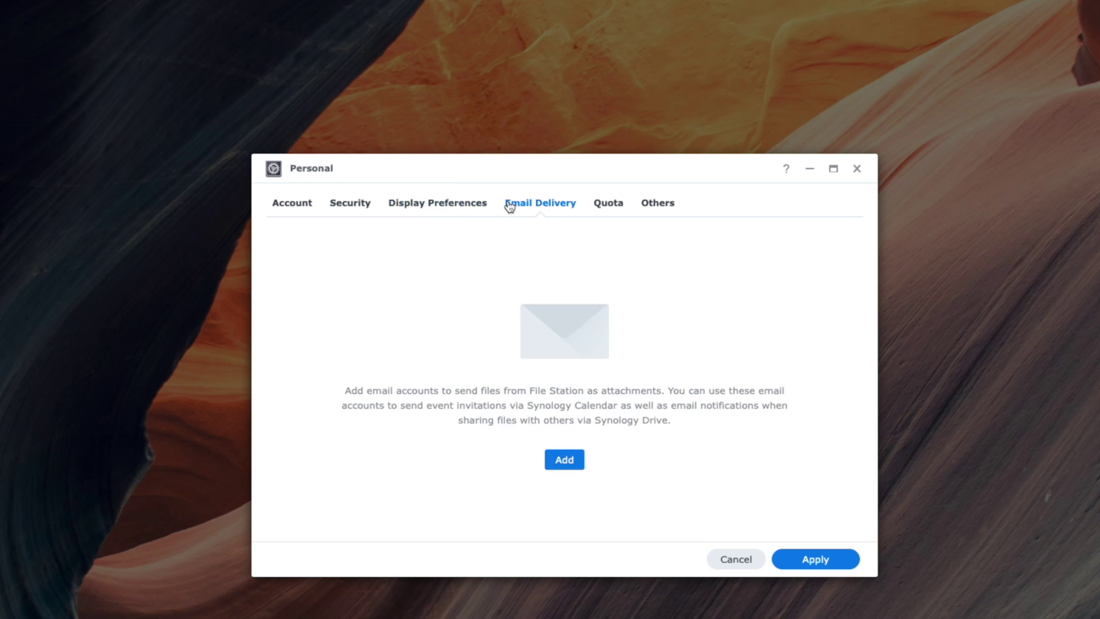
pyautogui.click(565, 460)
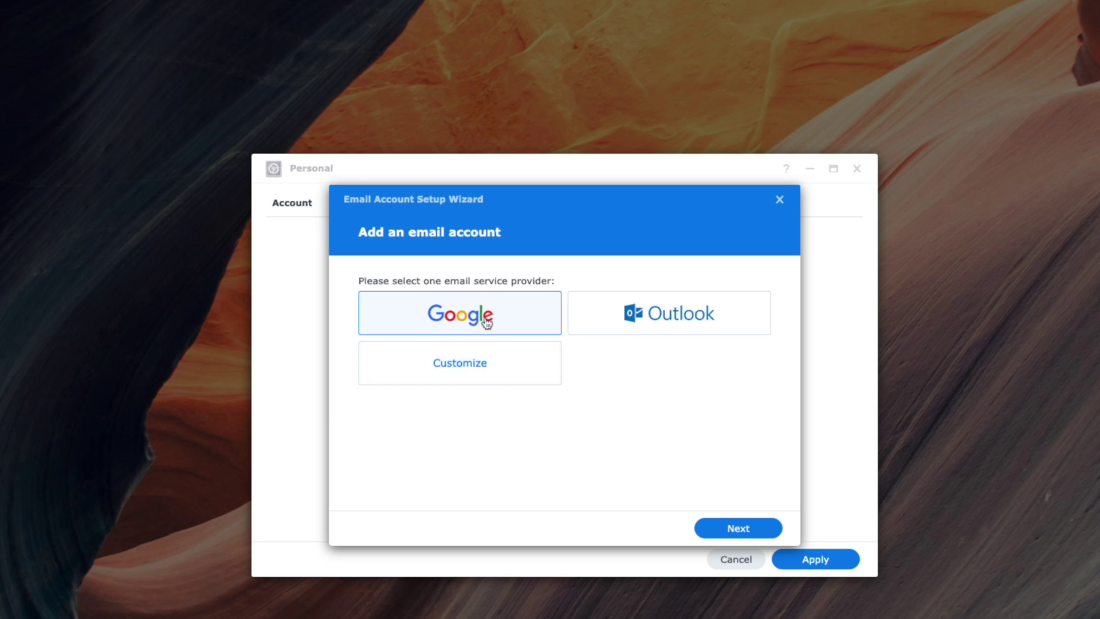
pyautogui.click(484, 323)
pyautogui.write('Matthew Paul')
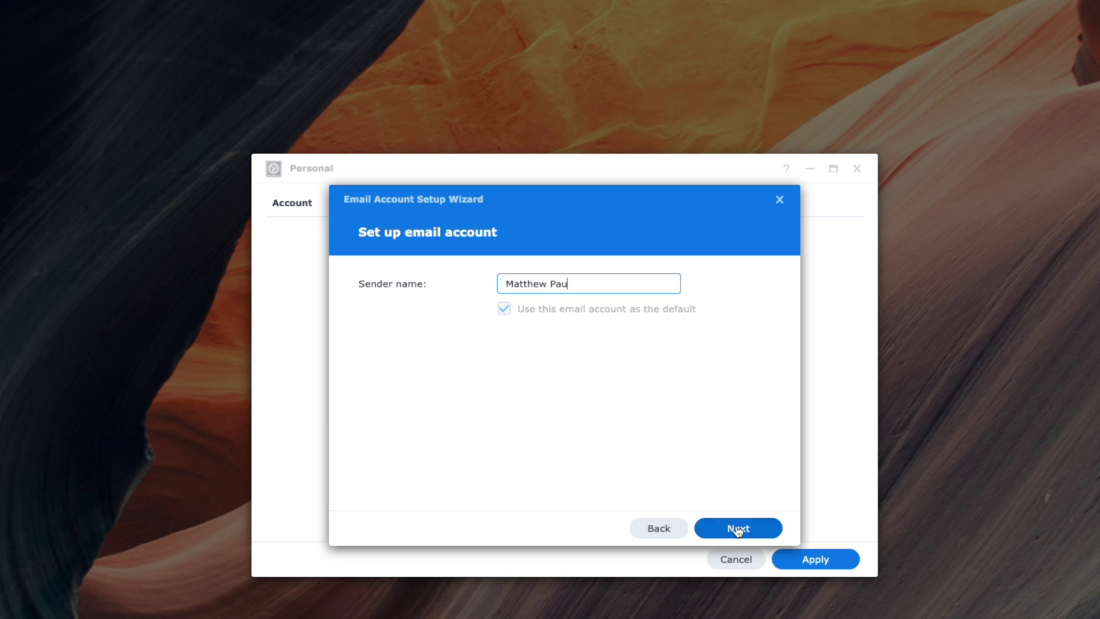
pyautogui.click(738, 528)
pyautogui.click(422, 329)
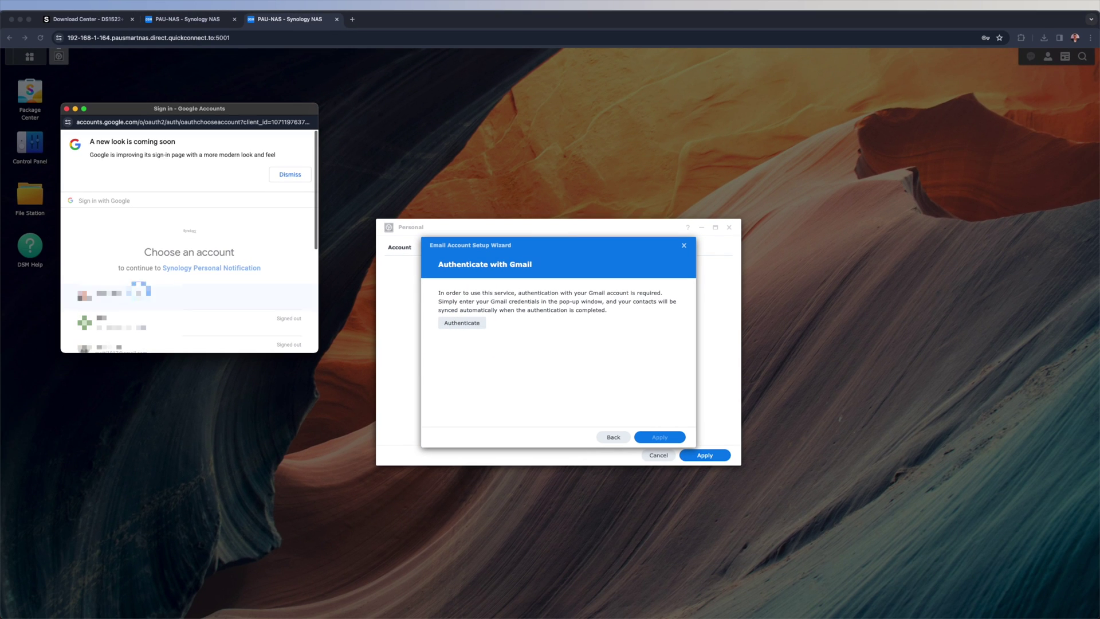
pyautogui.click(112, 294)
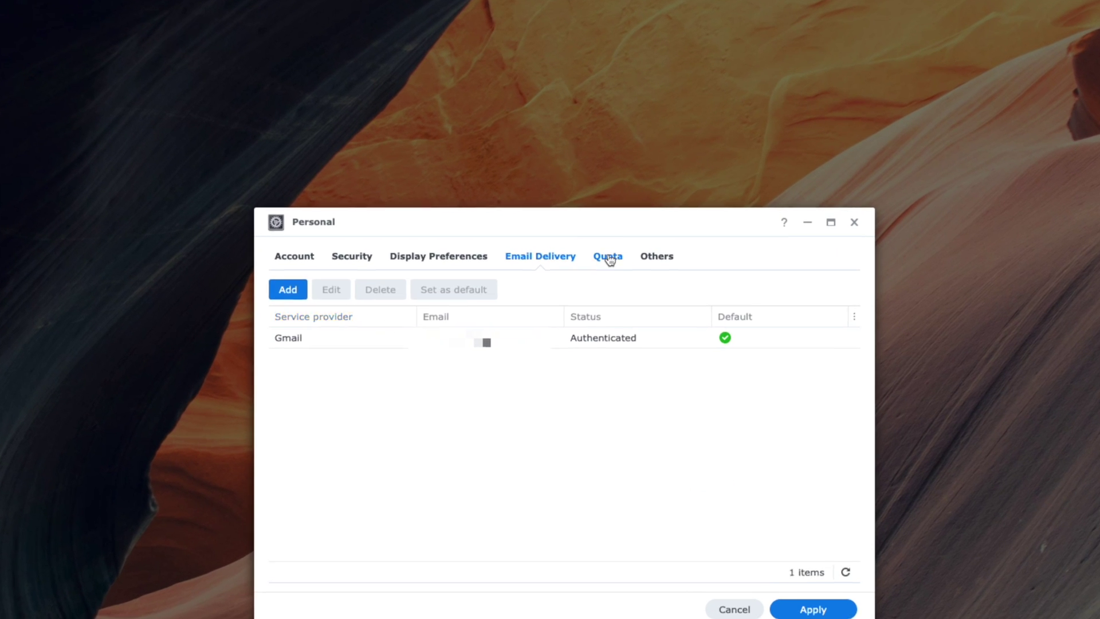
pyautogui.click(609, 258)
pyautogui.click(653, 259)
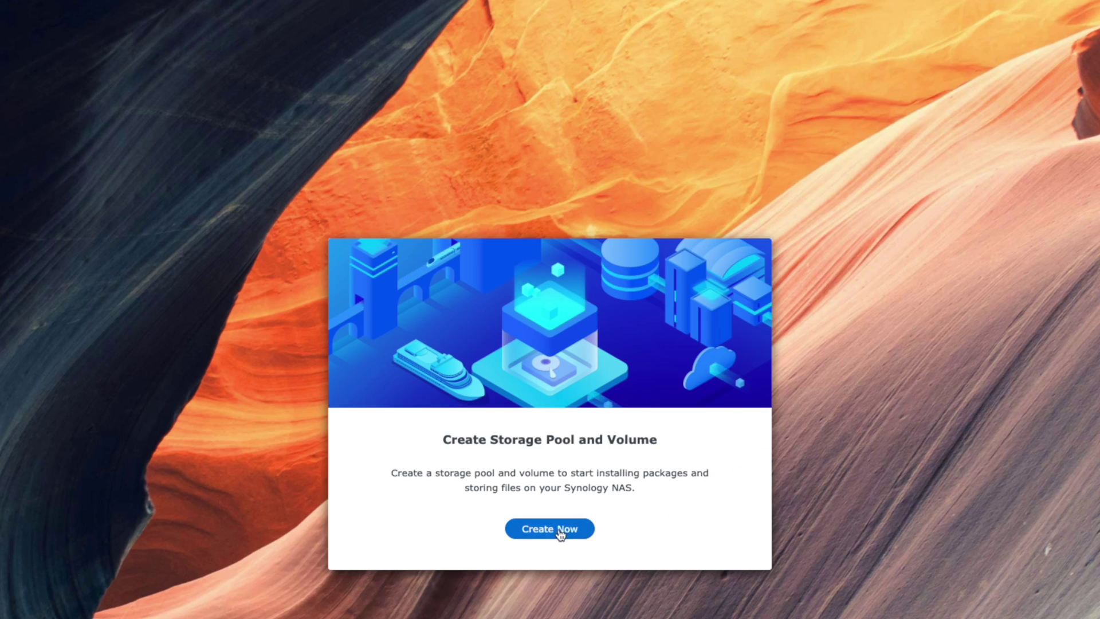
# Step: Start the storage creation wizard, keep SHR as the RAID type and advance to drive selection
pyautogui.click(560, 529)
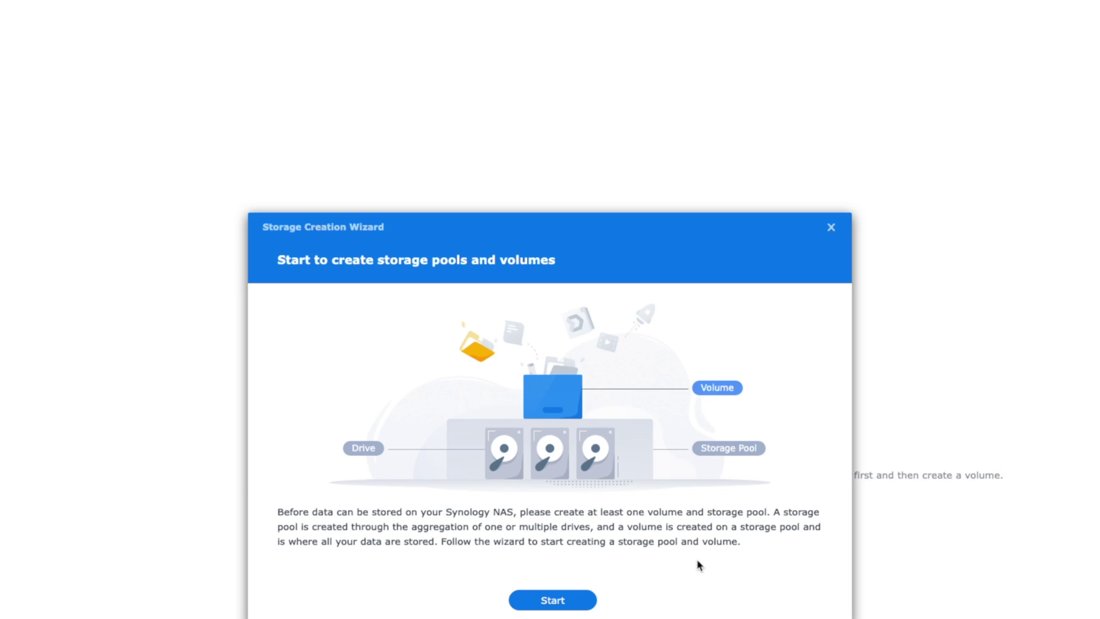
pyautogui.click(542, 600)
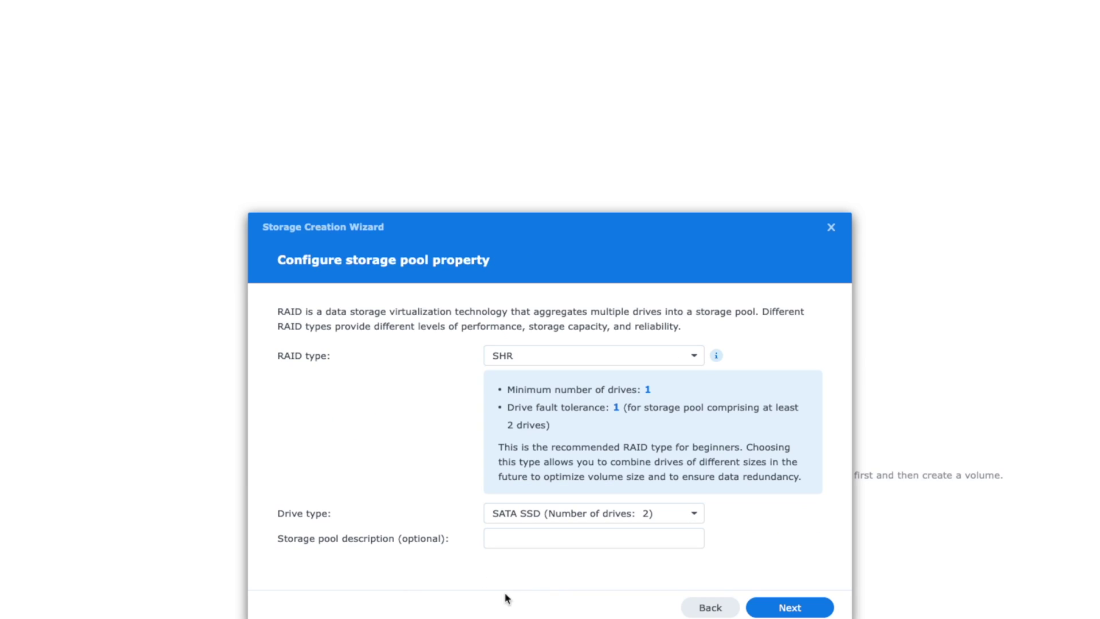
pyautogui.click(503, 355)
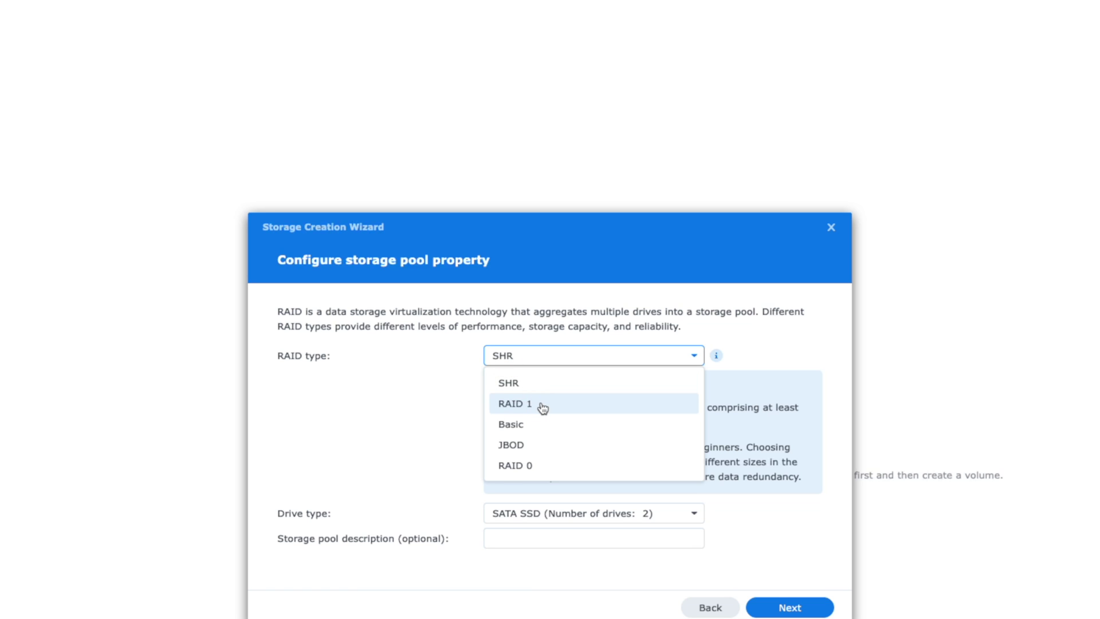
pyautogui.click(542, 384)
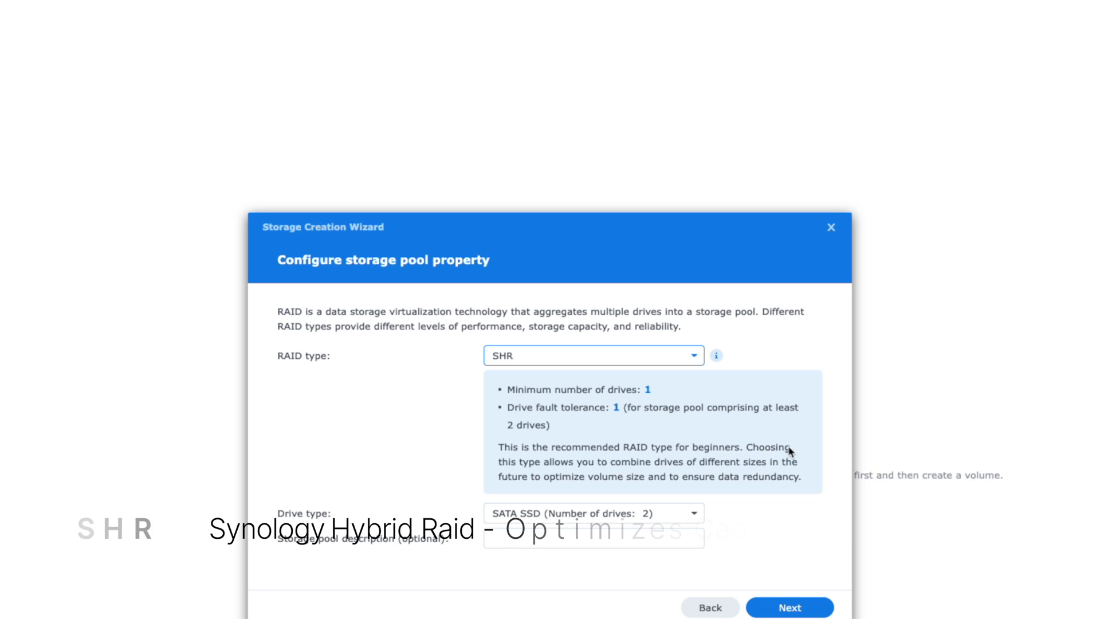
pyautogui.click(551, 543)
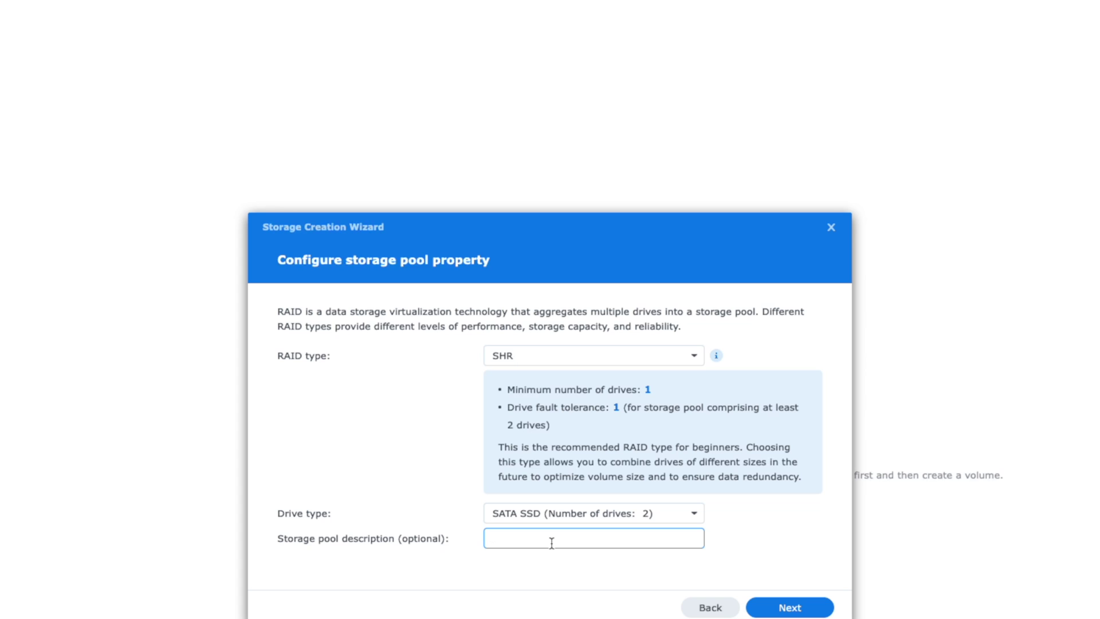
pyautogui.press('Return')
# Step: Select Drive 1 and Drive 2, accept the compatibility warning and keep Perform drive check
pyautogui.click(299, 365)
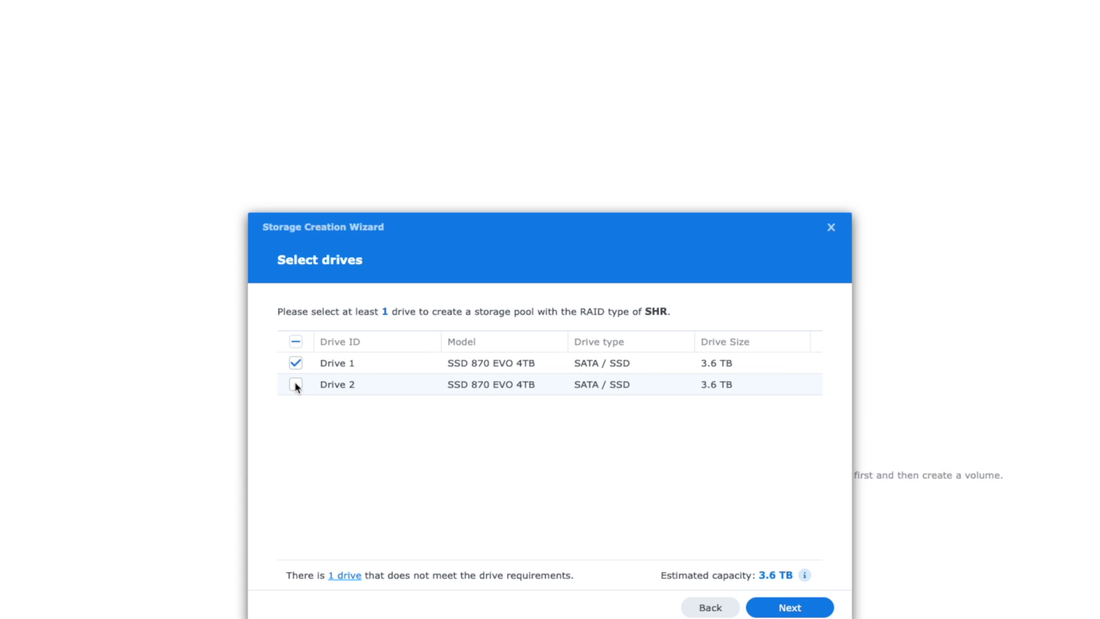
pyautogui.click(297, 387)
pyautogui.click(352, 576)
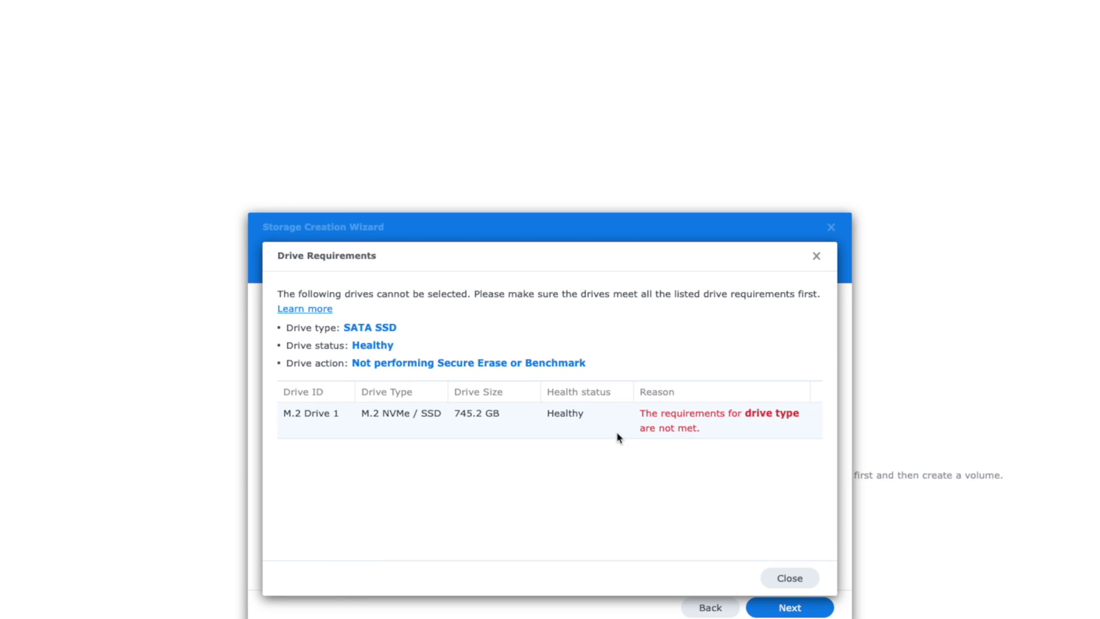
pyautogui.click(789, 578)
pyautogui.click(796, 610)
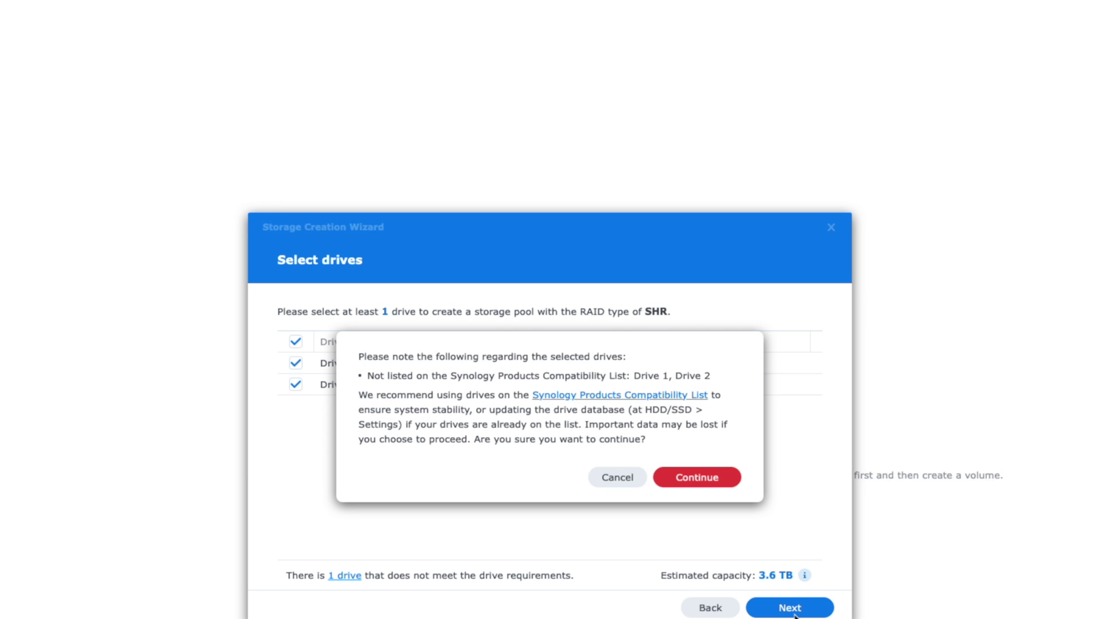
pyautogui.click(698, 478)
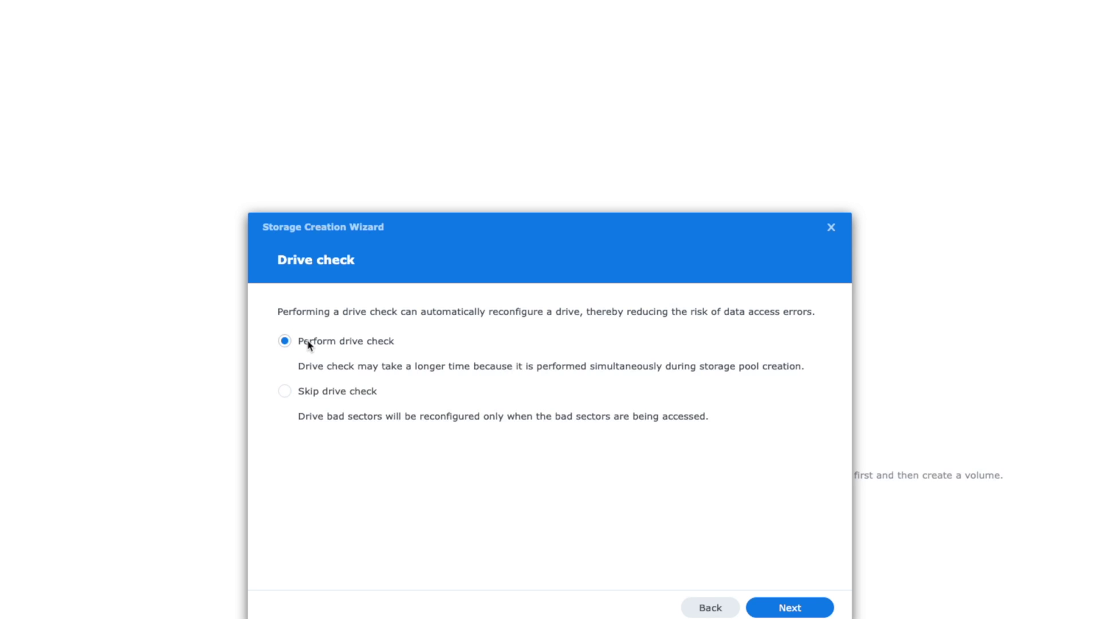
pyautogui.click(780, 609)
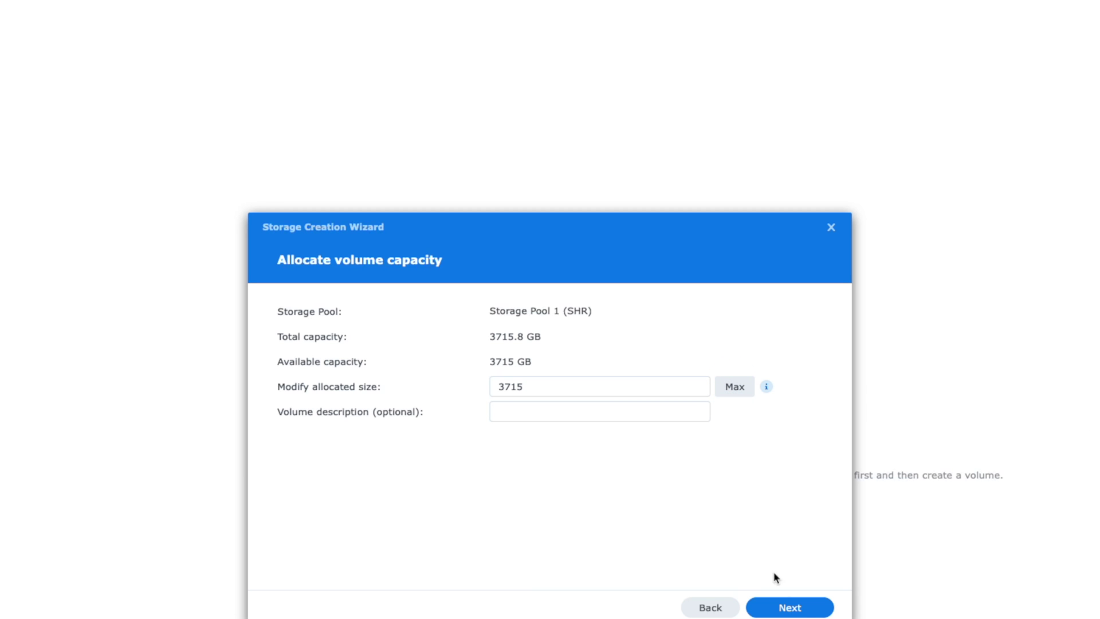
# Step: Allocate the full 3715 GB to a Btrfs volume and try applying the settings
pyautogui.click(791, 607)
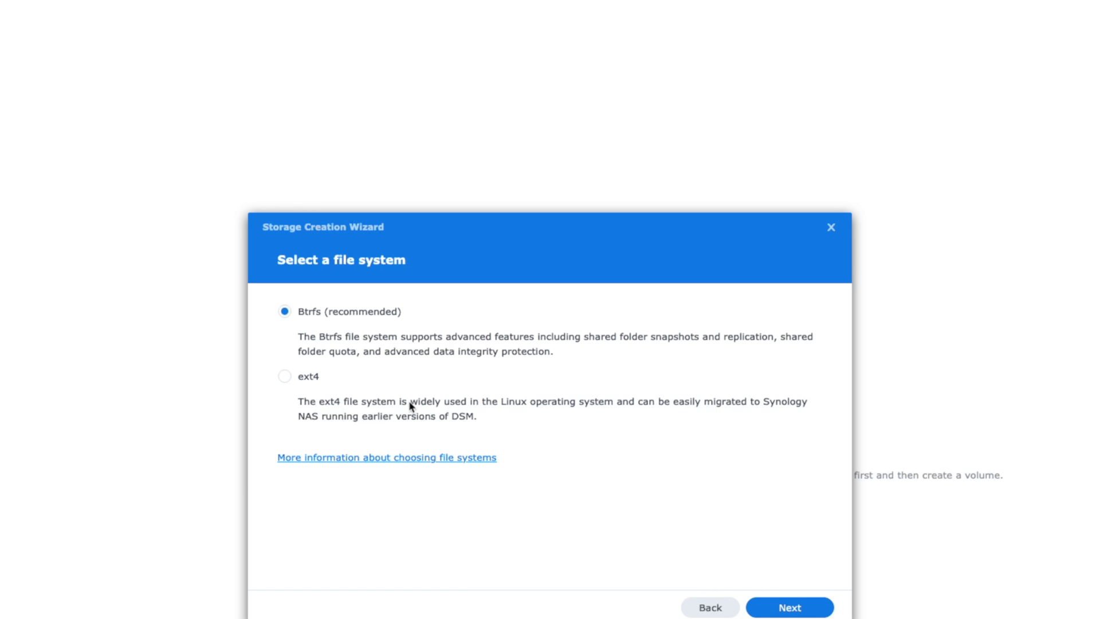
pyautogui.click(802, 610)
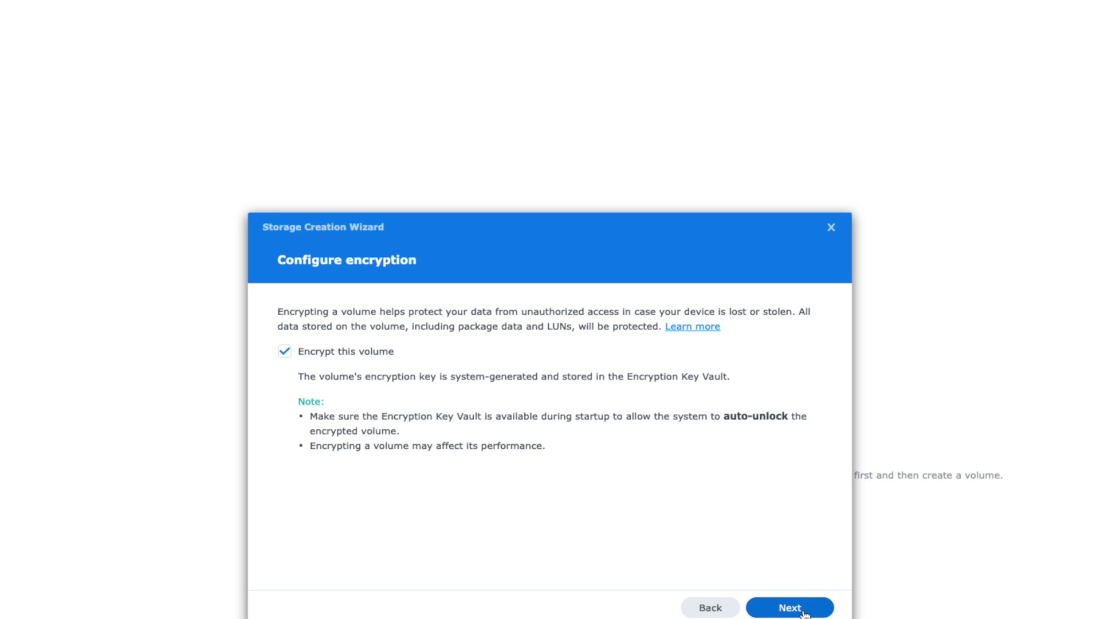
pyautogui.click(802, 612)
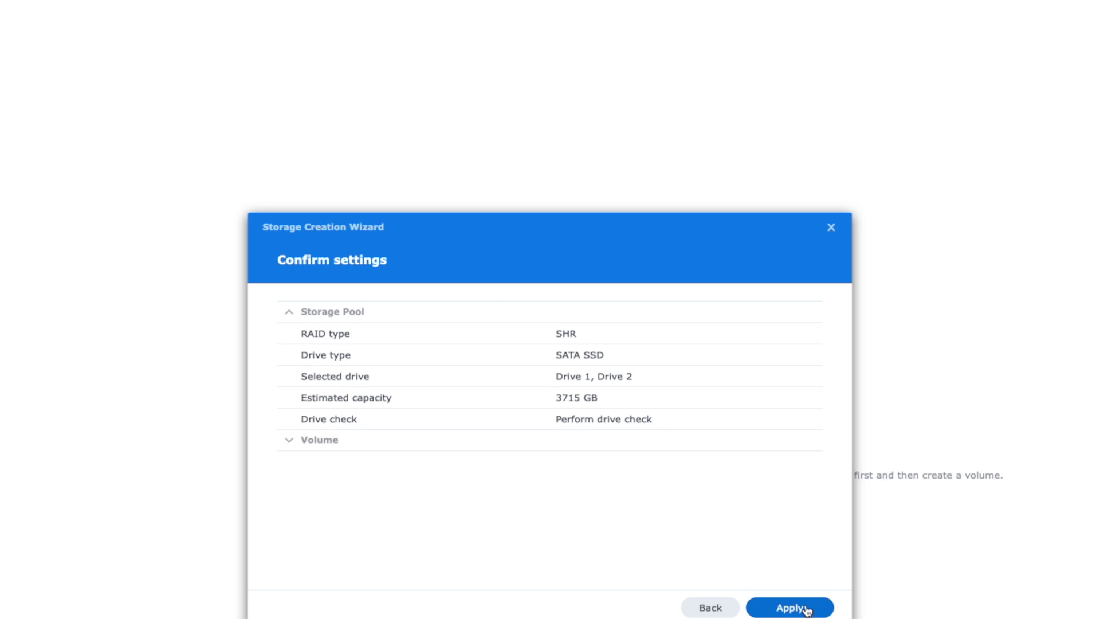
pyautogui.click(289, 442)
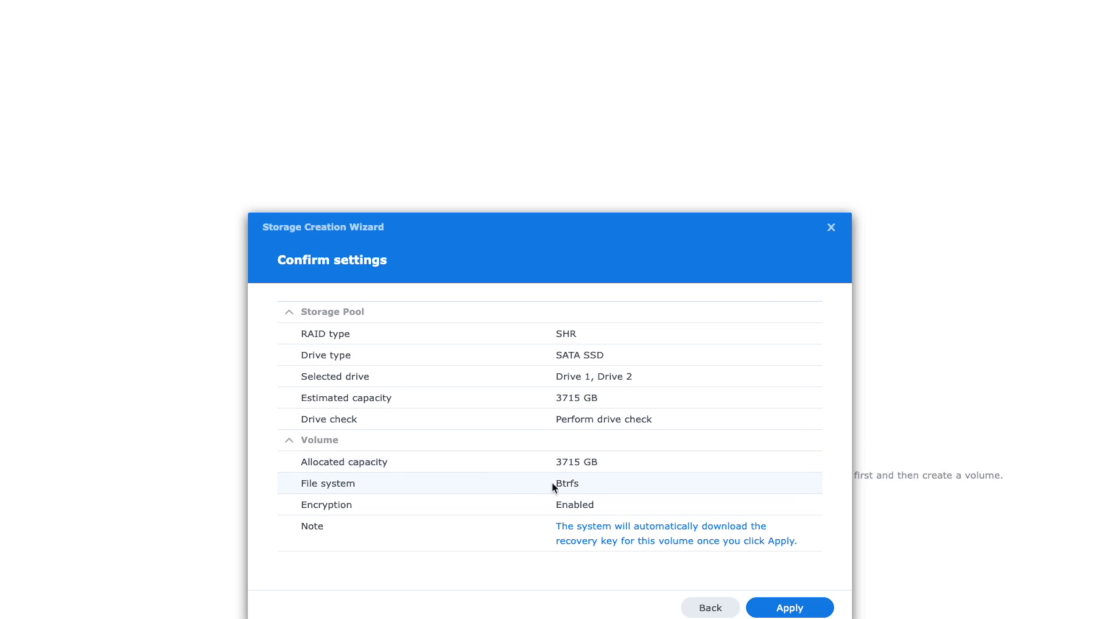
pyautogui.click(795, 610)
pyautogui.click(669, 450)
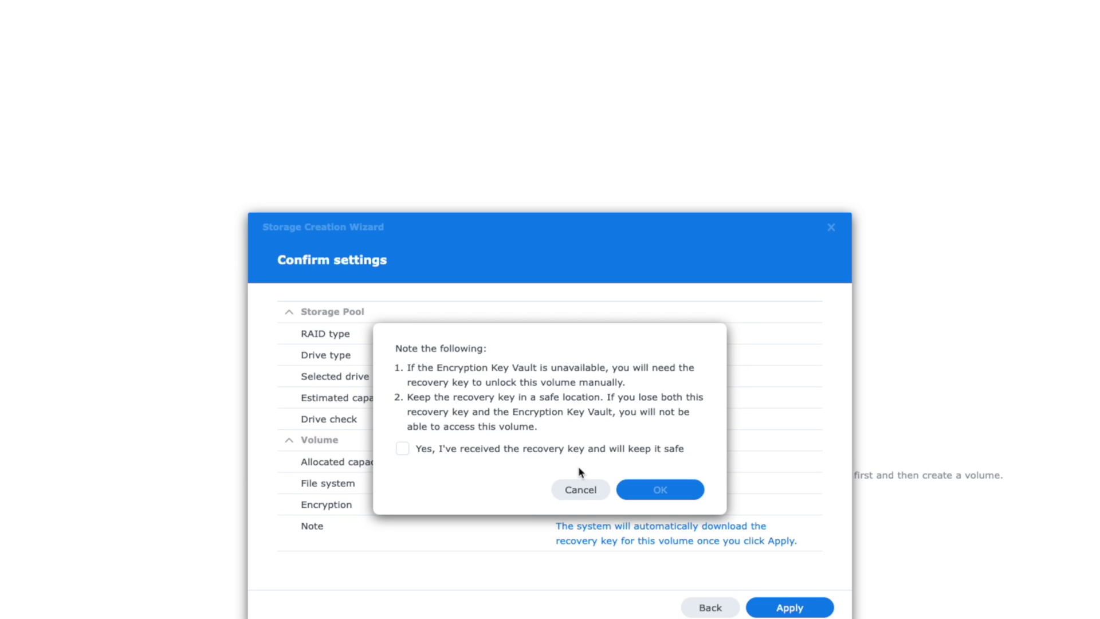
# Step: Go back, untick Encrypt this volume, then apply the pool and volume creation, confirming the drive erase
pyautogui.click(580, 491)
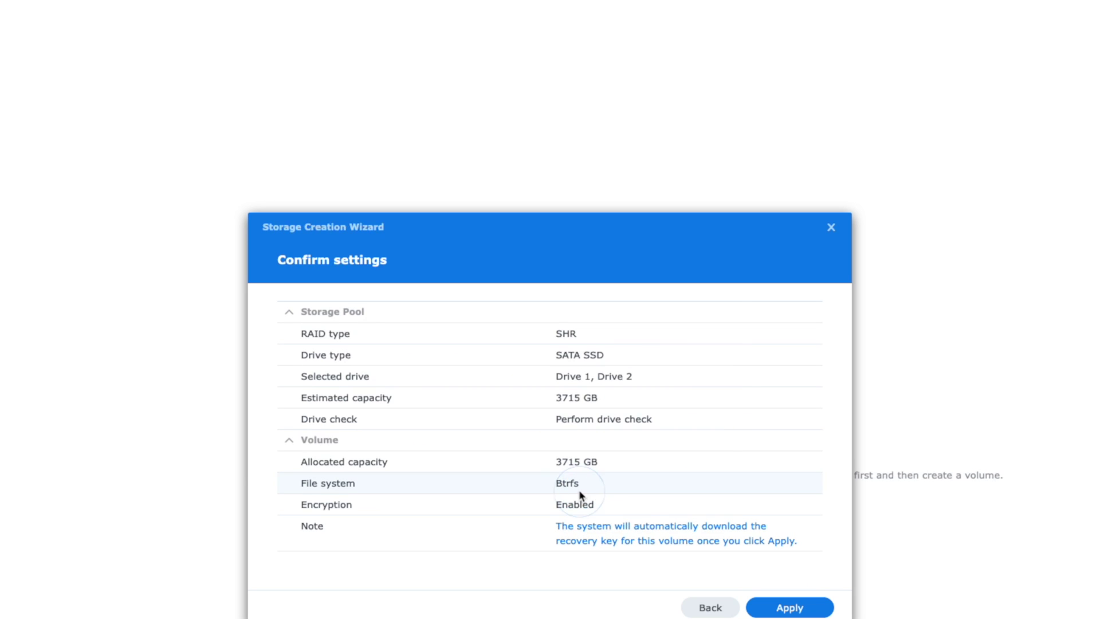
pyautogui.click(711, 609)
pyautogui.click(711, 607)
pyautogui.click(790, 606)
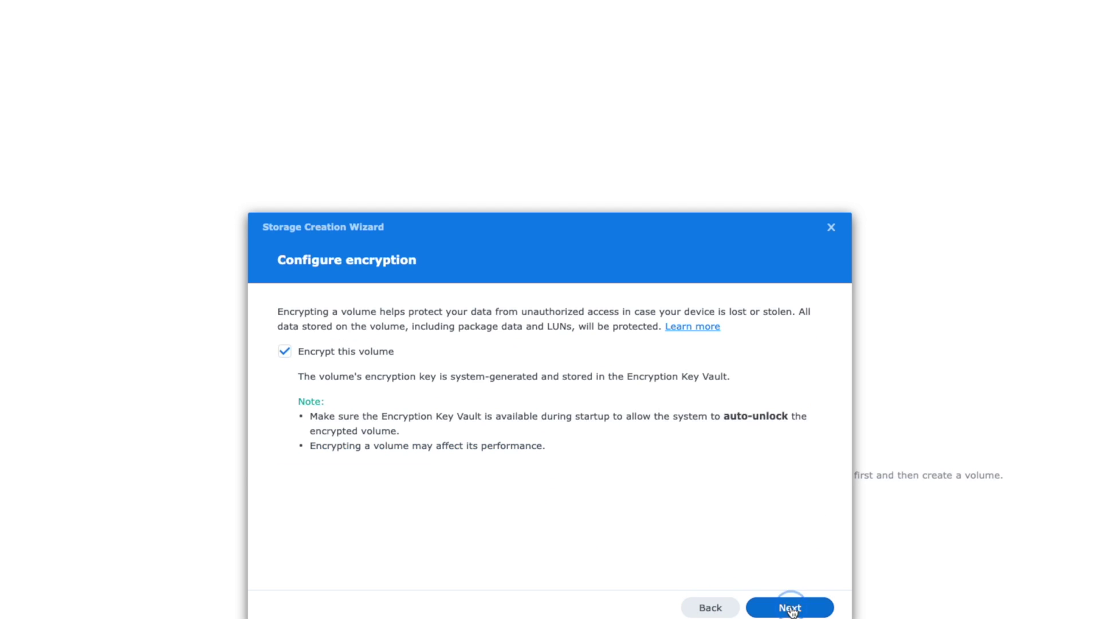
pyautogui.click(284, 352)
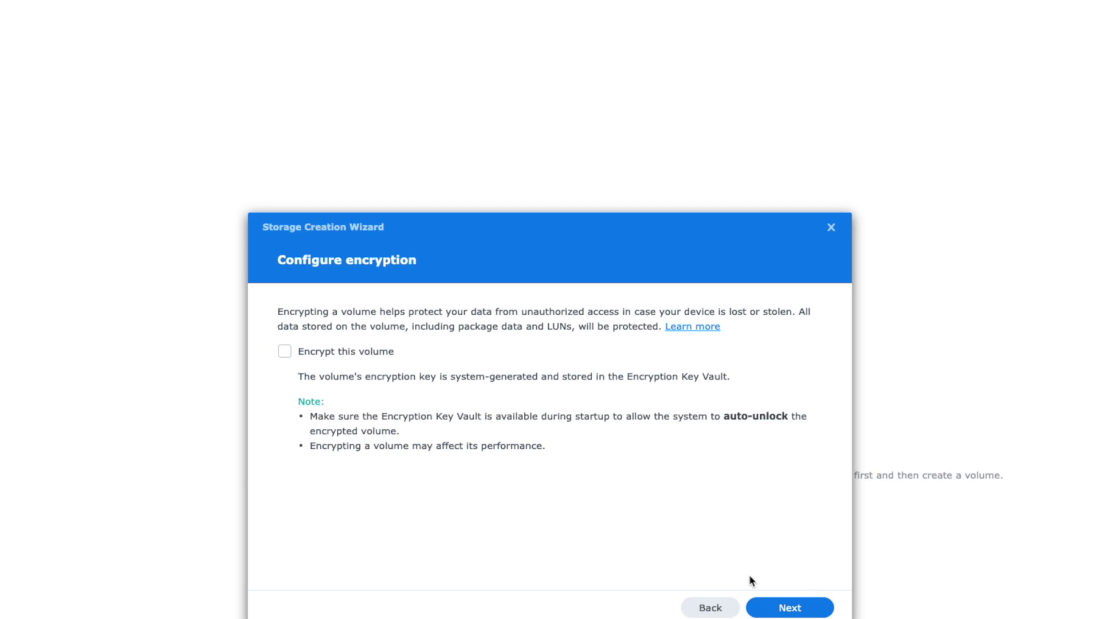
pyautogui.click(788, 610)
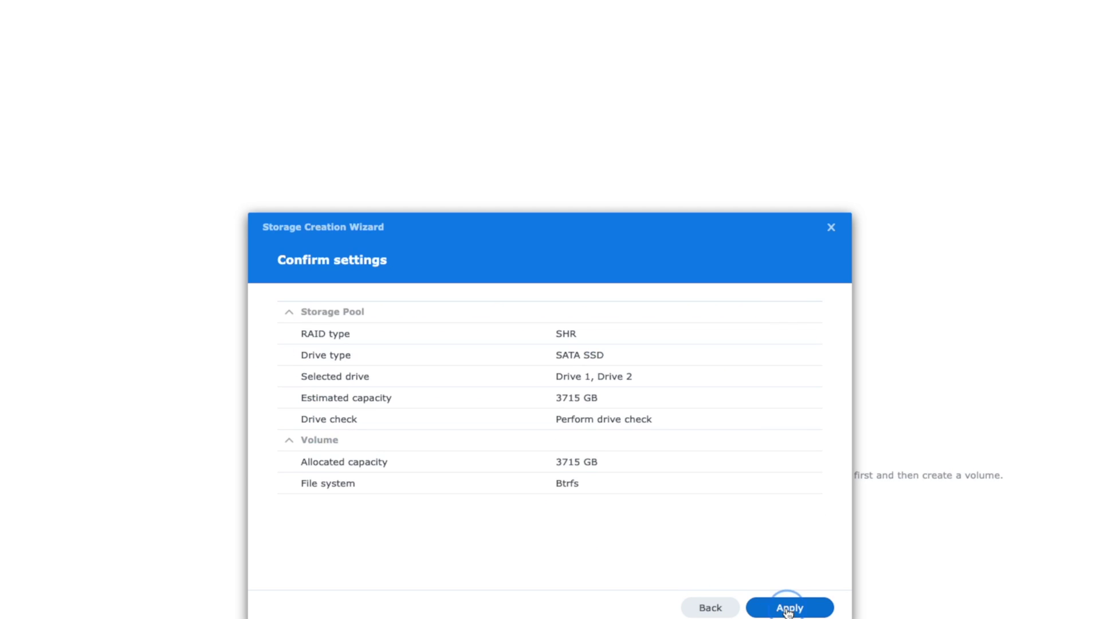
pyautogui.click(728, 609)
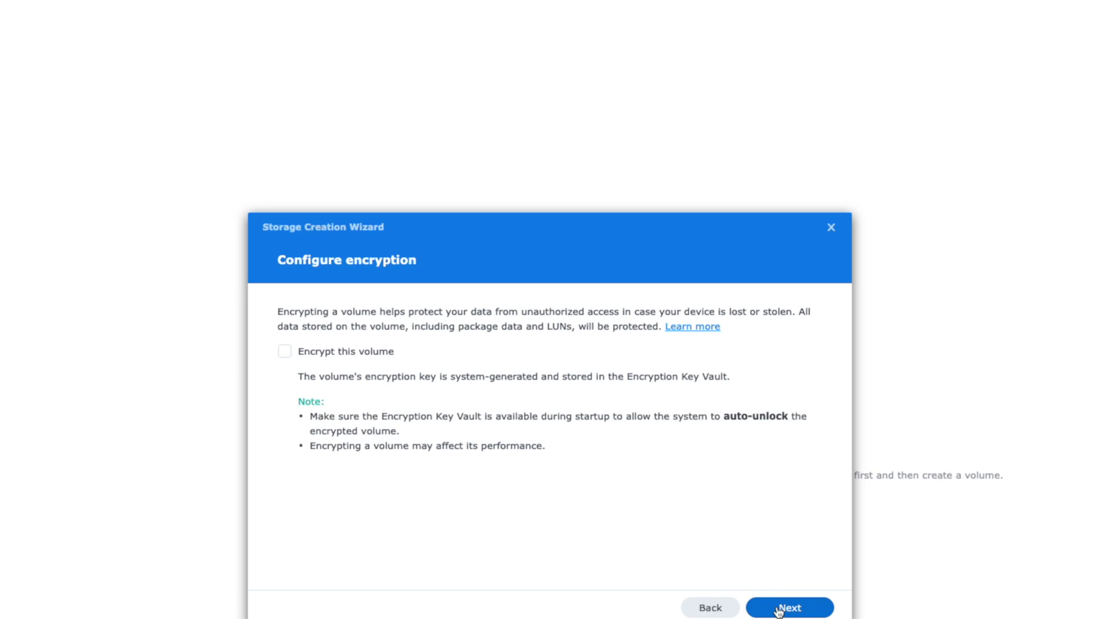
pyautogui.click(778, 610)
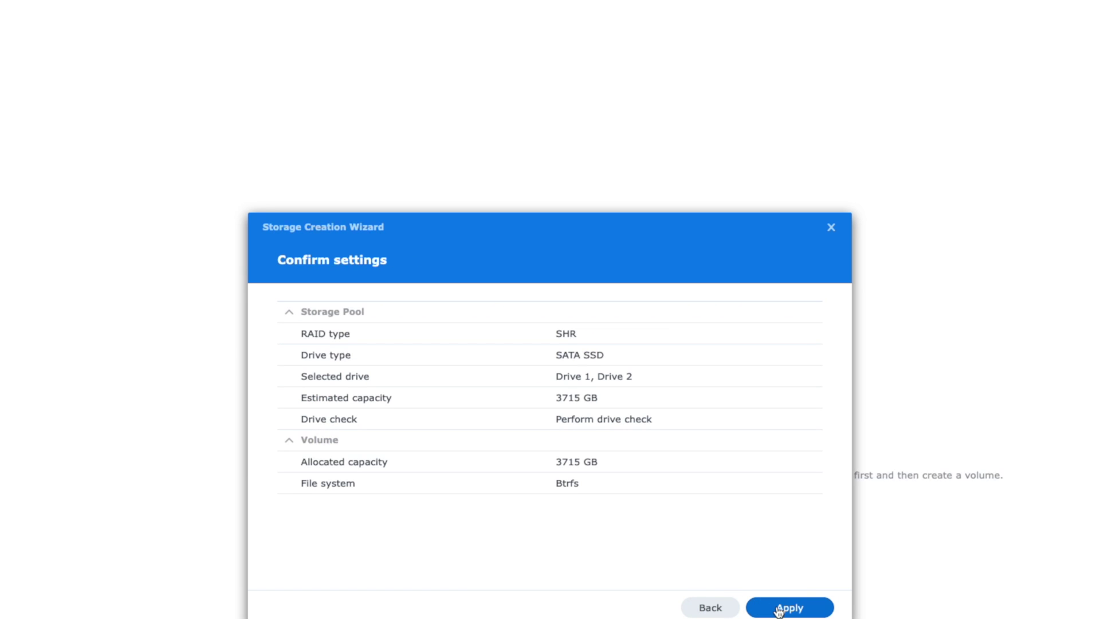
pyautogui.click(778, 610)
pyautogui.click(666, 450)
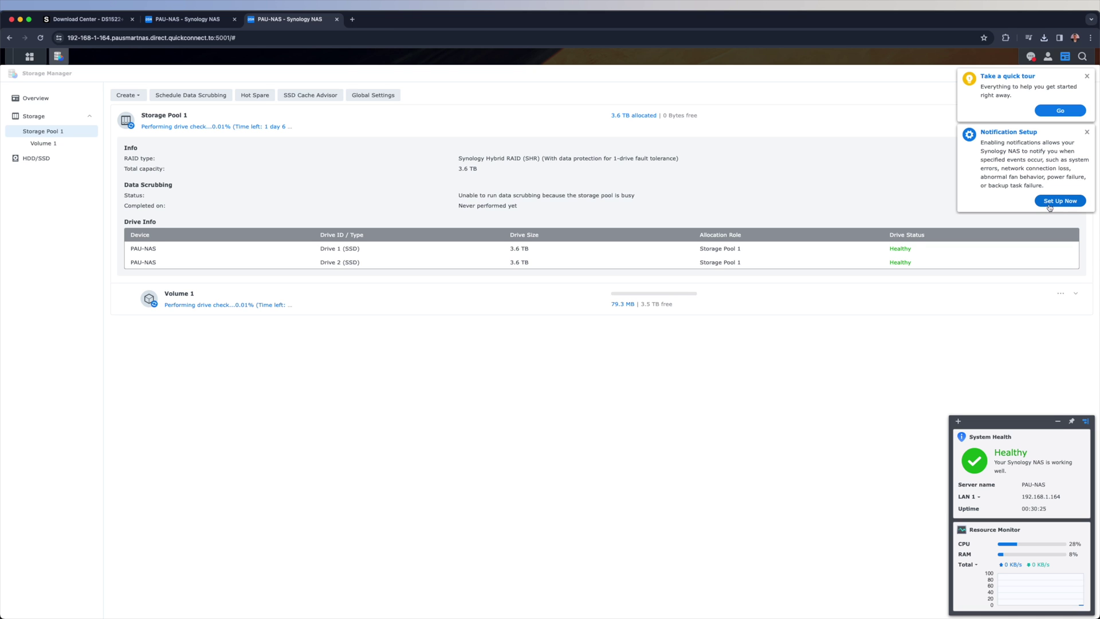
# Step: Choose Set Up Now in the Notification Setup popup to reach the email notification settings
pyautogui.click(1054, 202)
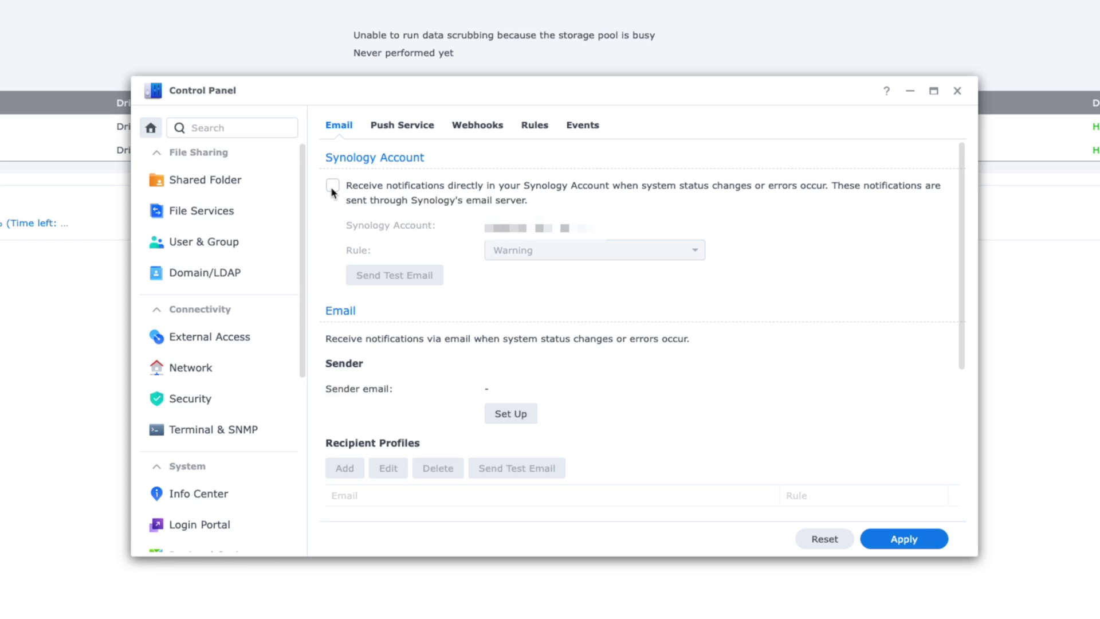
# Step: Enable notifications to the Synology account, limited to Critical events
pyautogui.click(332, 187)
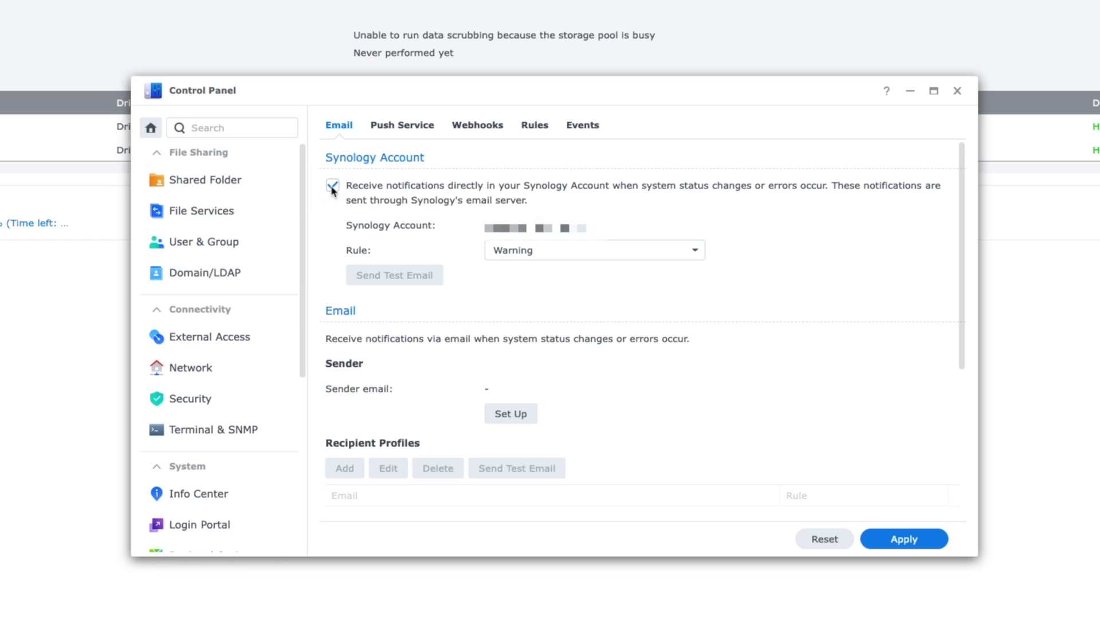
pyautogui.click(532, 253)
pyautogui.click(516, 319)
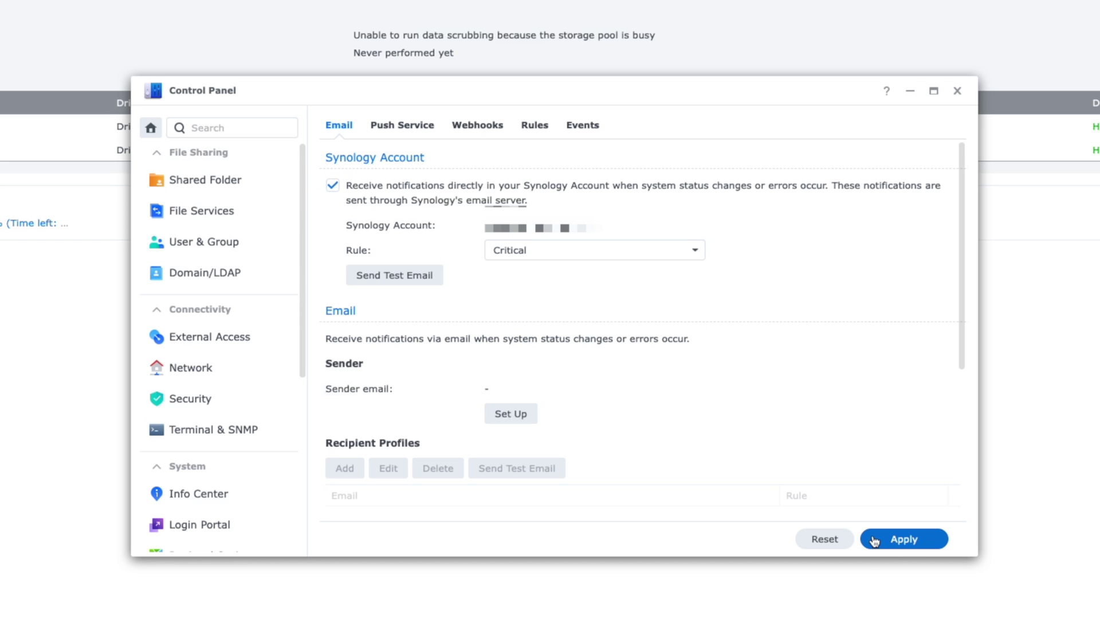
# Step: Pair the iPhone as a Push Service device for push notifications
pyautogui.click(398, 136)
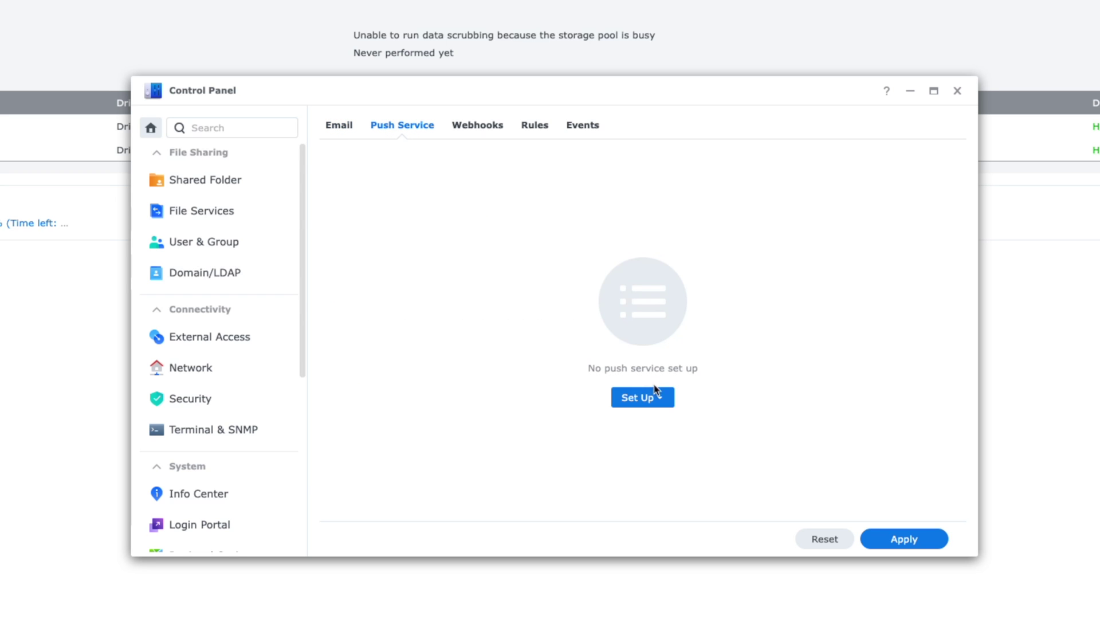
pyautogui.click(657, 401)
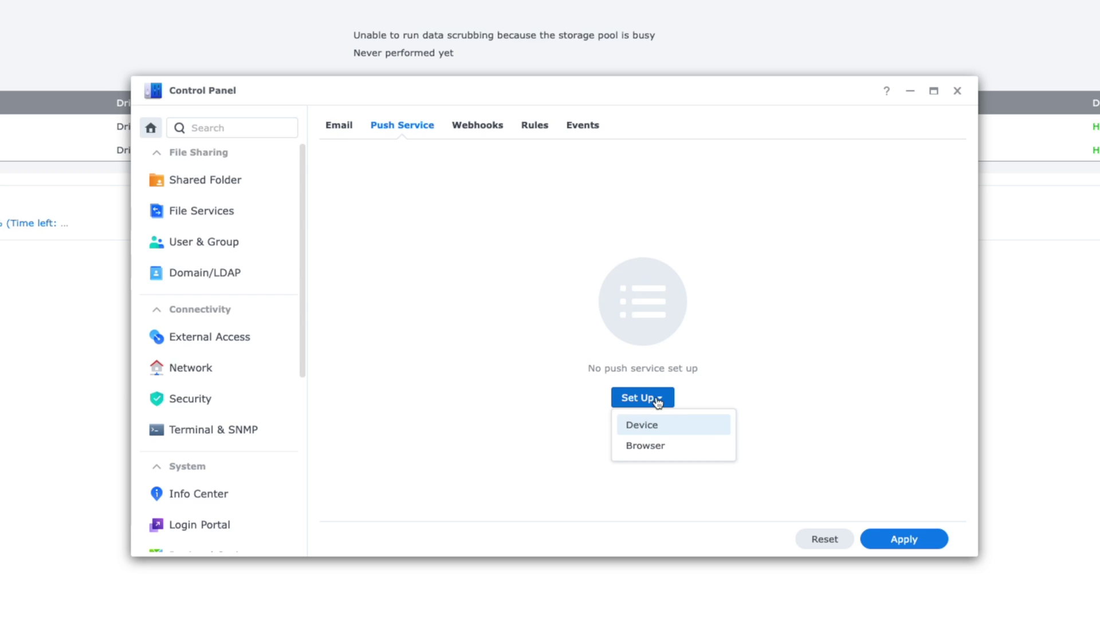
pyautogui.click(660, 433)
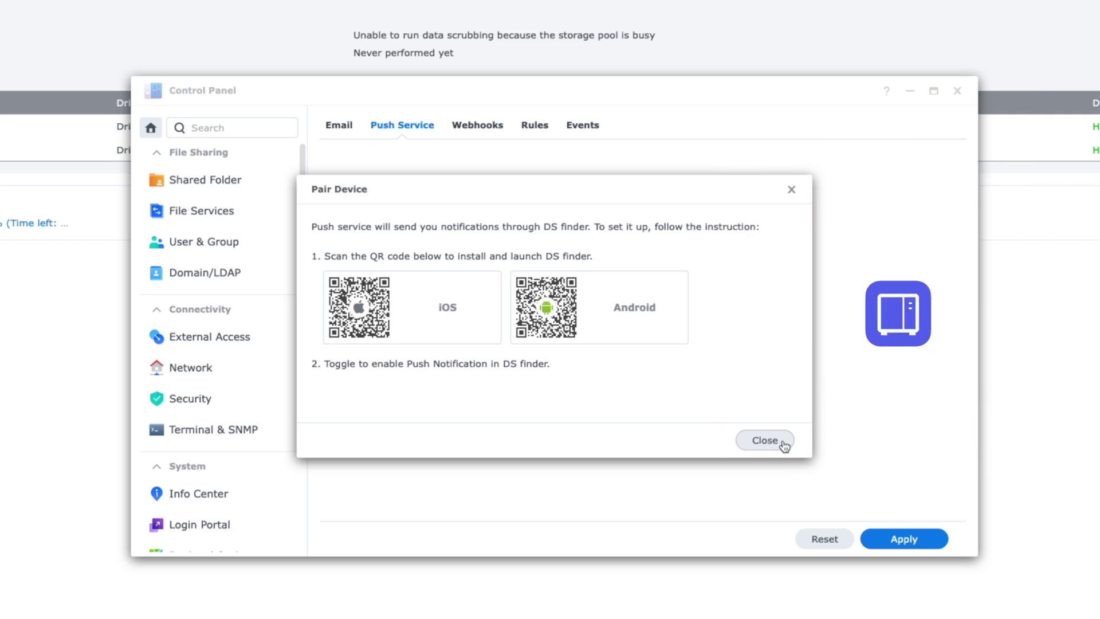
pyautogui.click(761, 440)
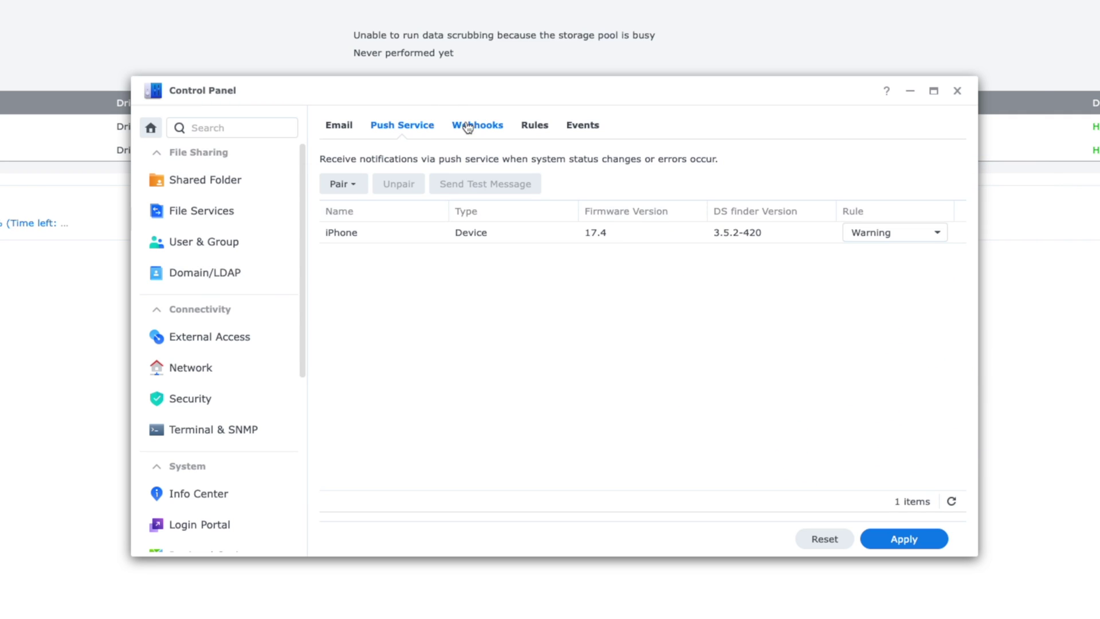
pyautogui.click(338, 235)
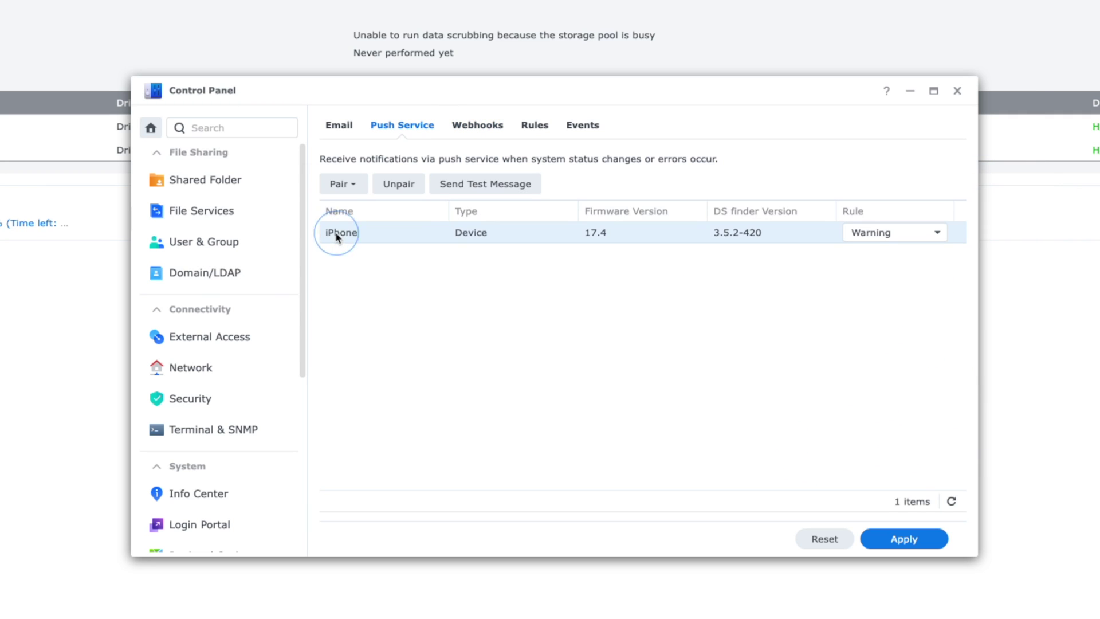
pyautogui.click(350, 234)
# Step: Review the Webhooks, Rules and Events tabs, then list the shared folders
pyautogui.click(457, 132)
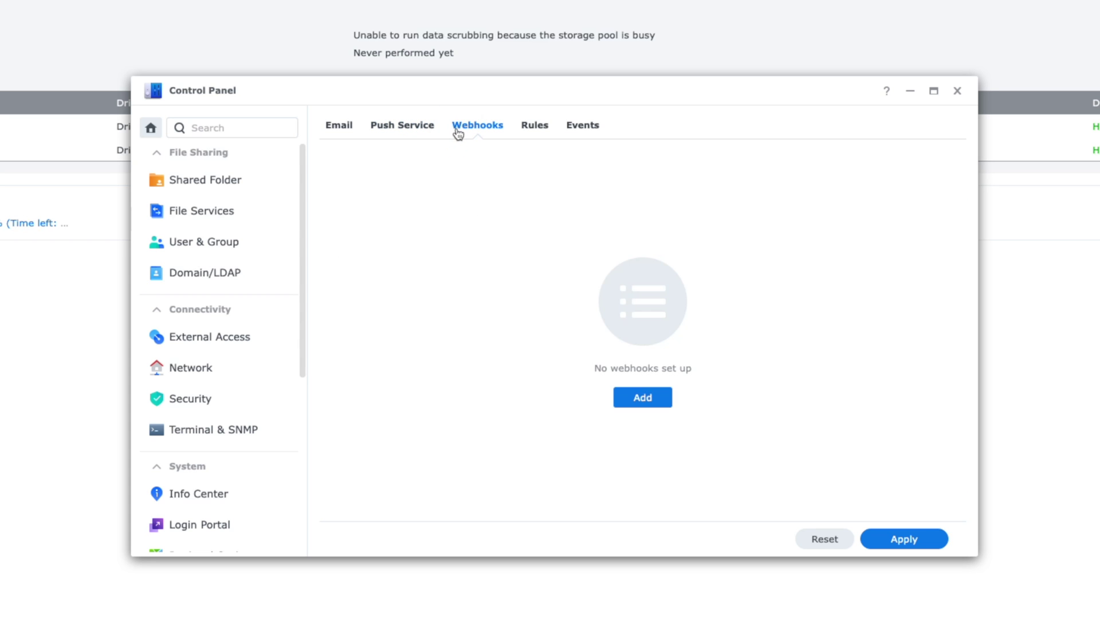
pyautogui.click(518, 134)
pyautogui.click(594, 126)
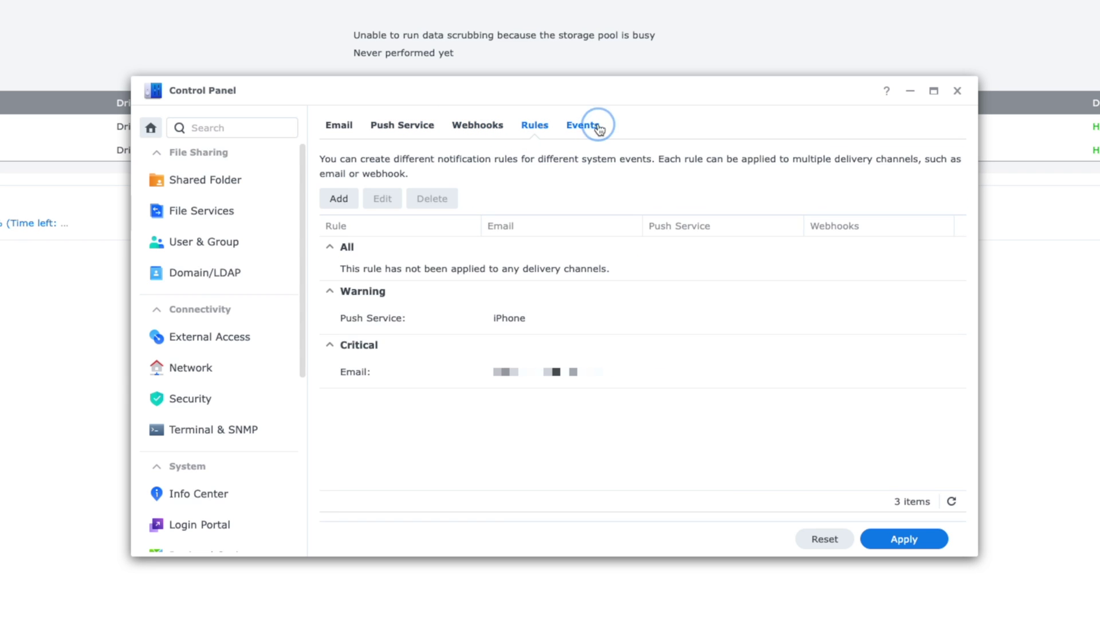
pyautogui.click(212, 182)
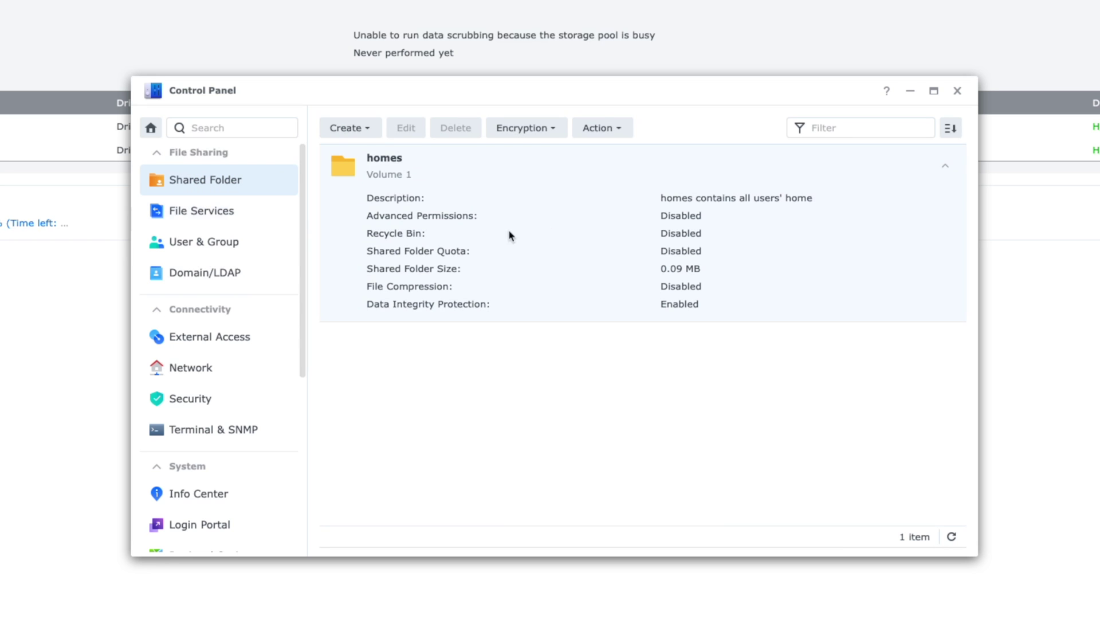
# Step: Look over the SMB file service, the user accounts, and Domain/LDAP with its SSO Client tab
pyautogui.click(196, 216)
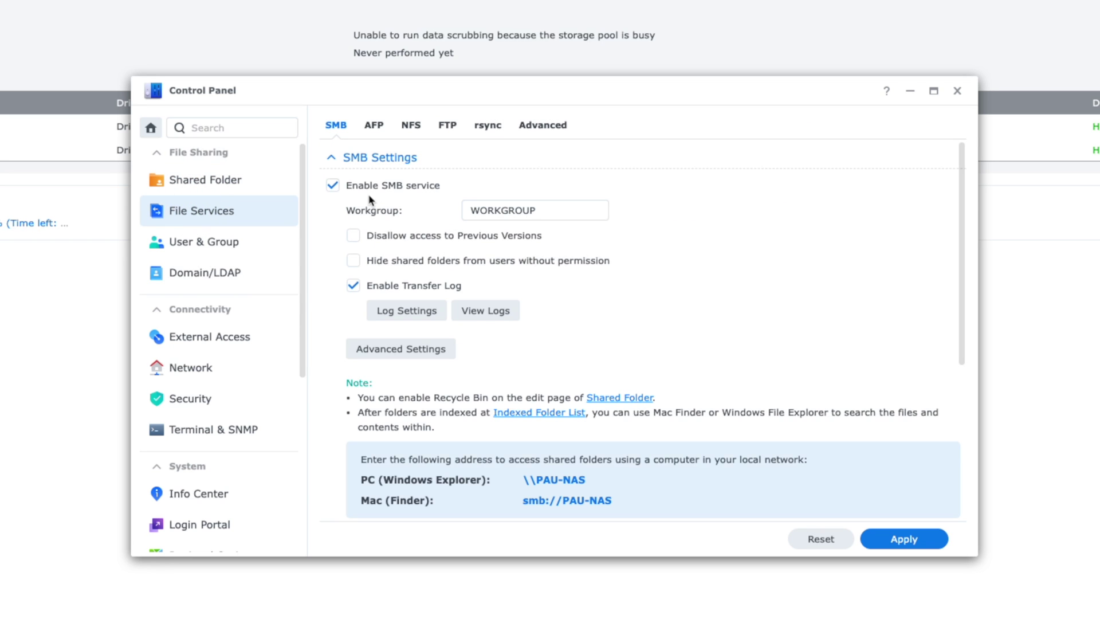
pyautogui.scroll(-4, 633, 364)
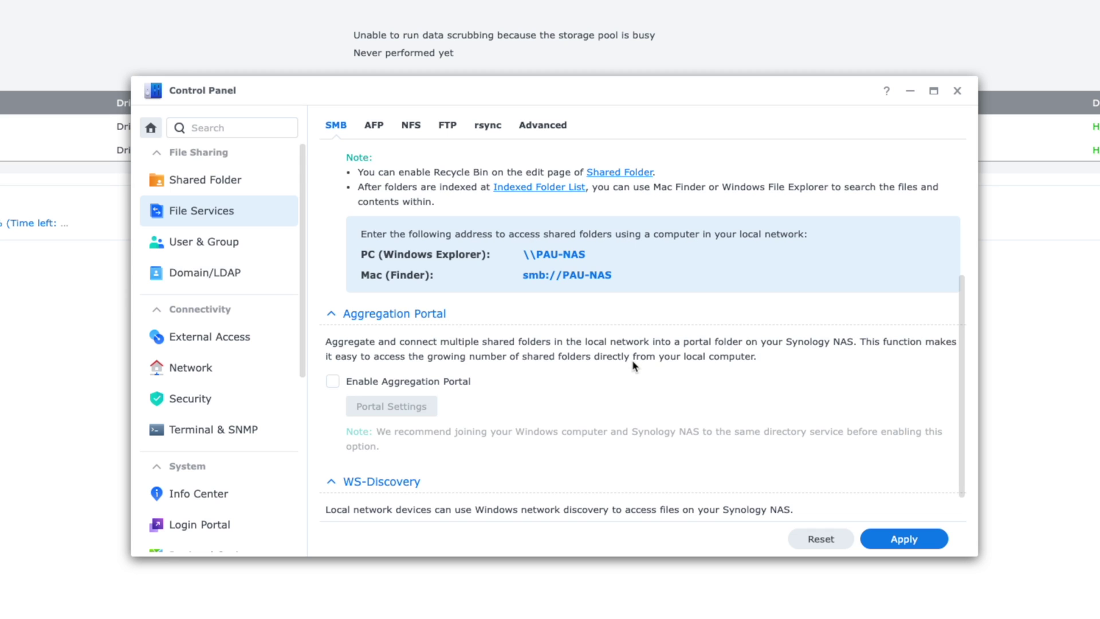
pyautogui.scroll(3, 632, 360)
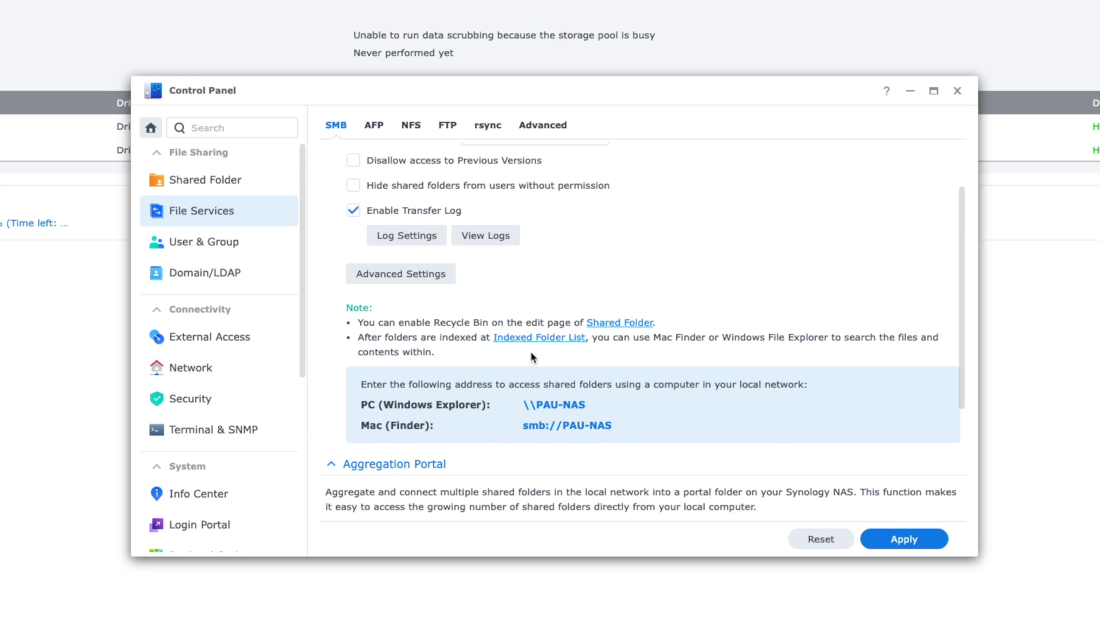
pyautogui.scroll(-3, 758, 460)
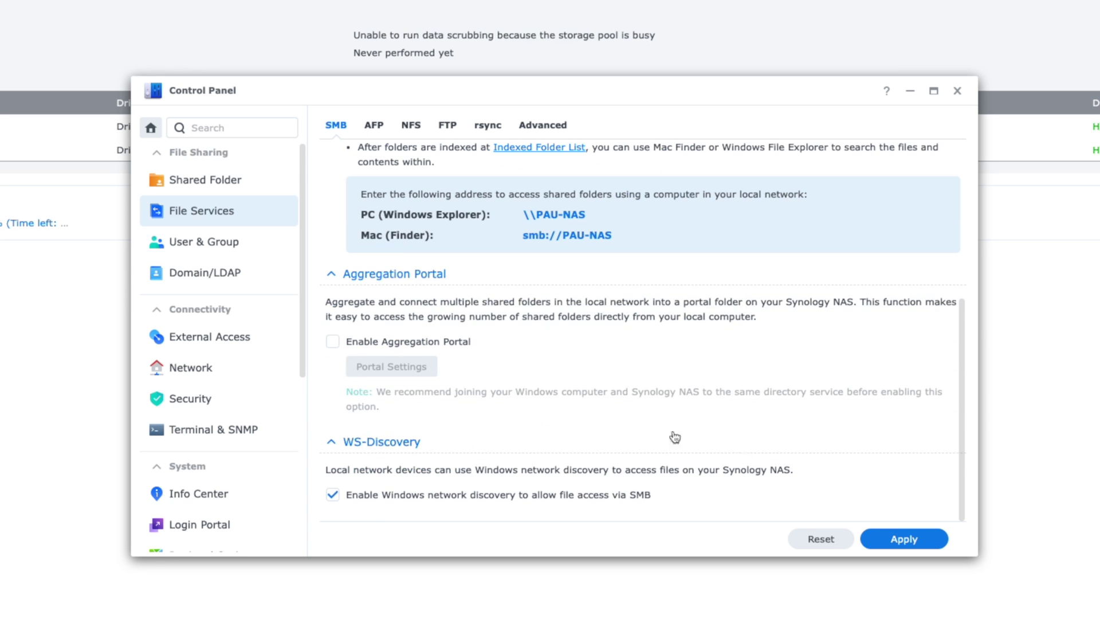
pyautogui.click(215, 243)
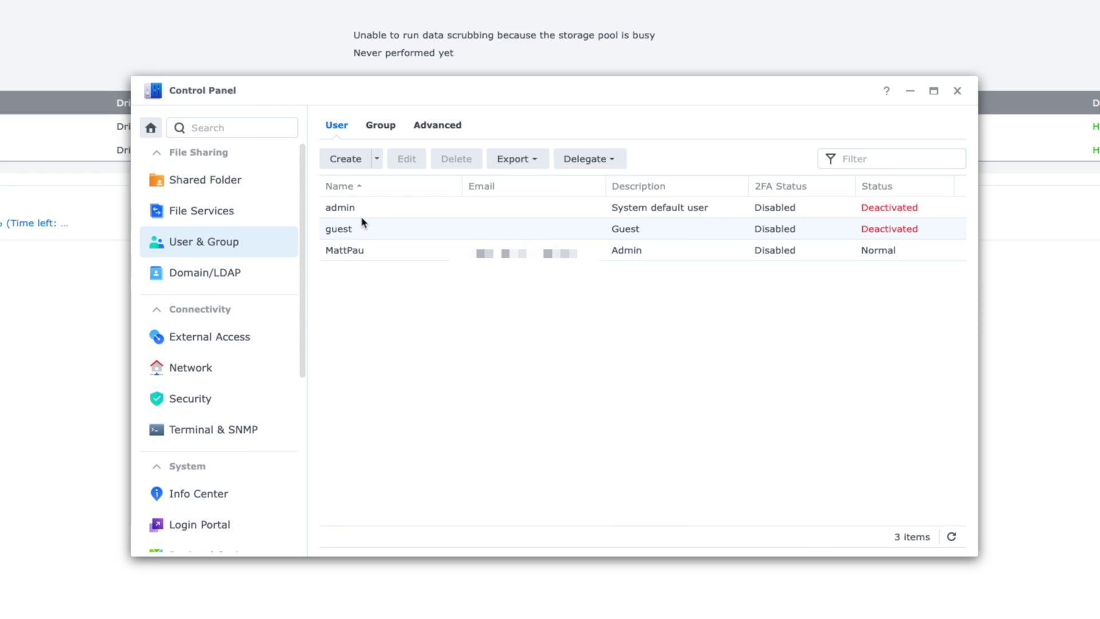
pyautogui.click(198, 256)
pyautogui.click(427, 125)
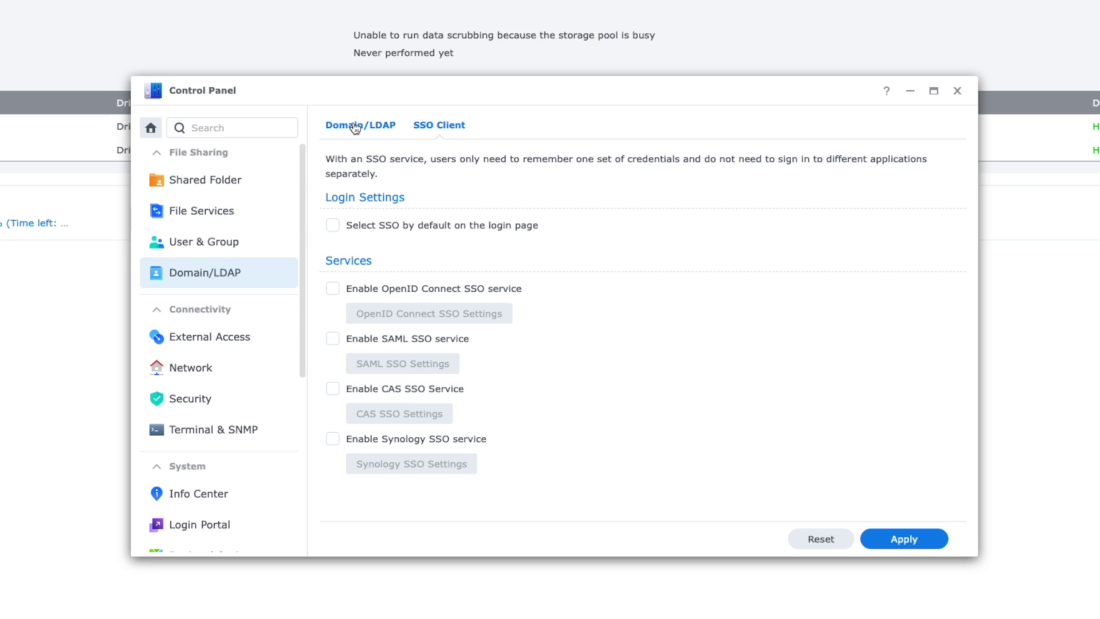
pyautogui.click(355, 126)
# Step: Apply QuickConnect Advanced Settings with the relay service and all access permissions left enabled
pyautogui.click(241, 342)
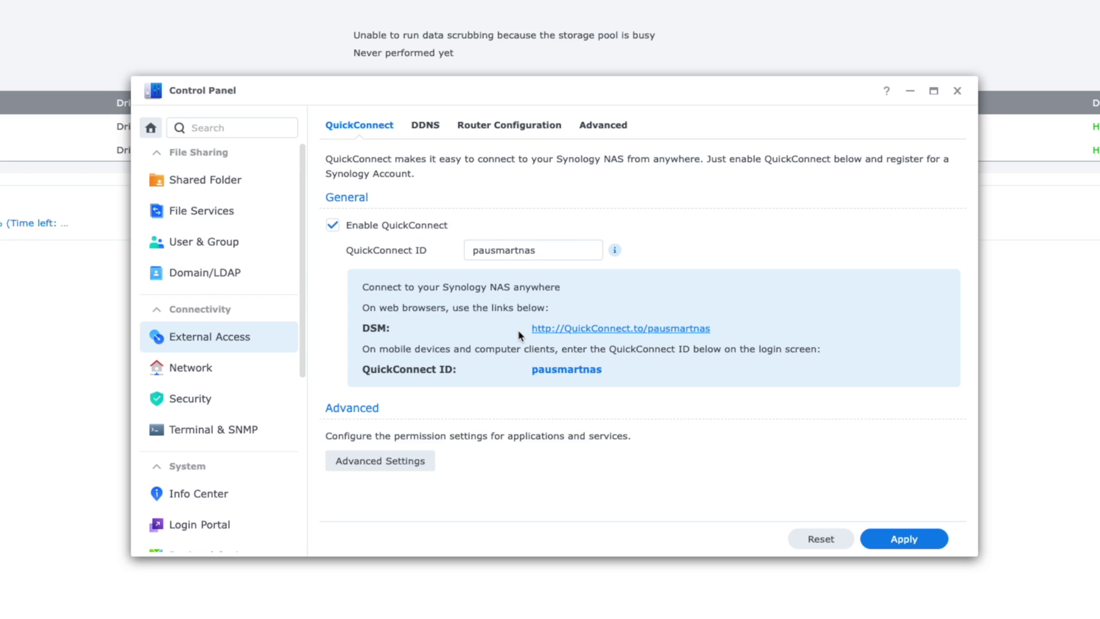
pyautogui.click(378, 461)
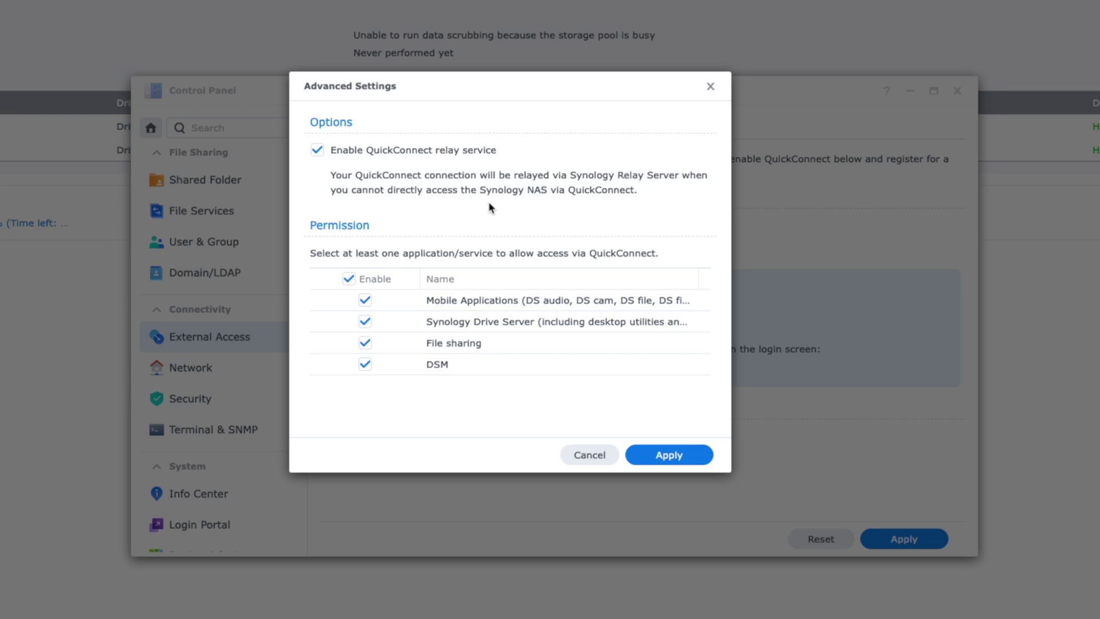
pyautogui.click(669, 455)
pyautogui.click(217, 375)
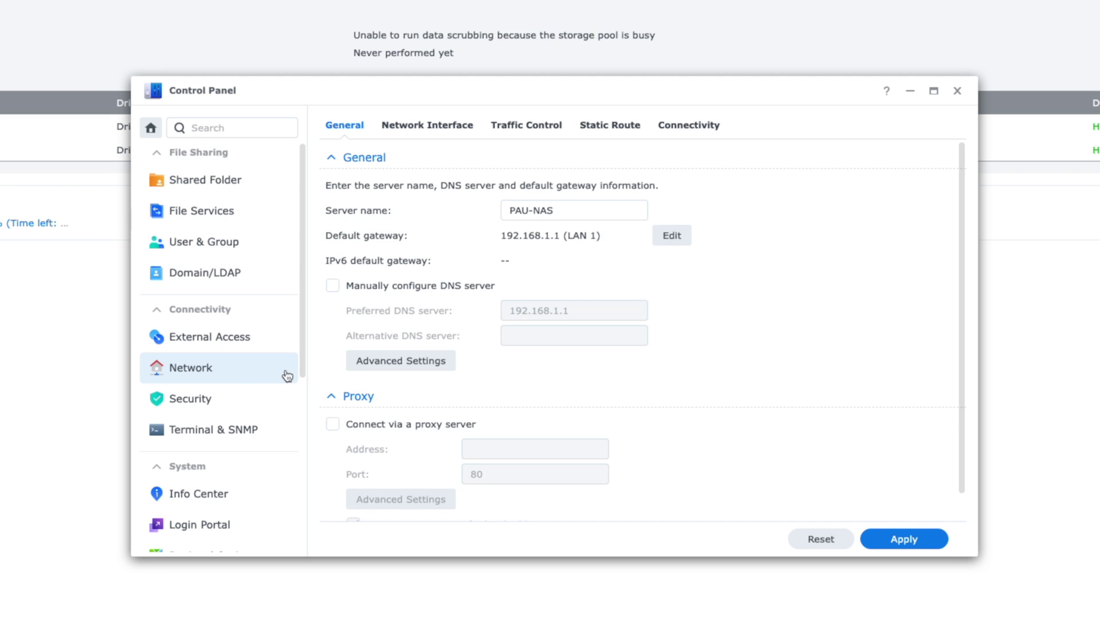
# Step: Review the network interfaces and the Security Account, Firewall, Protection, Certificate, Advanced and KMIP tabs
pyautogui.click(426, 125)
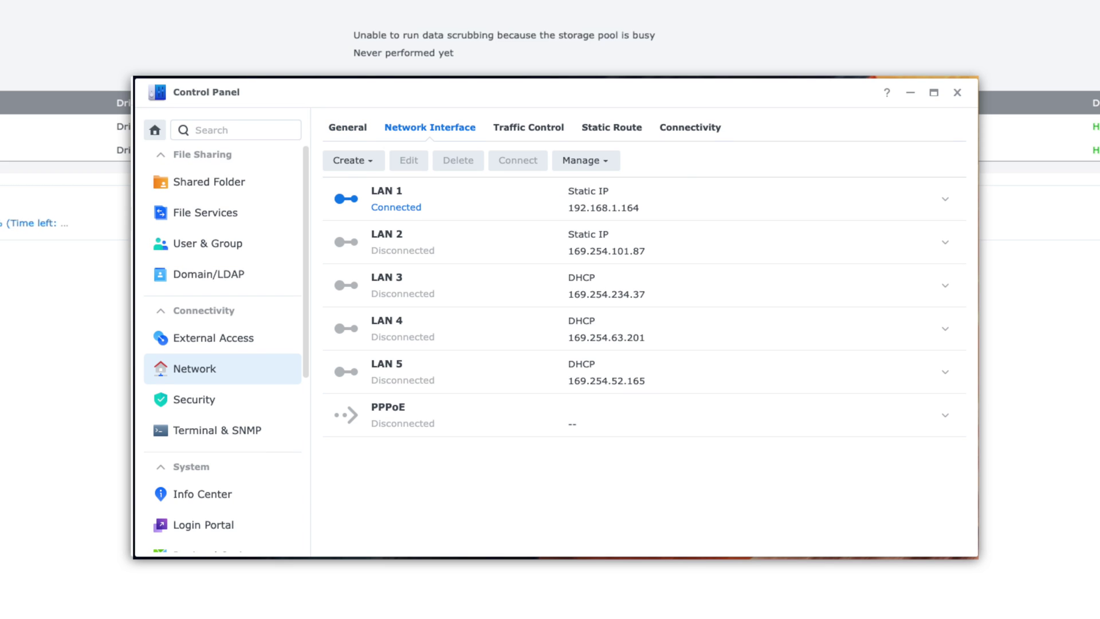
pyautogui.click(216, 399)
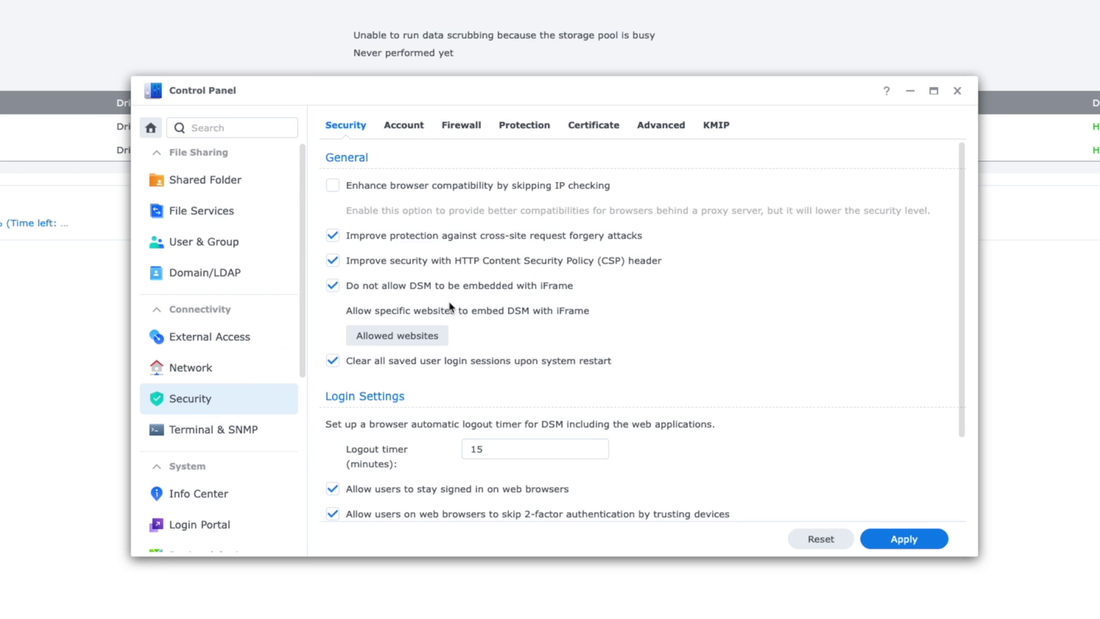
pyautogui.scroll(-3, 538, 321)
pyautogui.scroll(3, 541, 493)
pyautogui.click(409, 127)
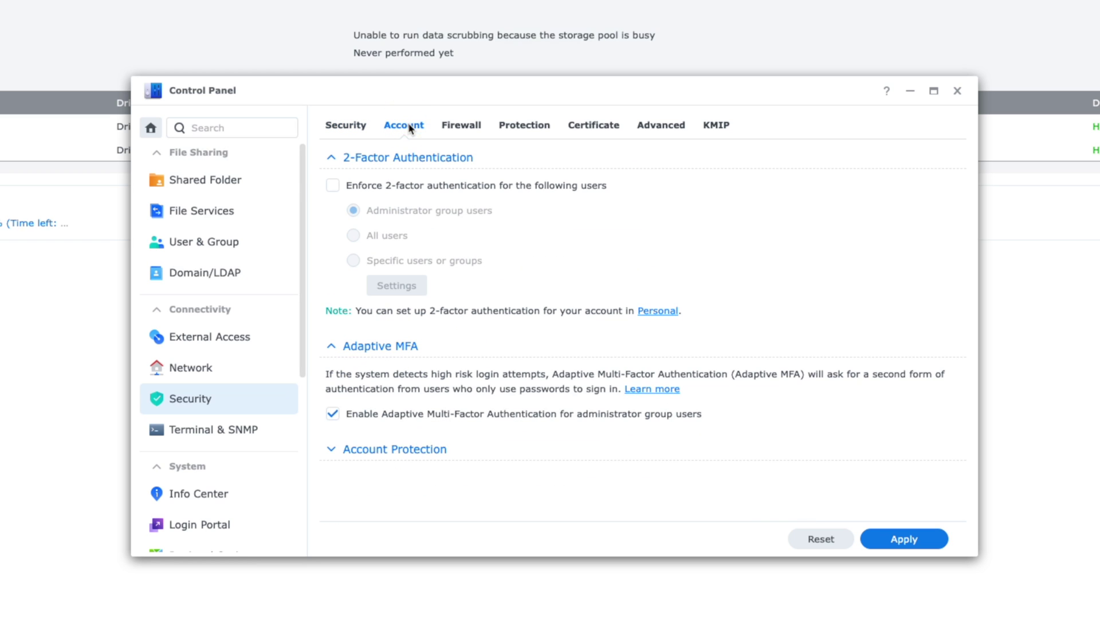
pyautogui.click(460, 127)
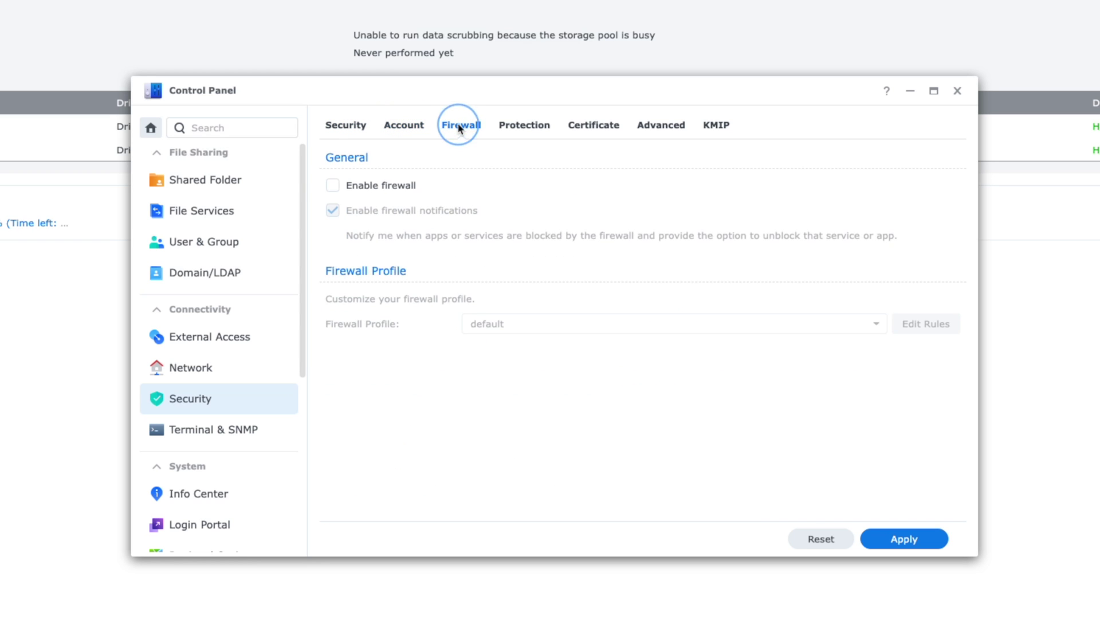
pyautogui.click(523, 126)
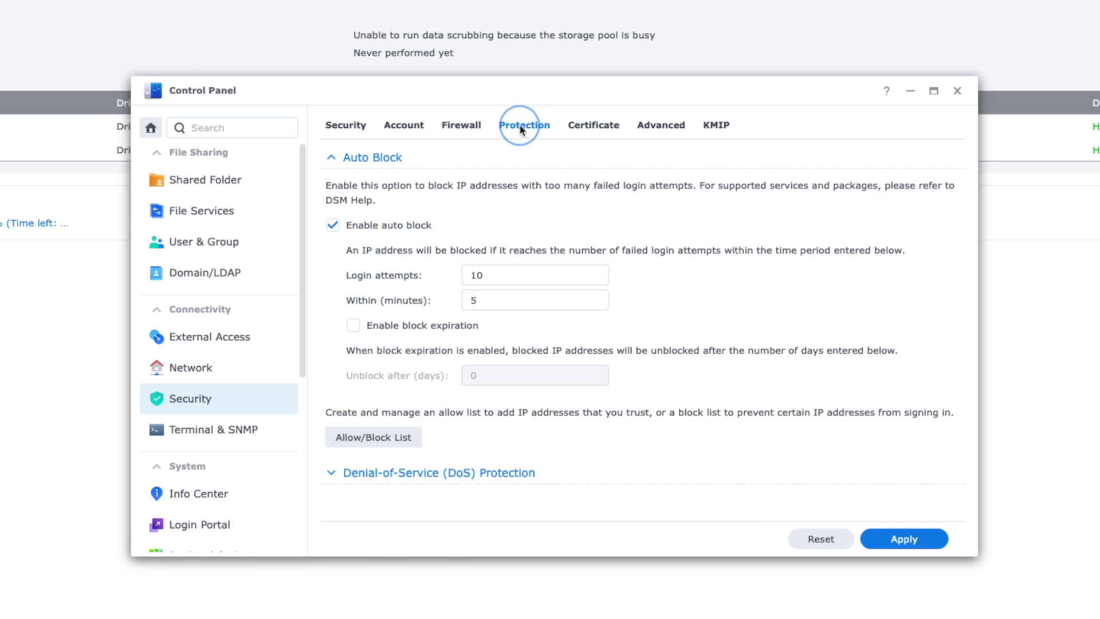
pyautogui.click(596, 129)
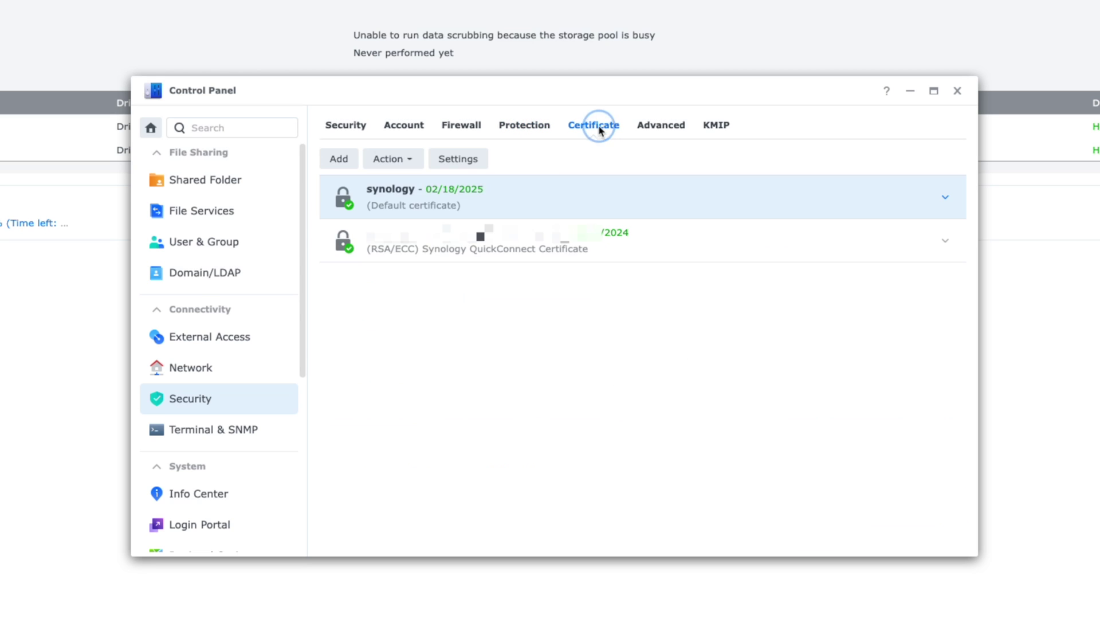
pyautogui.click(671, 132)
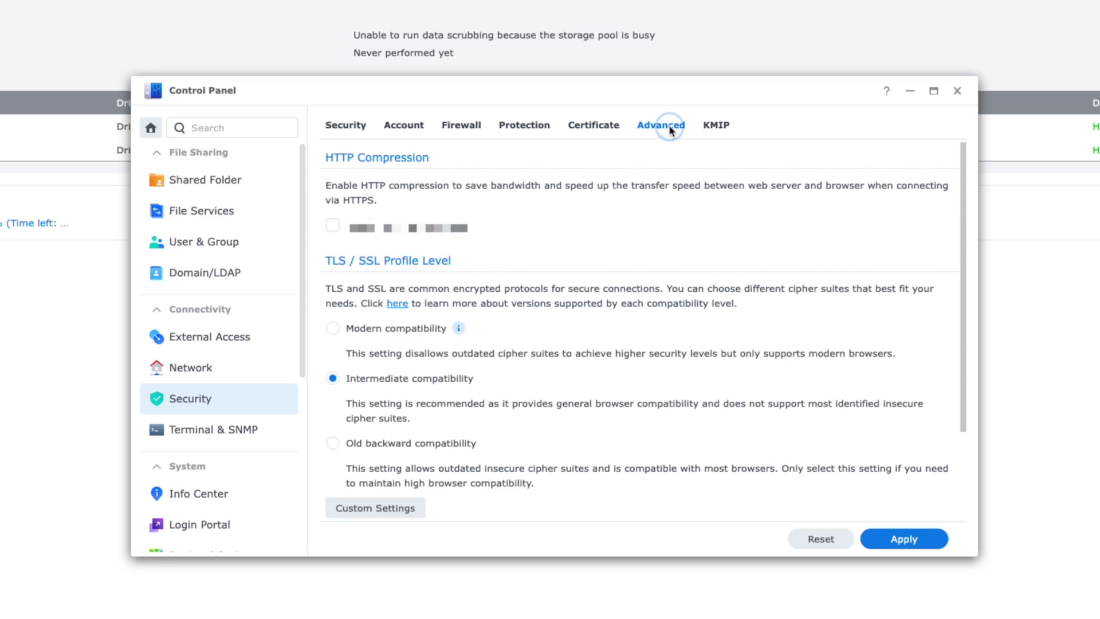
pyautogui.click(713, 131)
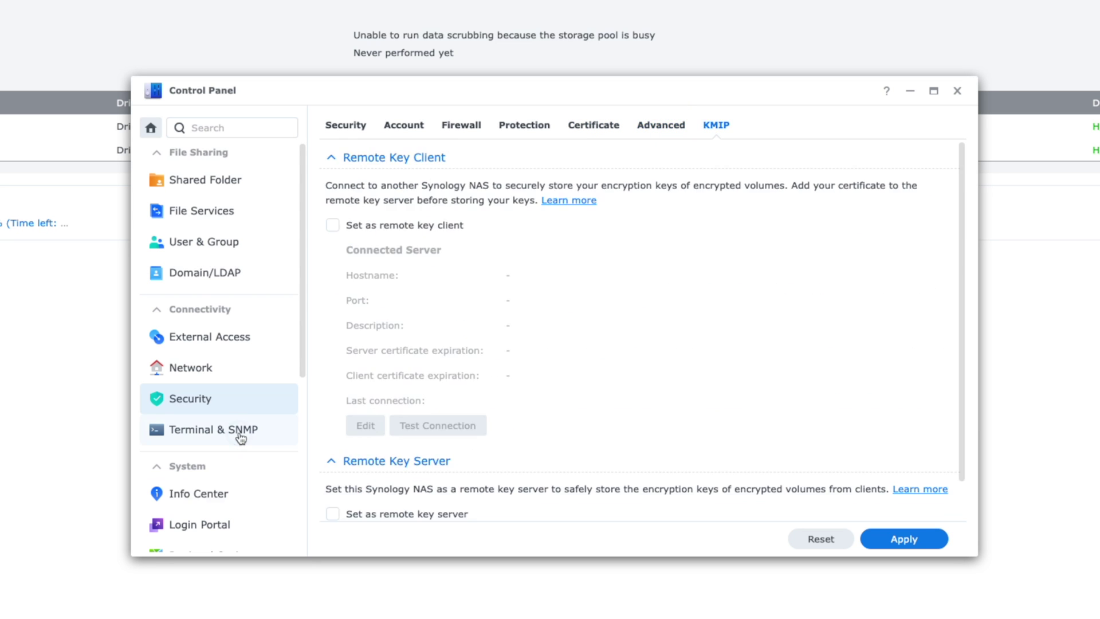
pyautogui.click(244, 432)
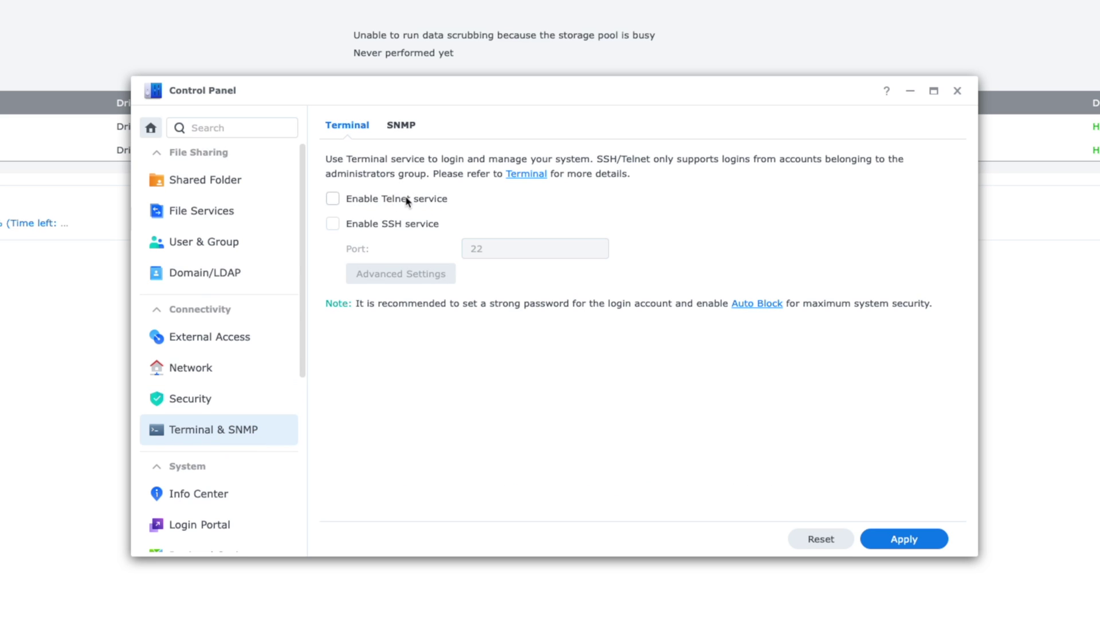
# Step: Look through the Info Center overview and the Login Portal settings
pyautogui.click(205, 497)
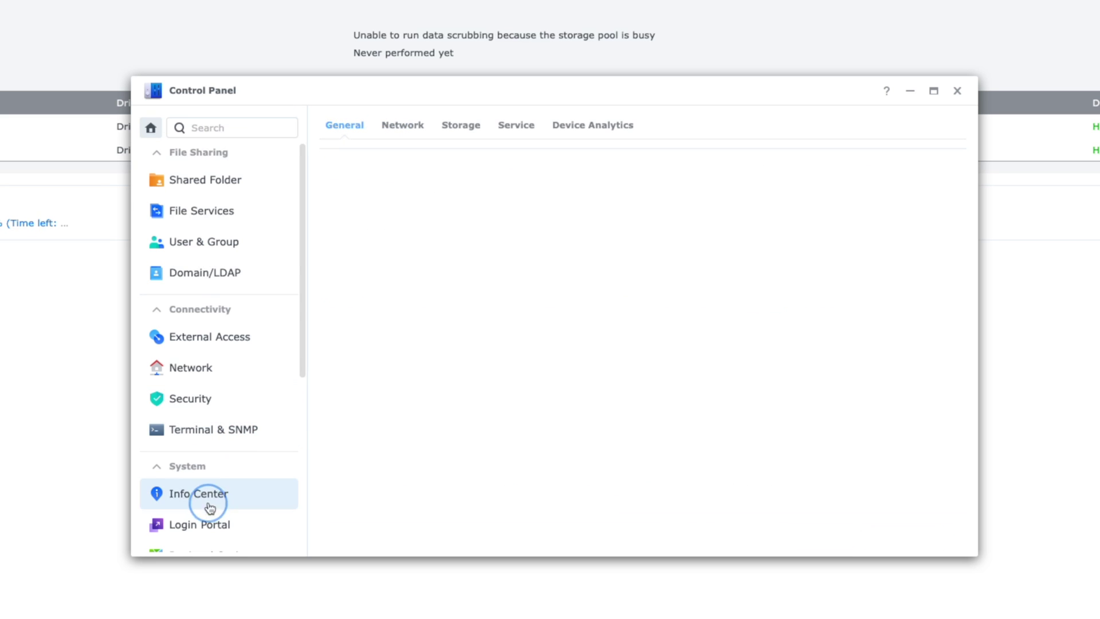
pyautogui.scroll(-1, 418, 484)
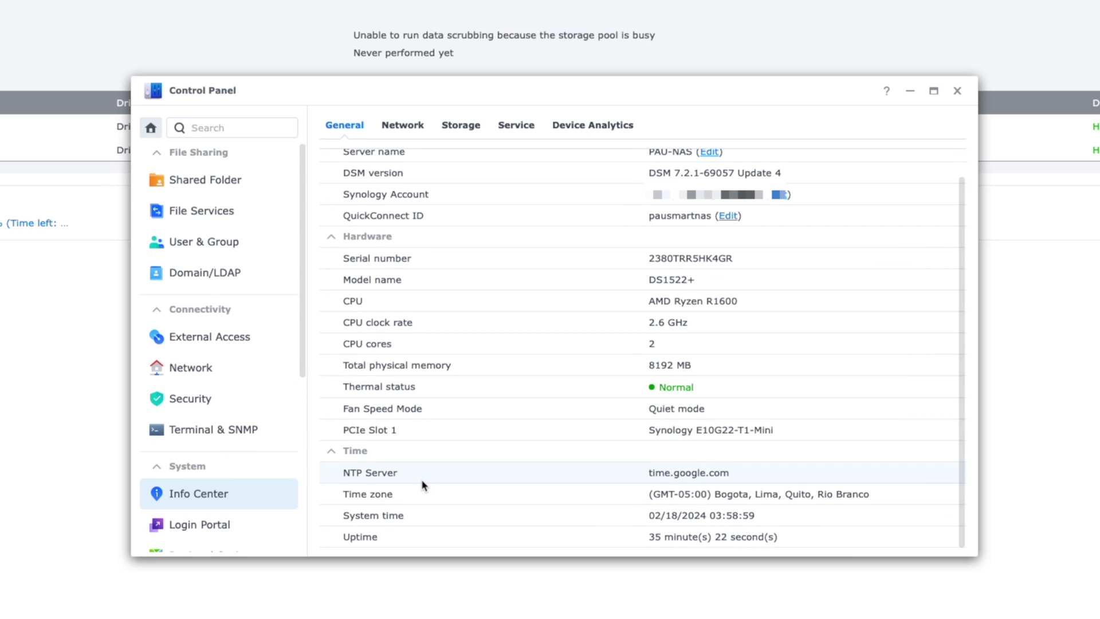
pyautogui.scroll(1, 421, 479)
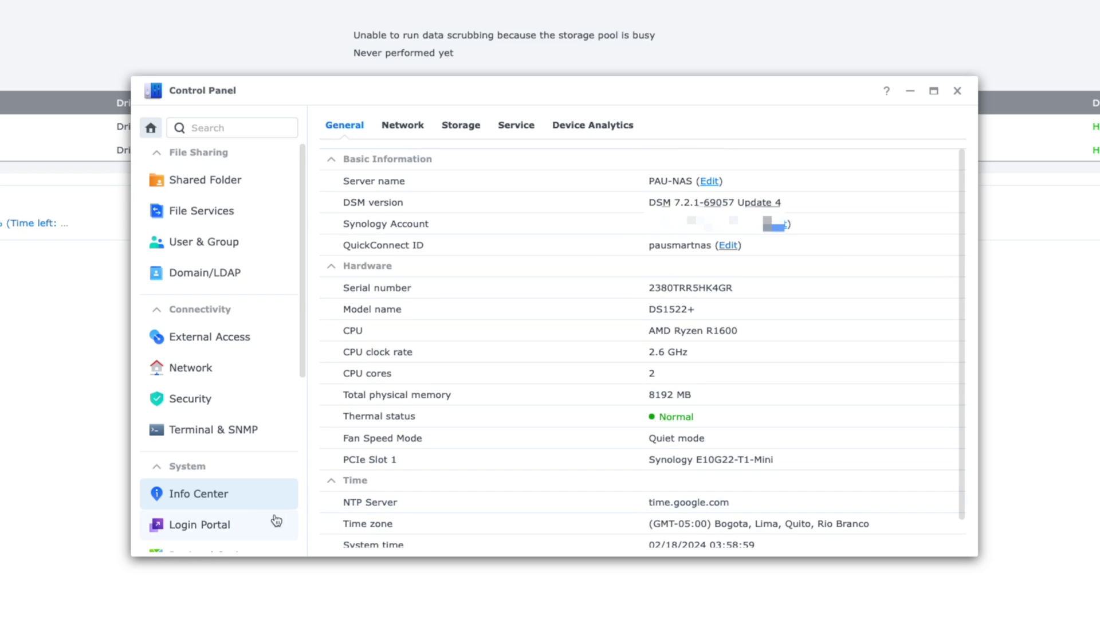
pyautogui.click(222, 524)
pyautogui.scroll(-1, 413, 499)
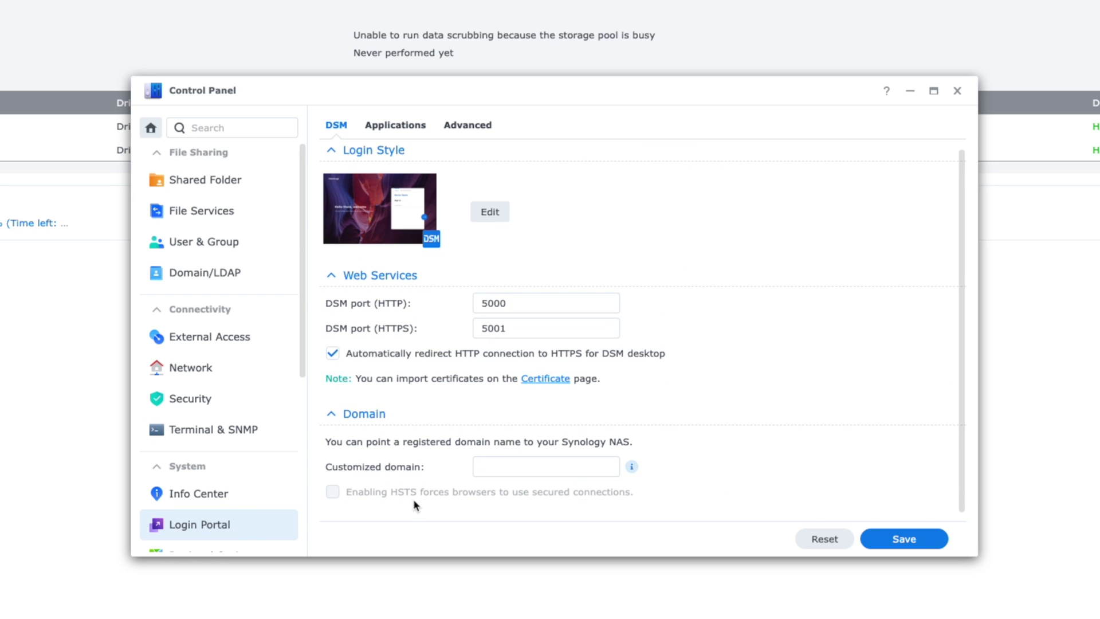
pyautogui.moveTo(631, 466)
pyautogui.scroll(-1, 209, 518)
# Step: Check the Regional Options time and date settings and the Notification settings
pyautogui.click(221, 483)
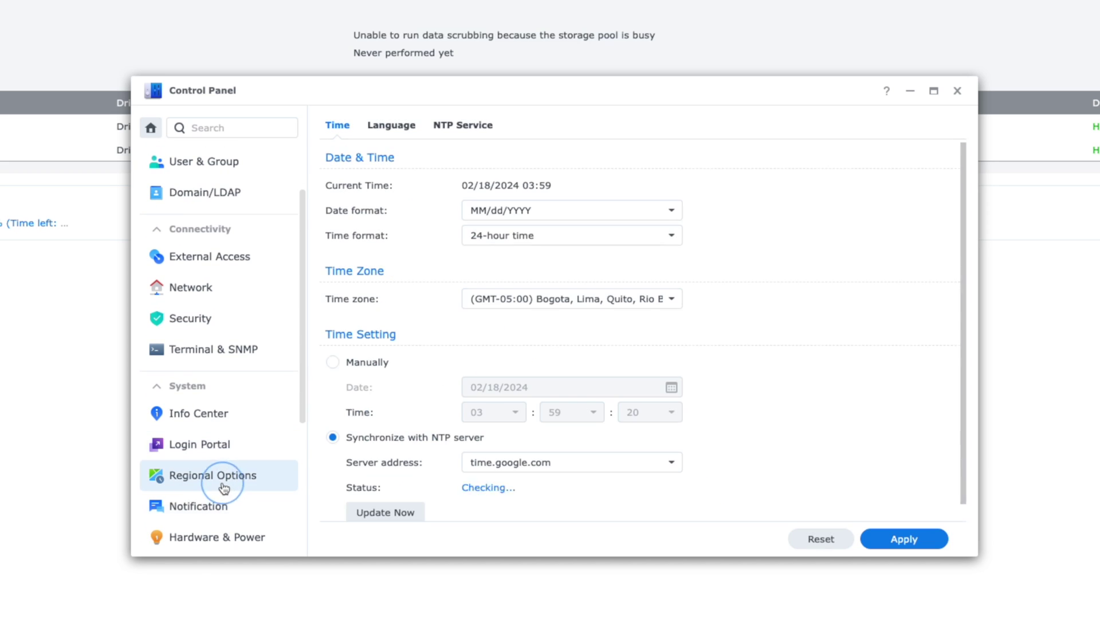
pyautogui.scroll(-1, 417, 473)
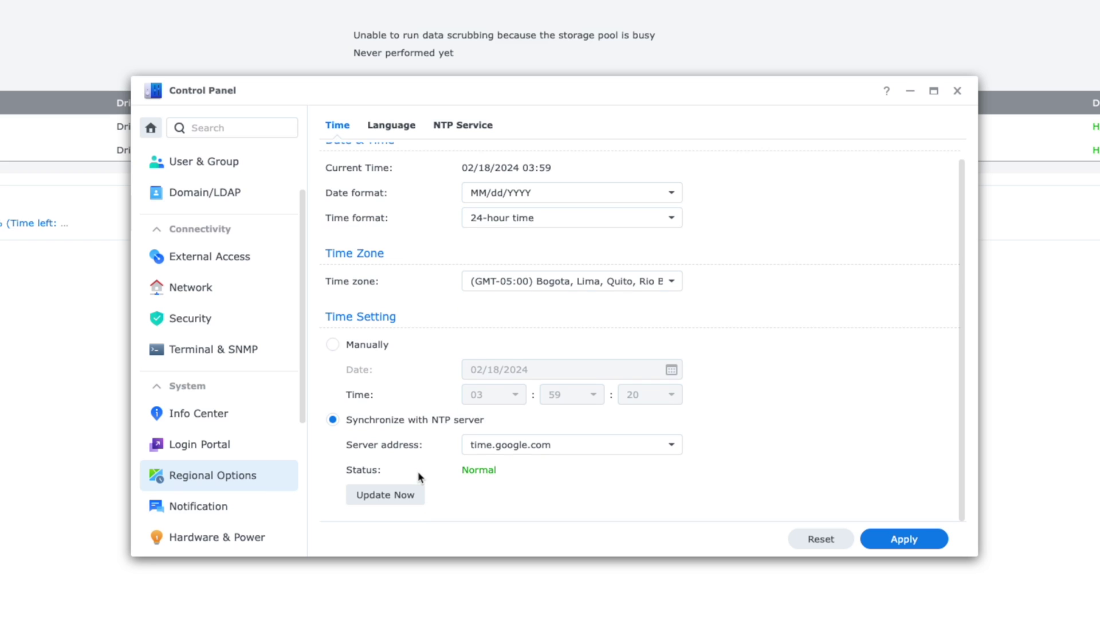
pyautogui.scroll(1, 418, 471)
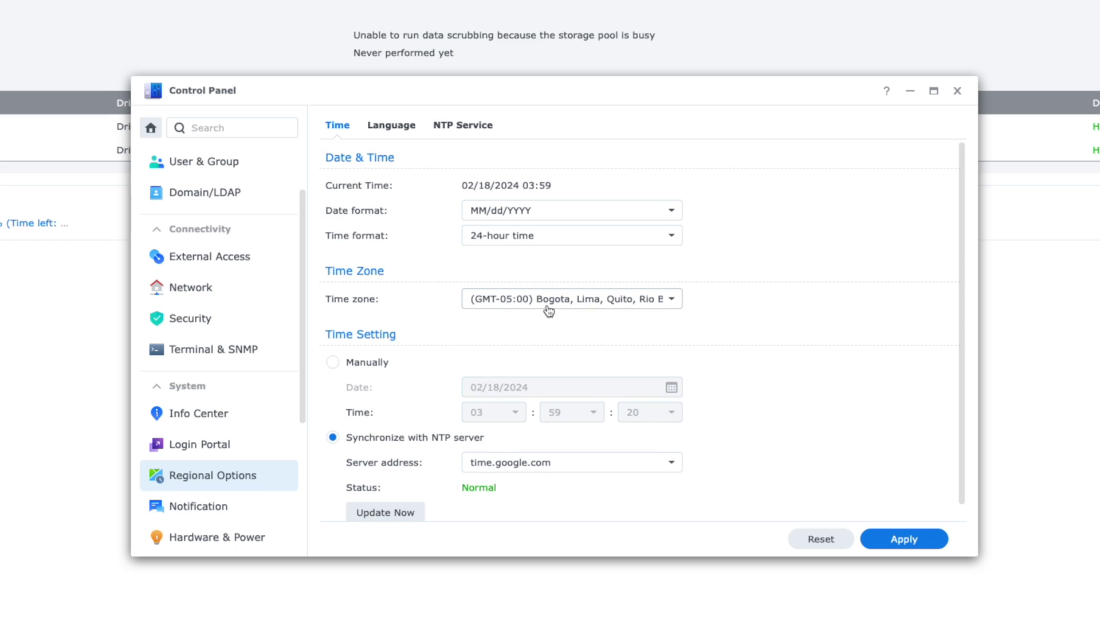
pyautogui.click(195, 511)
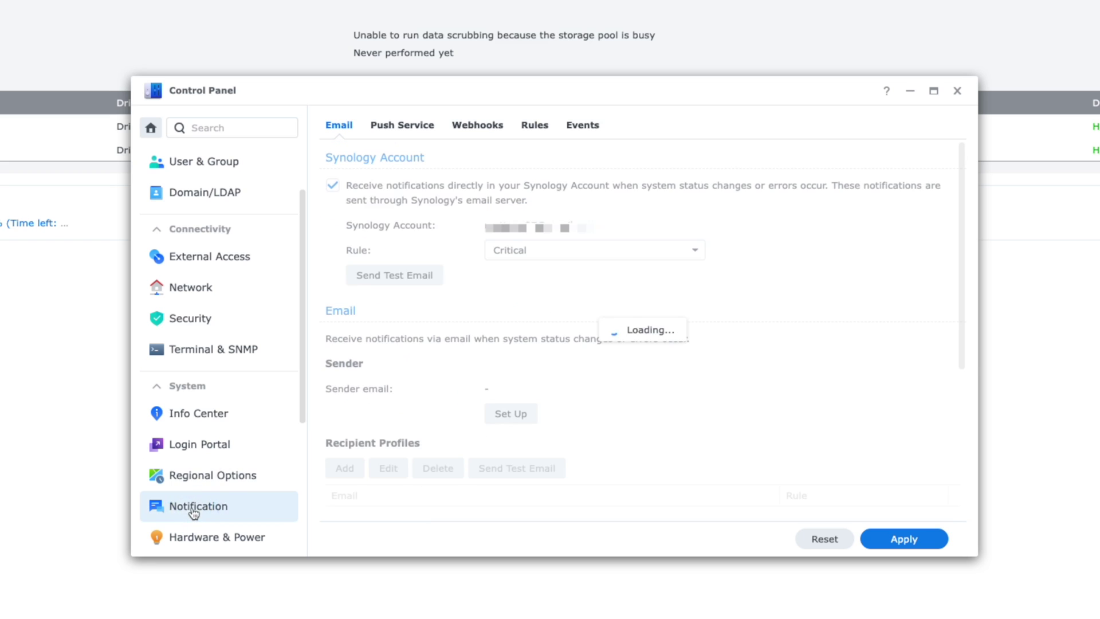
pyautogui.click(179, 538)
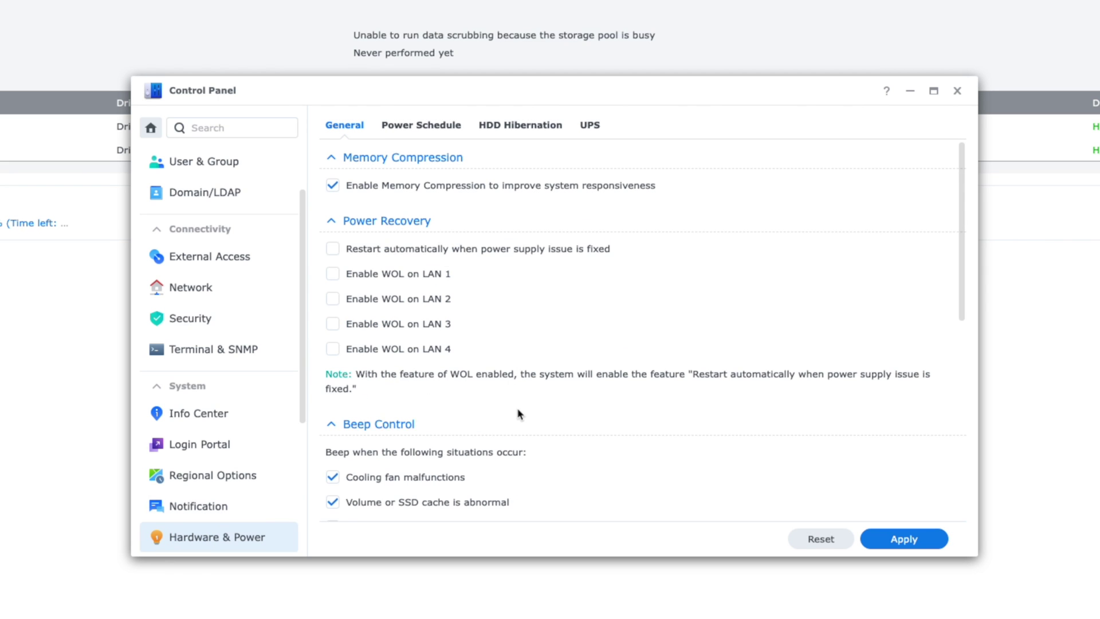
# Step: Browse the Power Schedule, HDD Hibernation and UPS tabs, and the External Devices Printer tab
pyautogui.scroll(-5, 518, 414)
pyautogui.click(441, 124)
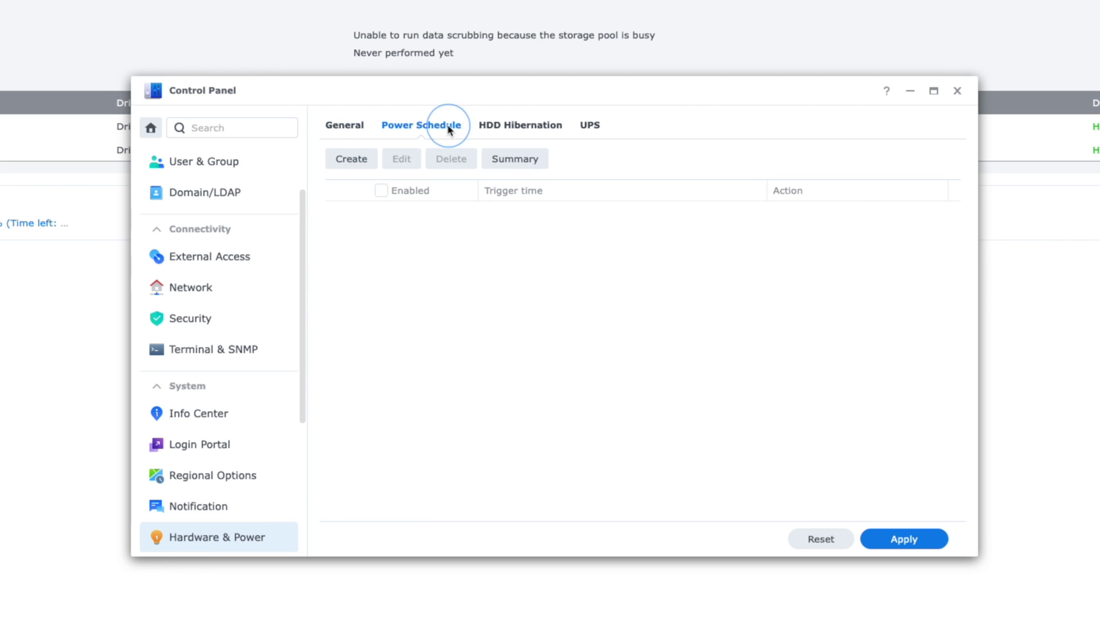
pyautogui.click(545, 124)
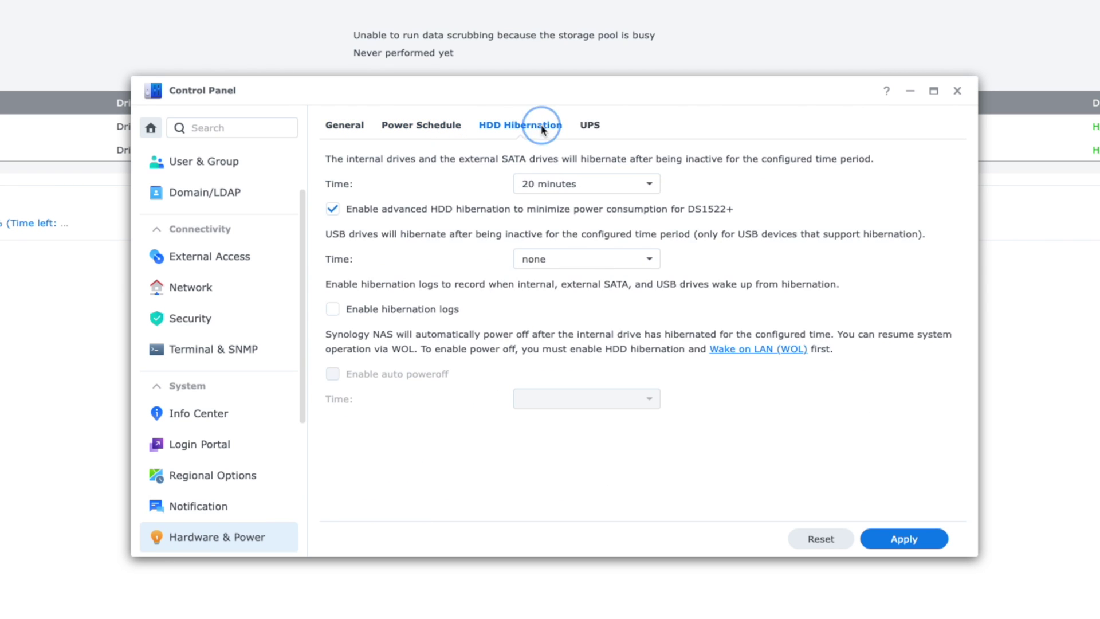
pyautogui.click(603, 123)
pyautogui.scroll(-3, 245, 401)
pyautogui.click(247, 406)
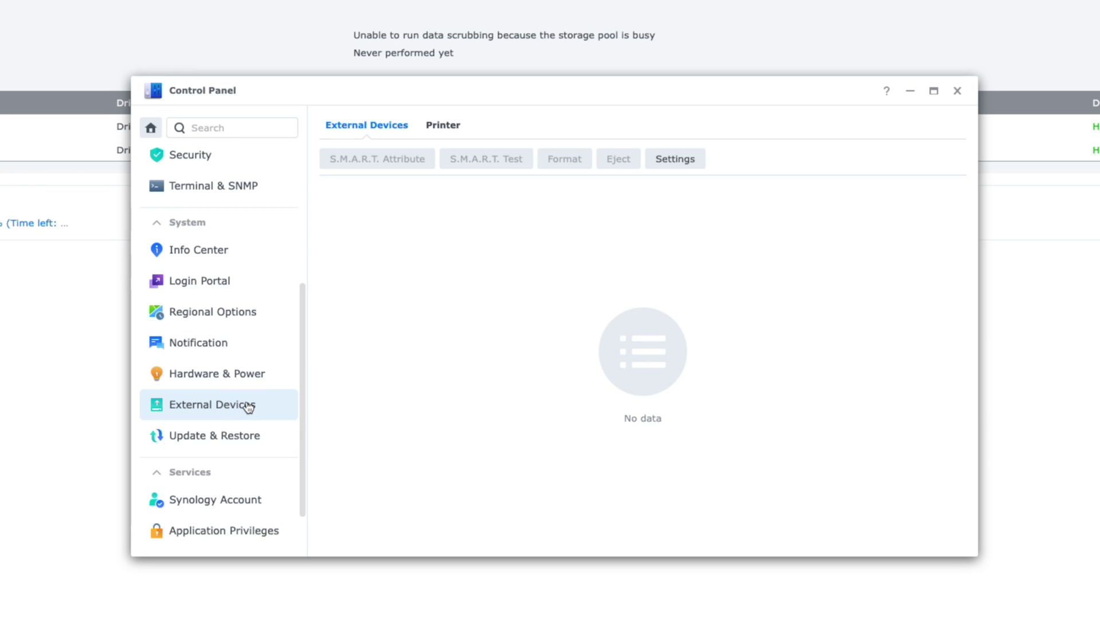
pyautogui.click(447, 126)
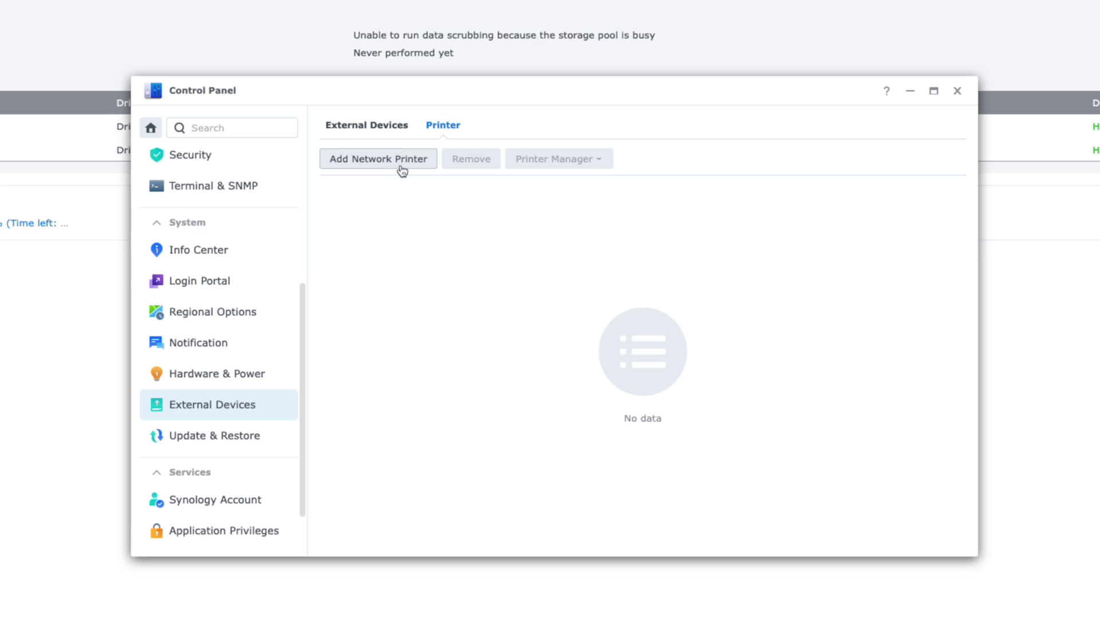
pyautogui.click(242, 444)
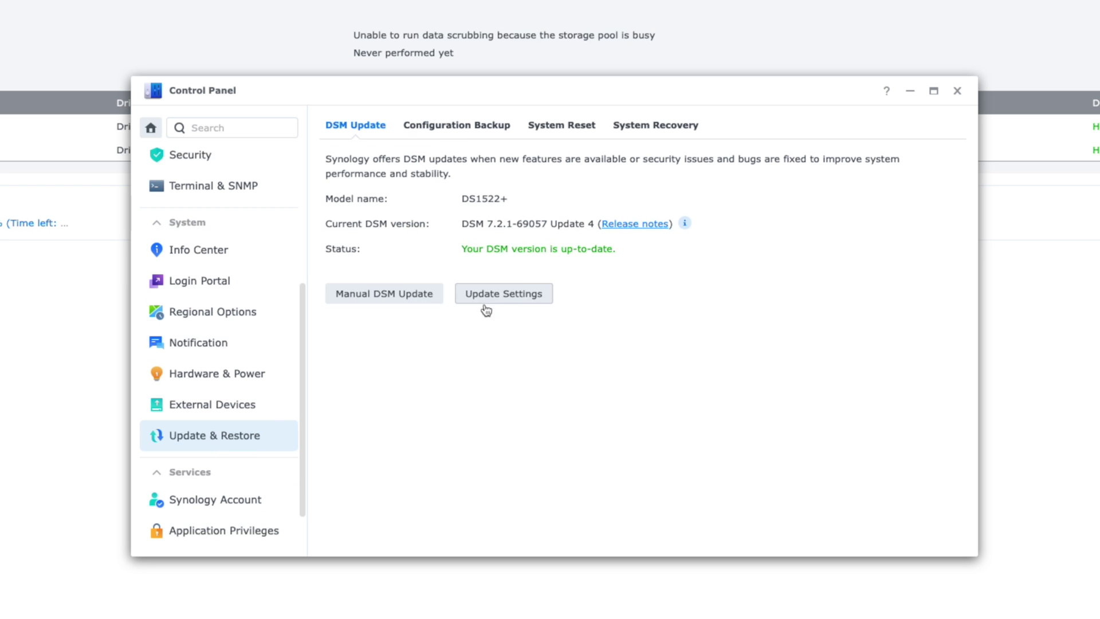
# Step: Review the Configuration Backup, System Reset and System Recovery tabs, then the Synology Account page
pyautogui.click(455, 129)
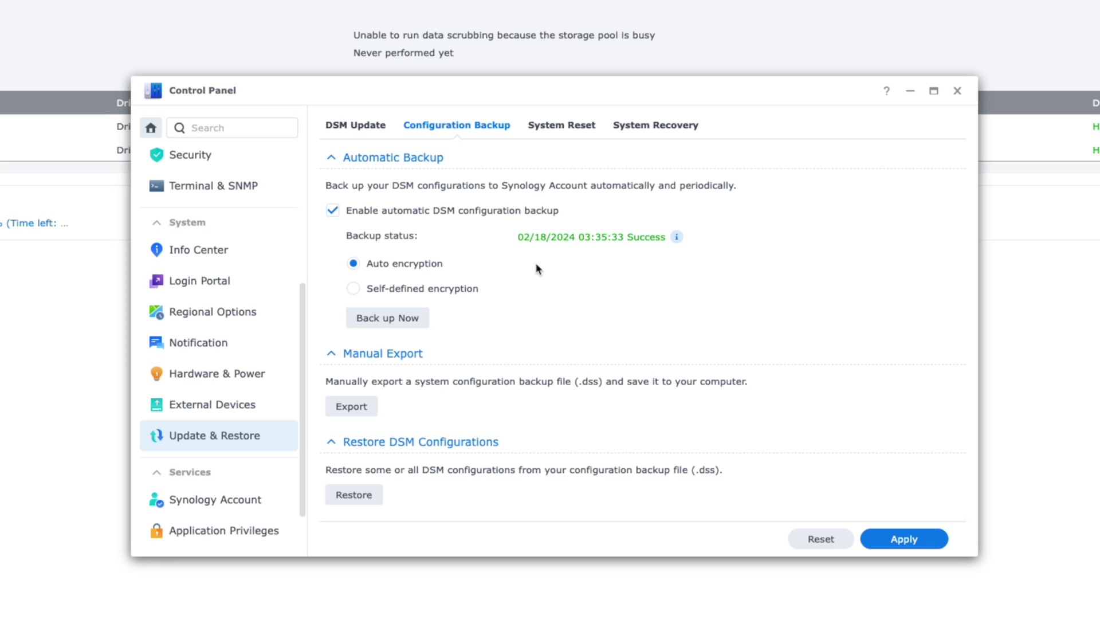
pyautogui.click(562, 125)
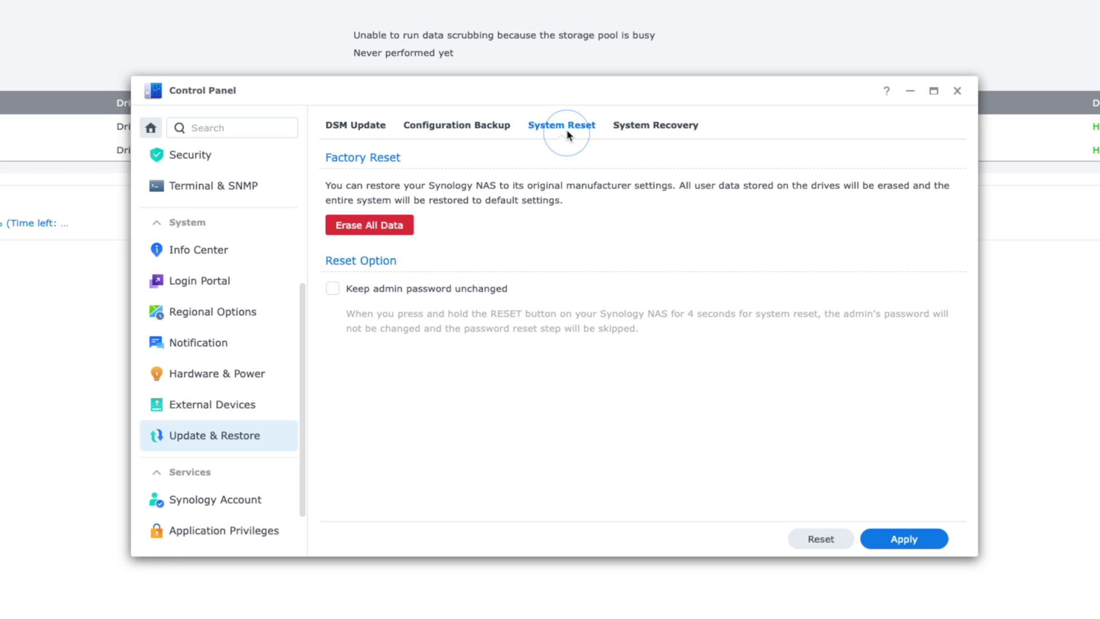
pyautogui.click(652, 125)
pyautogui.scroll(-1, 260, 504)
pyautogui.click(255, 473)
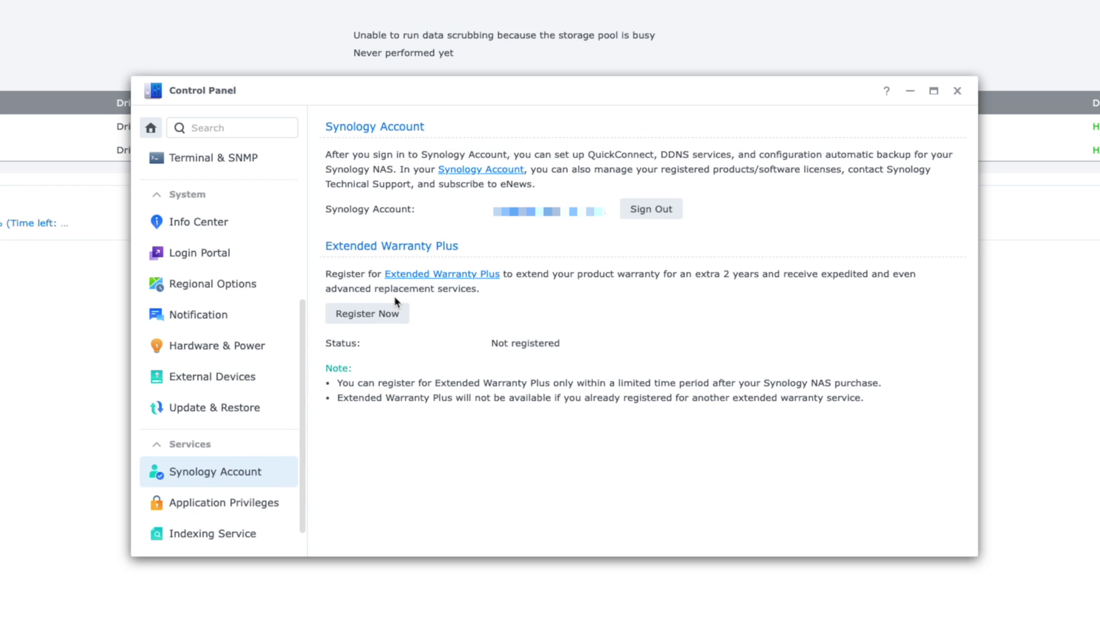
pyautogui.click(221, 508)
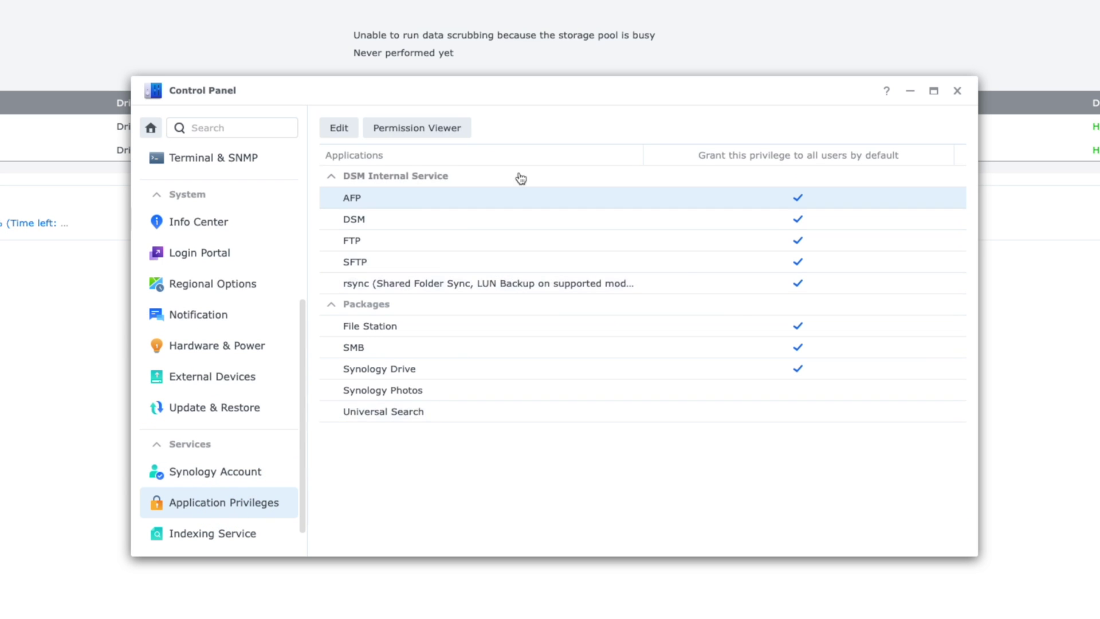
# Step: Look over Indexing Service and the empty Task Scheduler, then close Control Panel
pyautogui.click(221, 534)
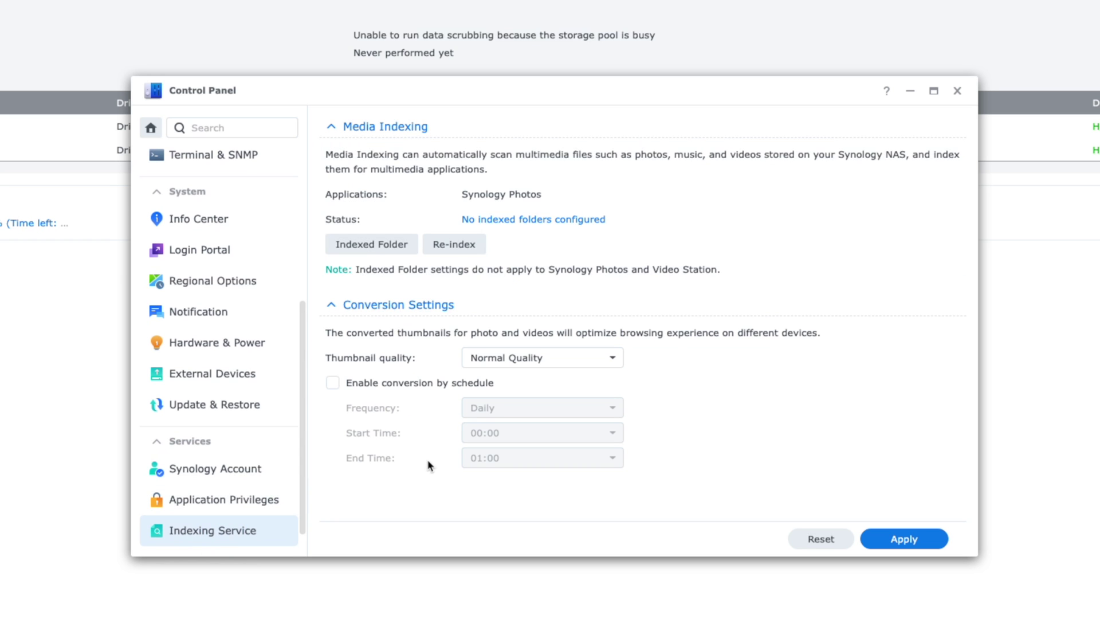
pyautogui.scroll(-1, 282, 501)
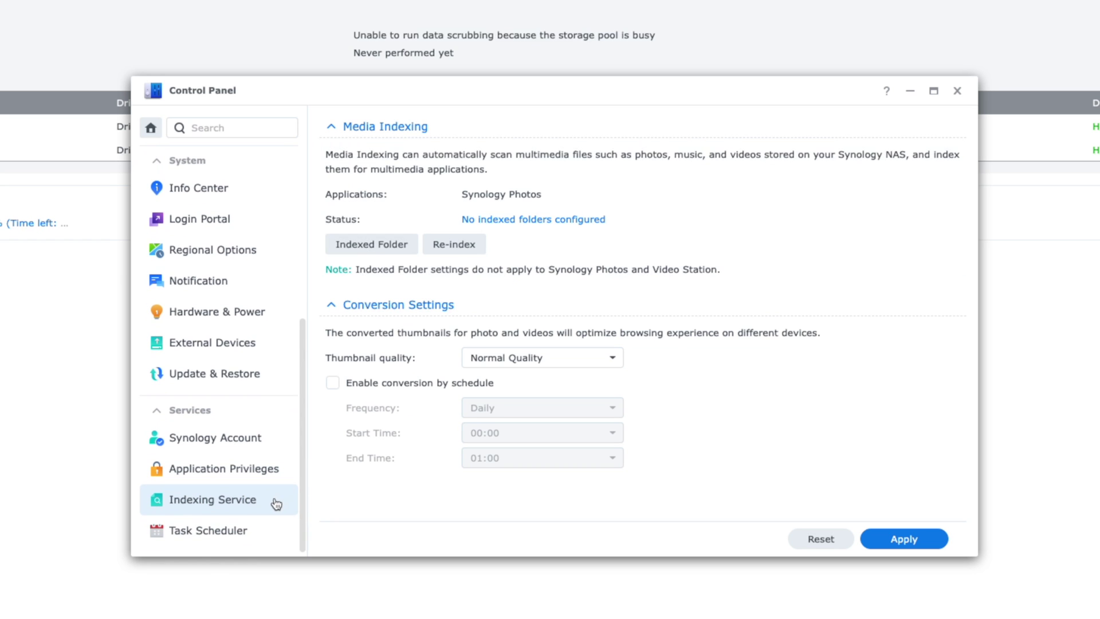
pyautogui.click(208, 535)
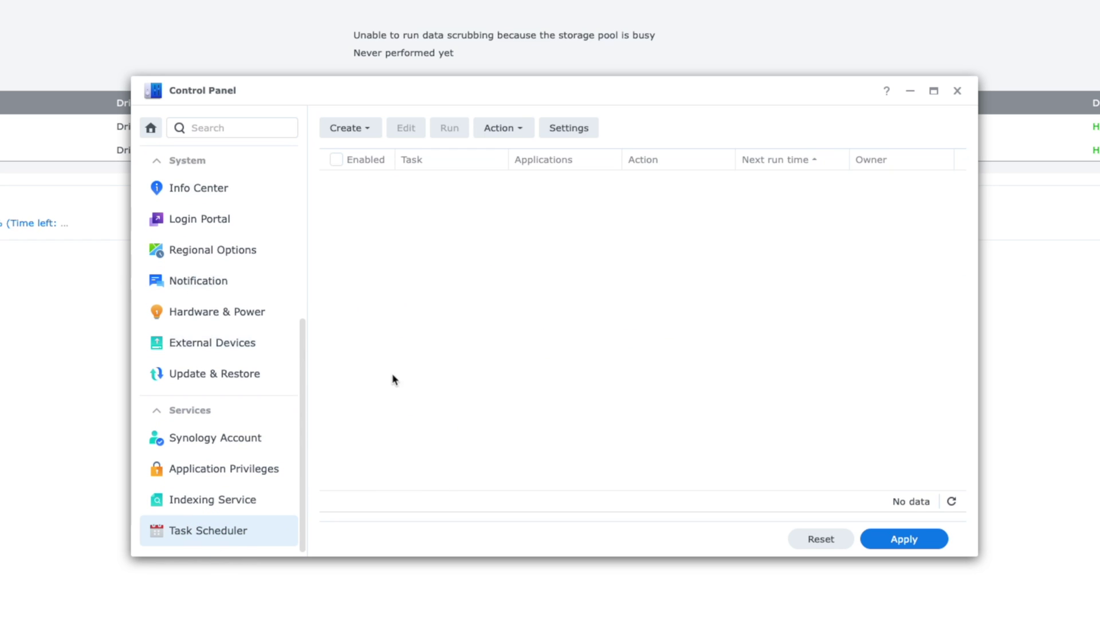
pyautogui.click(956, 90)
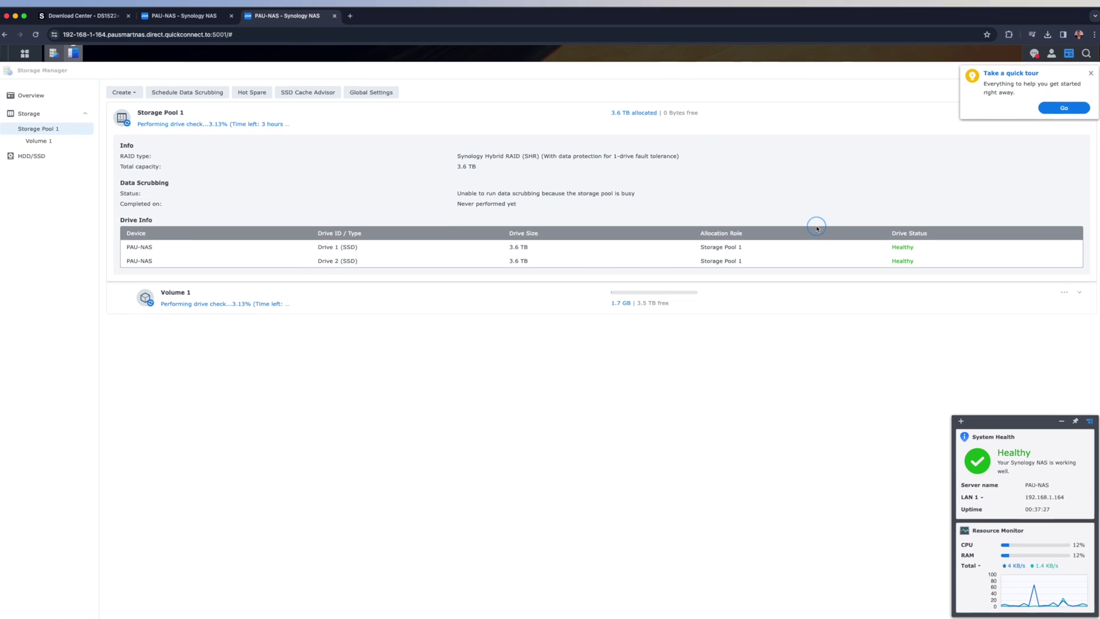
# Step: Show the HDD/SSD list and check the 745.2 GB M.2 Drive 1 is Healthy
pyautogui.click(143, 248)
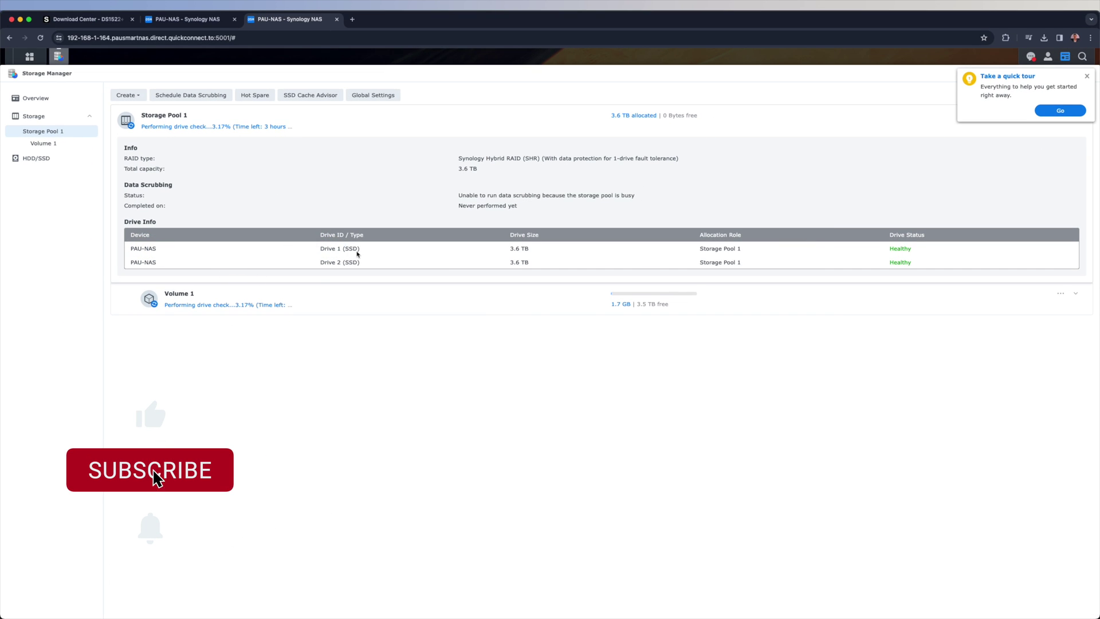
pyautogui.click(37, 161)
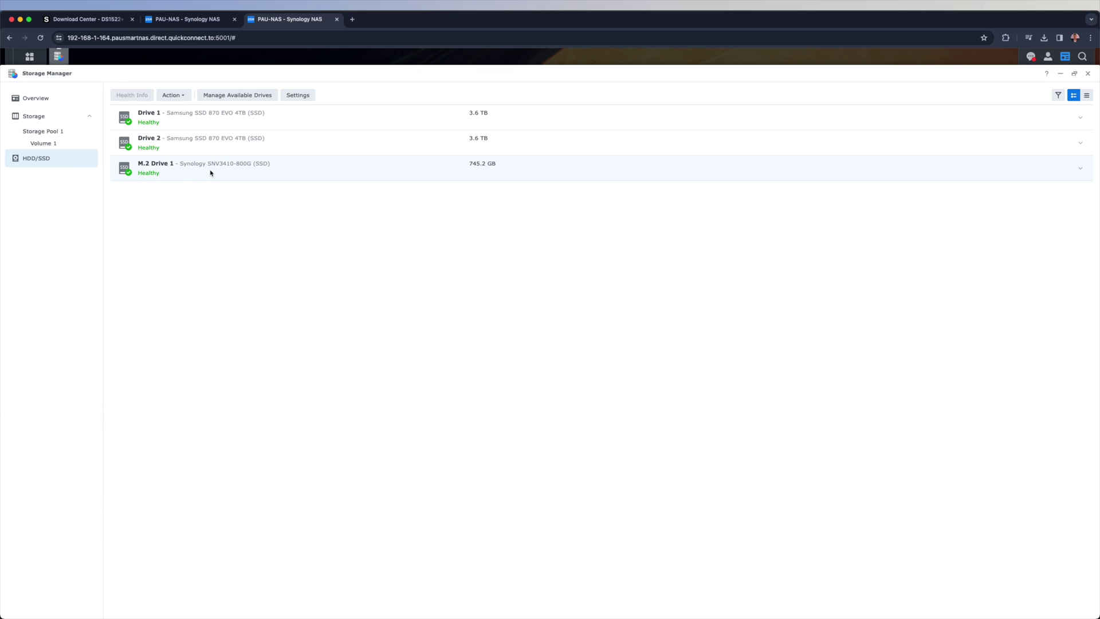
pyautogui.click(211, 173)
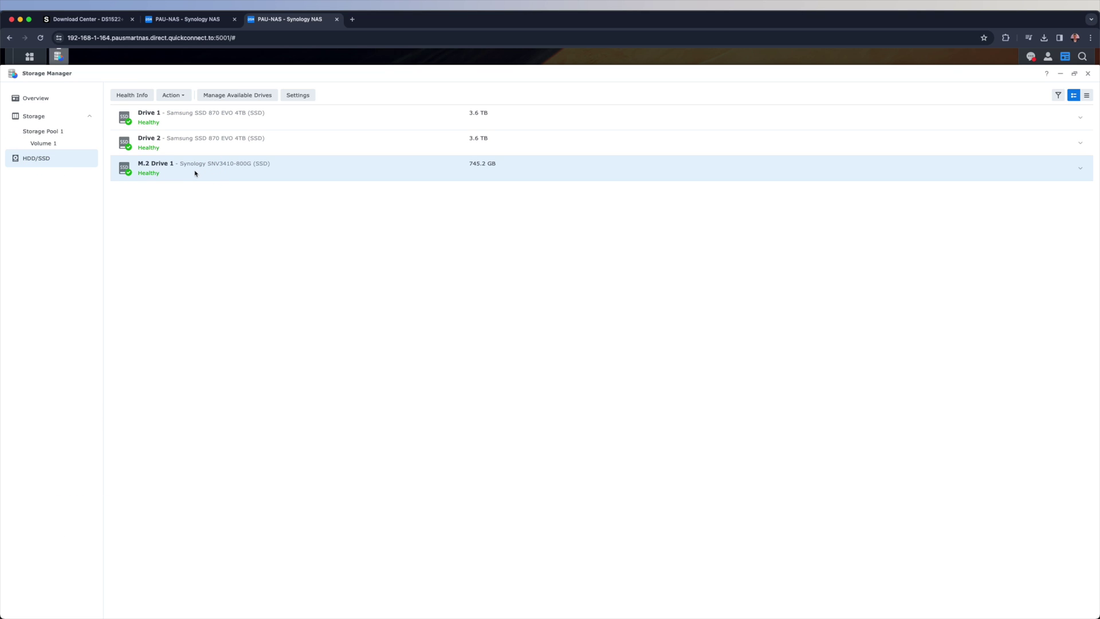
pyautogui.rightClick(196, 172)
pyautogui.click(181, 172)
pyautogui.click(49, 133)
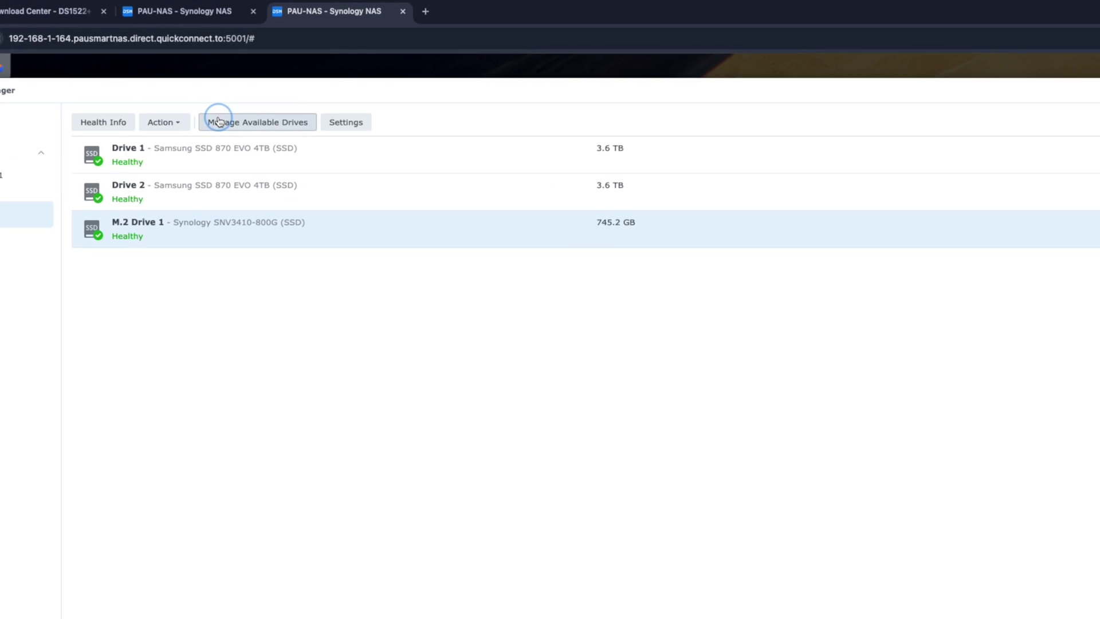
# Step: Start an SSD cache from the M.2 drive with Volume 1 as the target
pyautogui.click(211, 95)
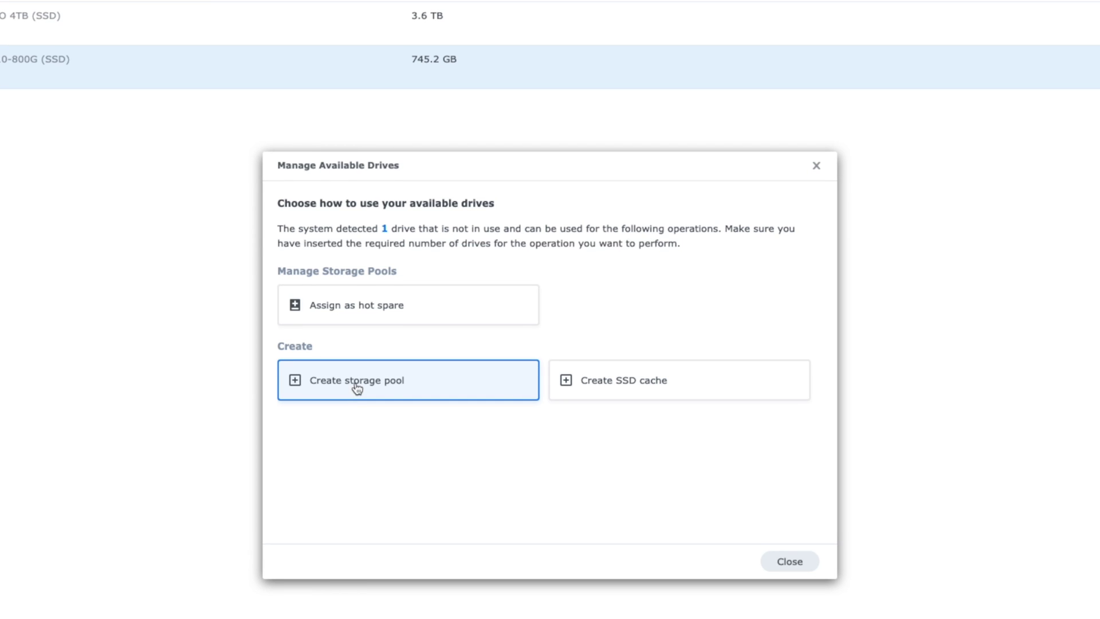
pyautogui.click(576, 385)
pyautogui.click(508, 324)
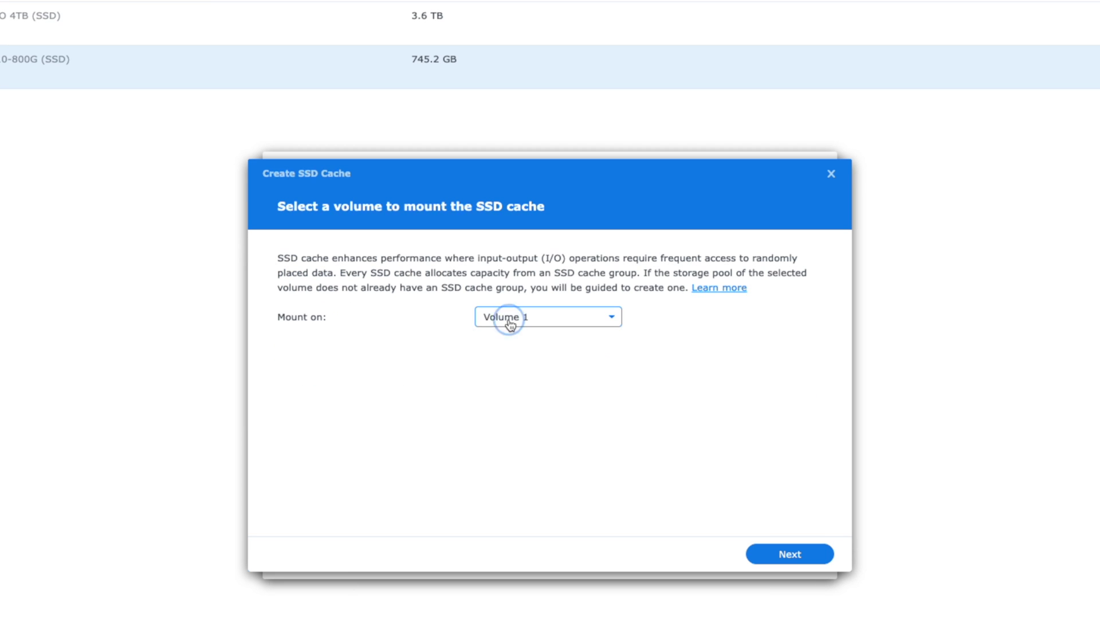
pyautogui.click(505, 322)
pyautogui.click(800, 555)
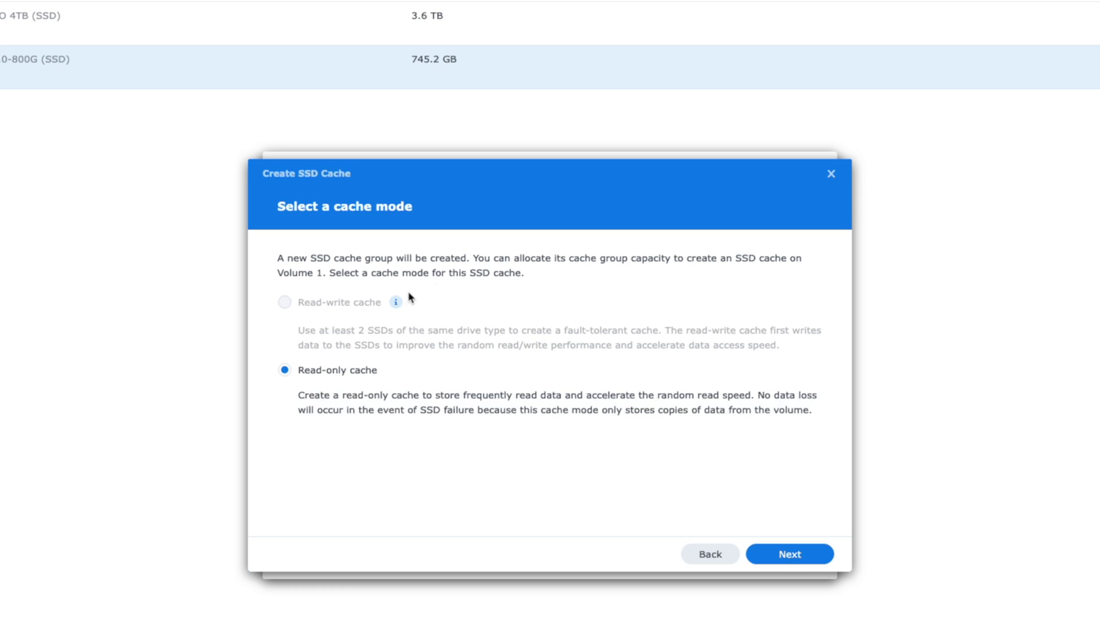
# Step: Choose read-only cache mode with Basic RAID type
pyautogui.click(788, 553)
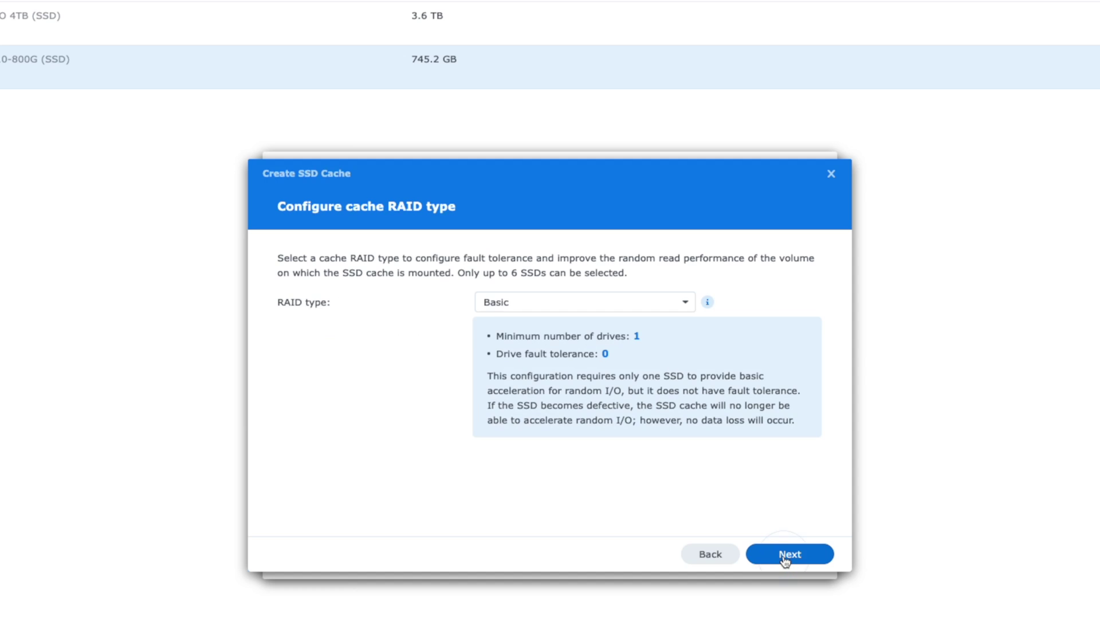
pyautogui.click(529, 309)
pyautogui.click(529, 328)
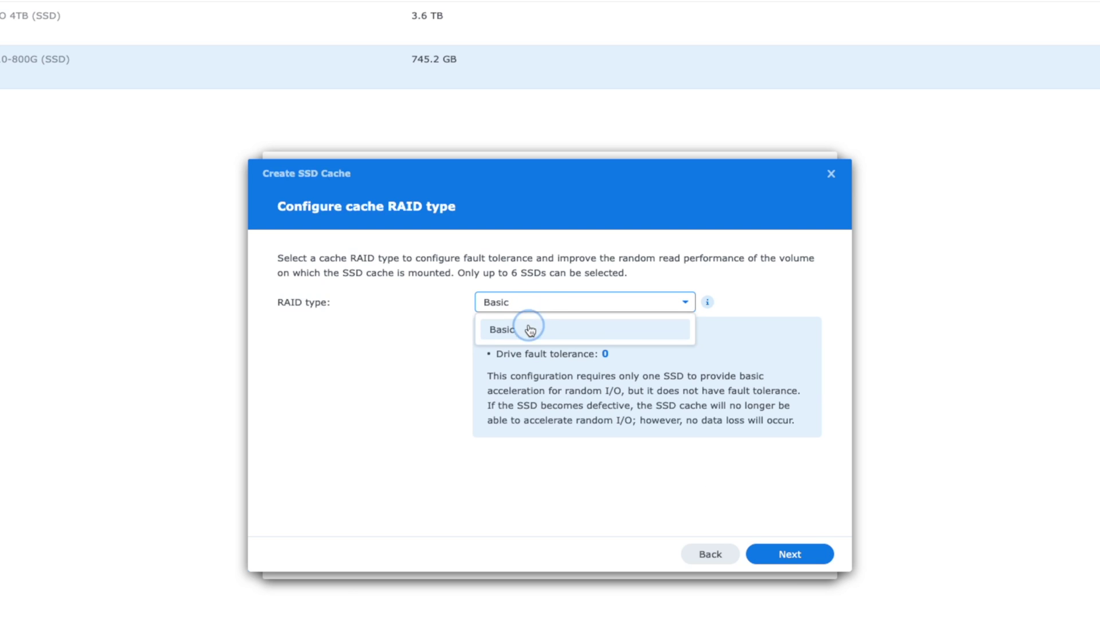
pyautogui.click(803, 563)
# Step: Use M.2 Drive 1 at maximum 745 GB capacity, apply, and accept the drive erase
pyautogui.click(292, 311)
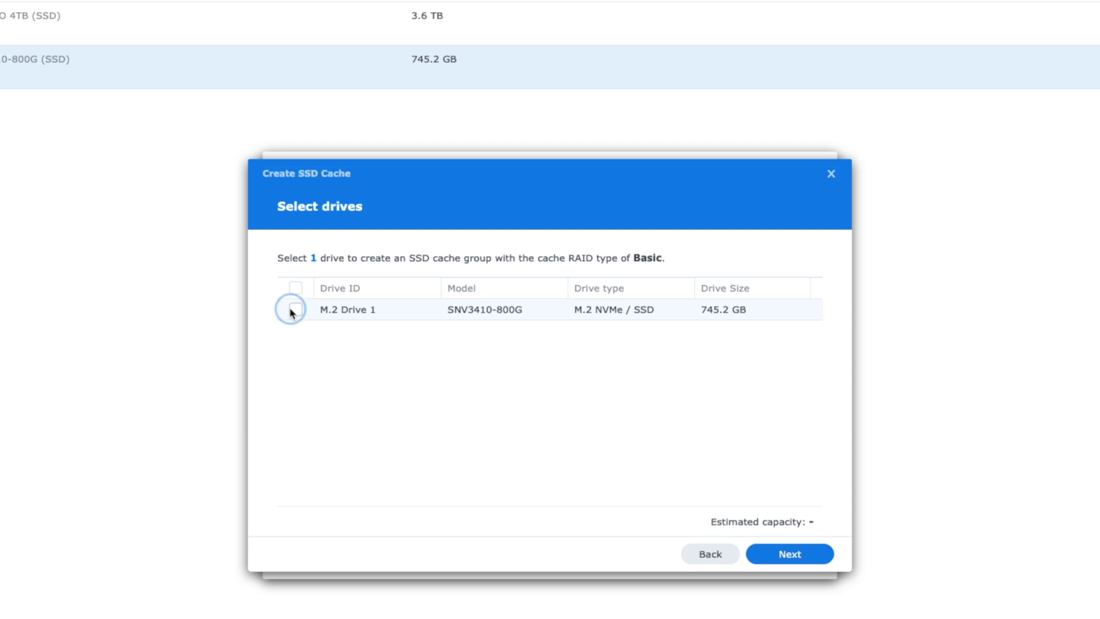
pyautogui.click(807, 554)
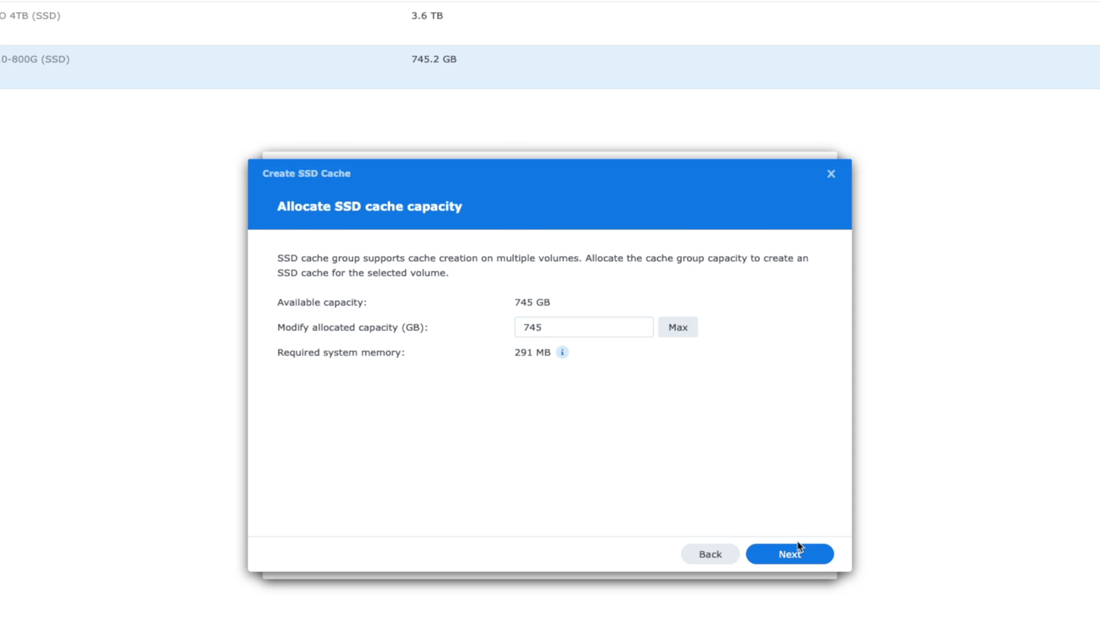
pyautogui.click(679, 326)
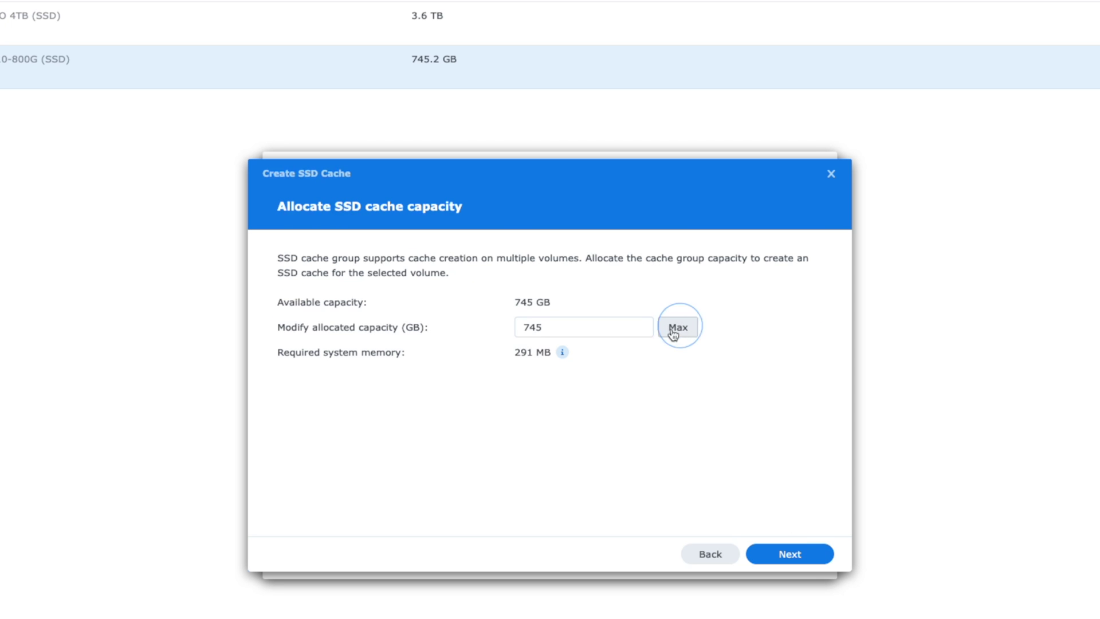
pyautogui.click(798, 551)
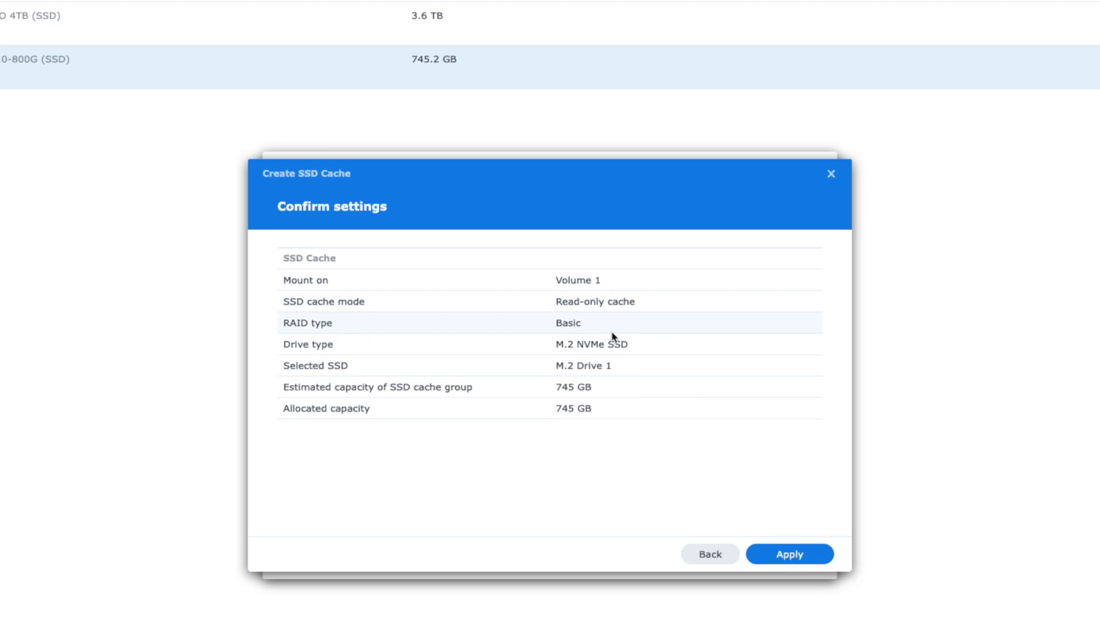
pyautogui.click(783, 553)
pyautogui.click(659, 391)
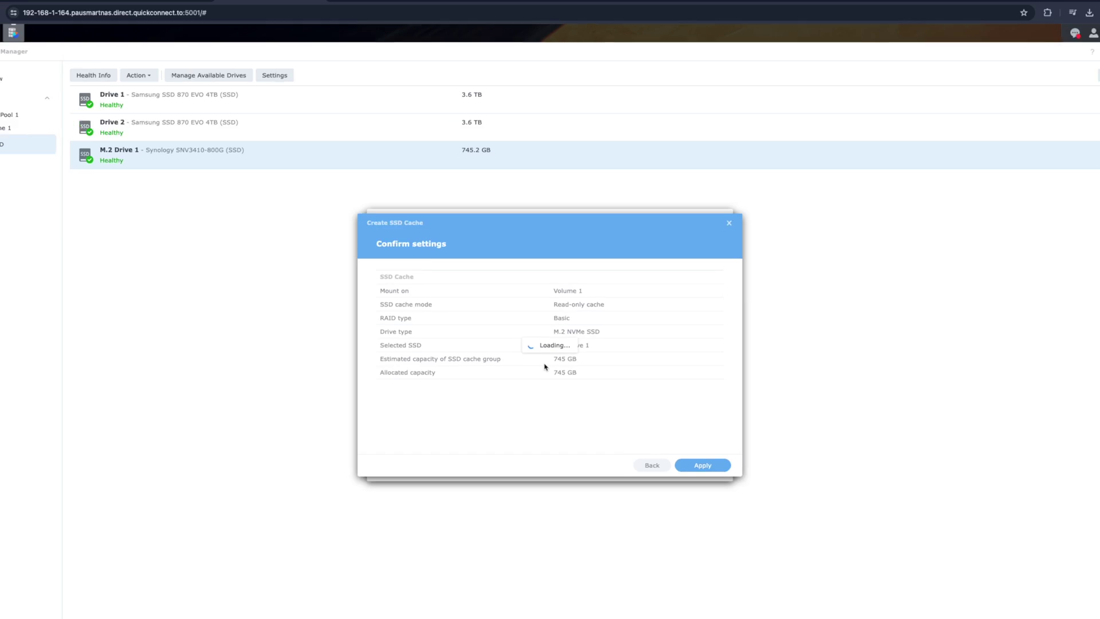
# Step: In drive Settings > Advanced, enable the estimated endurance alert at 5%
pyautogui.click(214, 97)
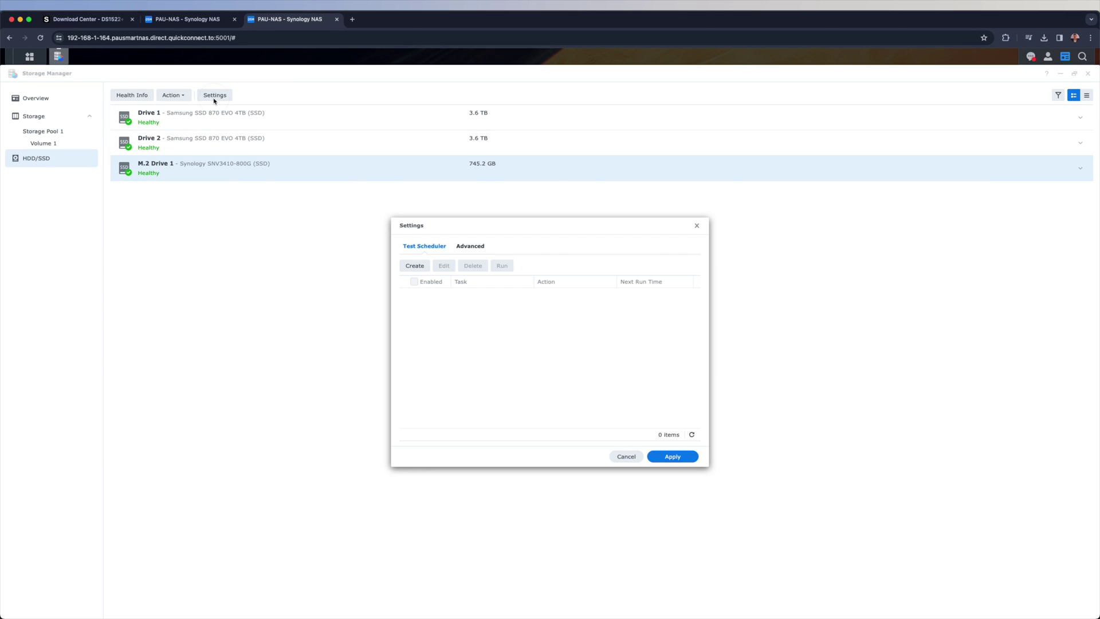
pyautogui.click(469, 247)
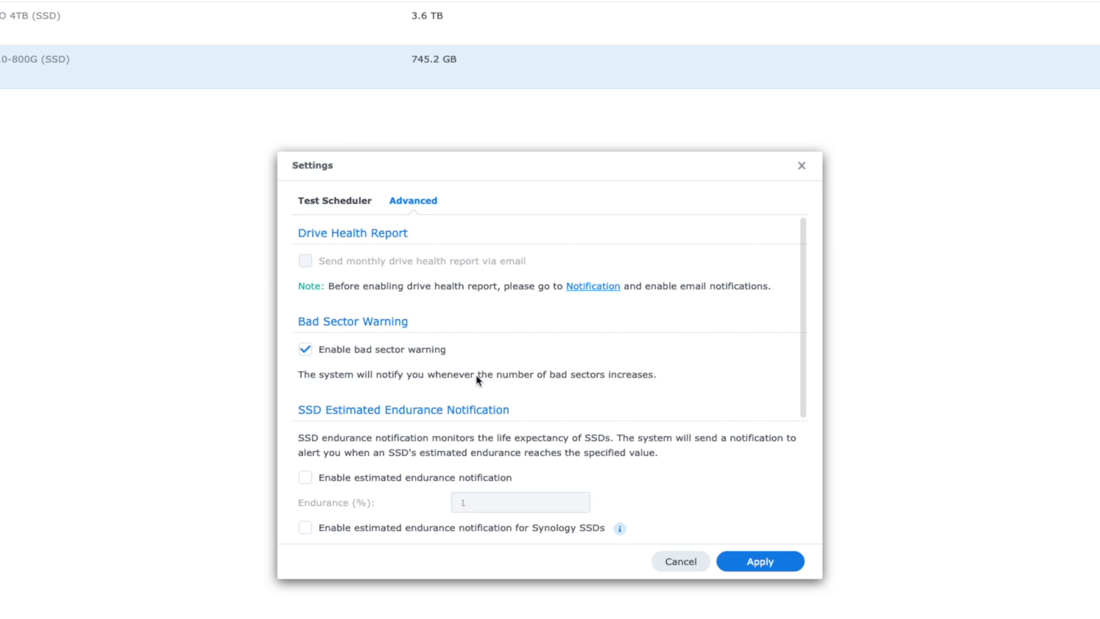
pyautogui.scroll(-1, 397, 417)
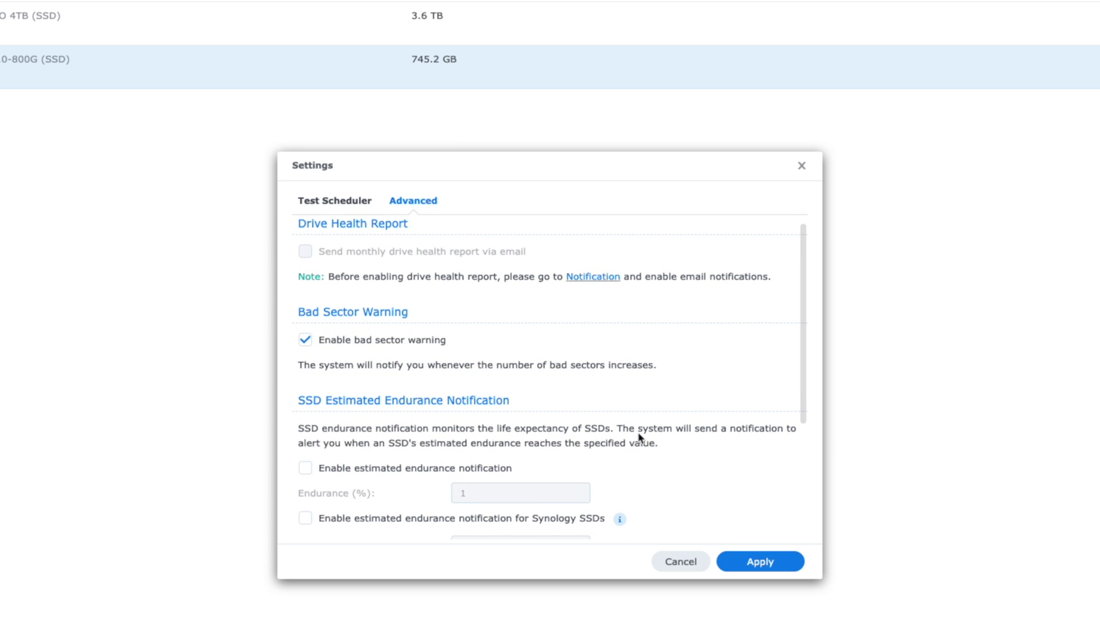
pyautogui.click(306, 468)
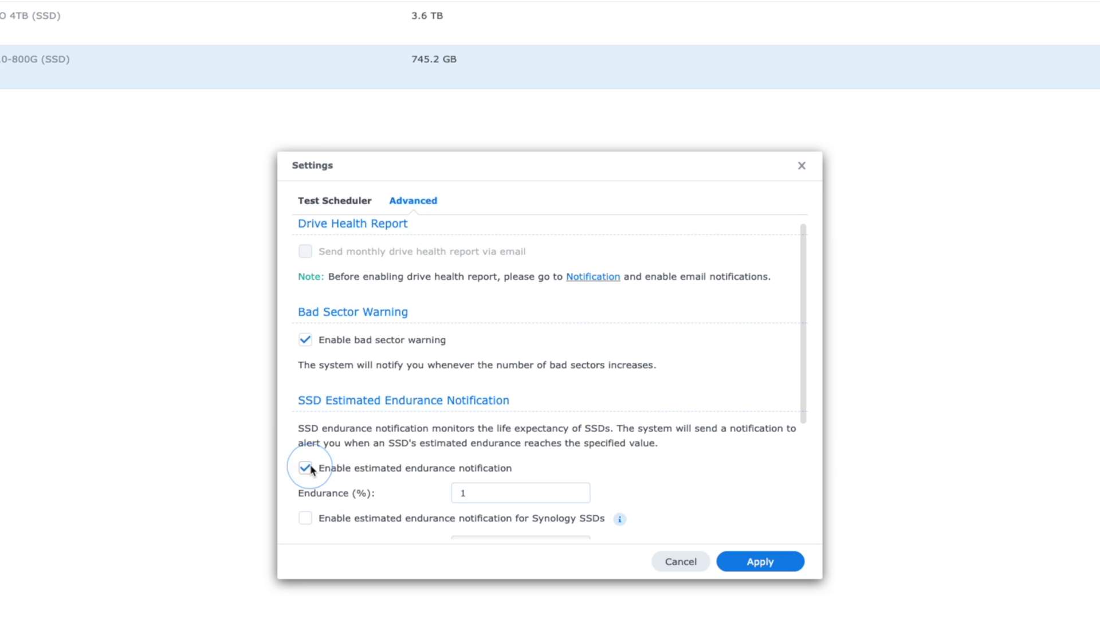
pyautogui.click(517, 492)
pyautogui.press('BackSpace')
pyautogui.write('85')
pyautogui.scroll(-2, 504, 469)
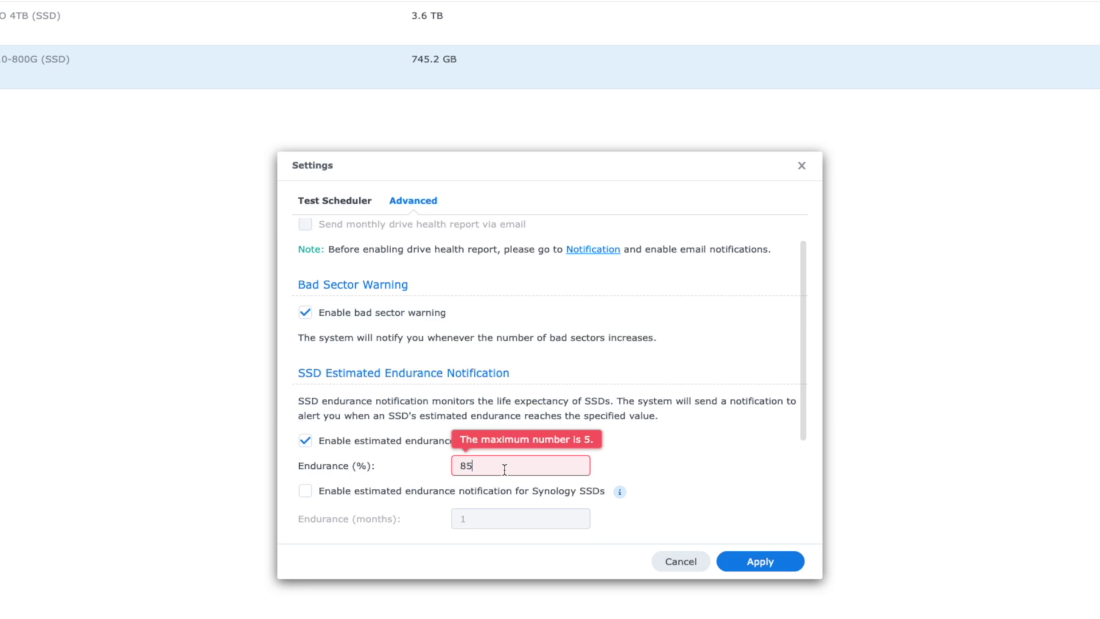
pyautogui.write('5')
# Step: Enable the Synology SSD endurance alert at 2 months and apply the settings
pyautogui.click(322, 492)
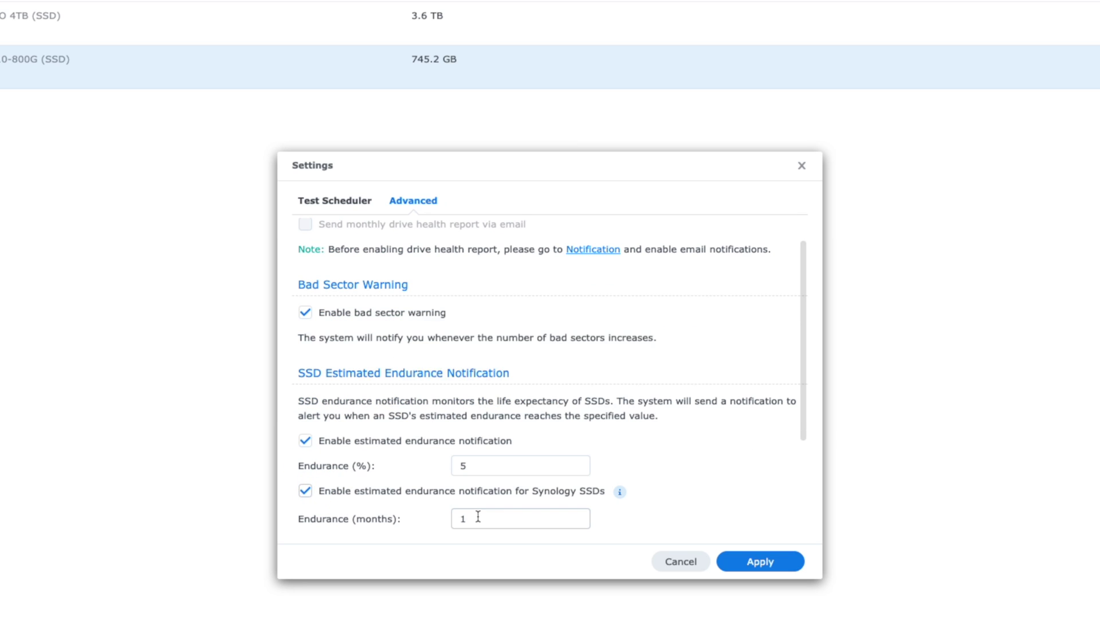
pyautogui.click(527, 525)
pyautogui.press('BackSpace')
pyautogui.scroll(-5, 679, 525)
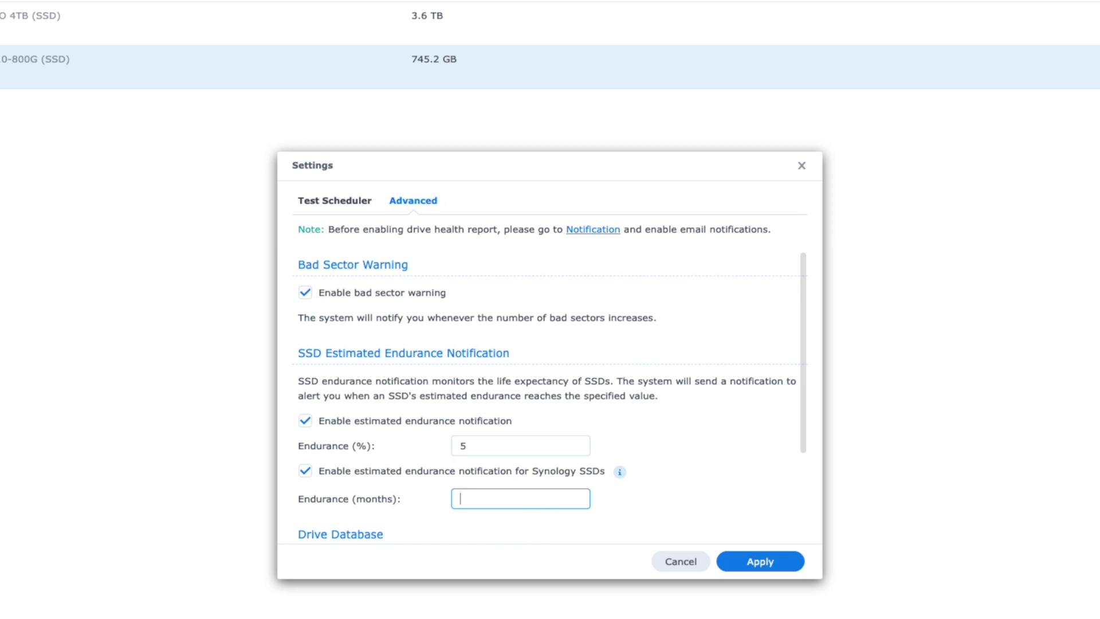
pyautogui.write('2')
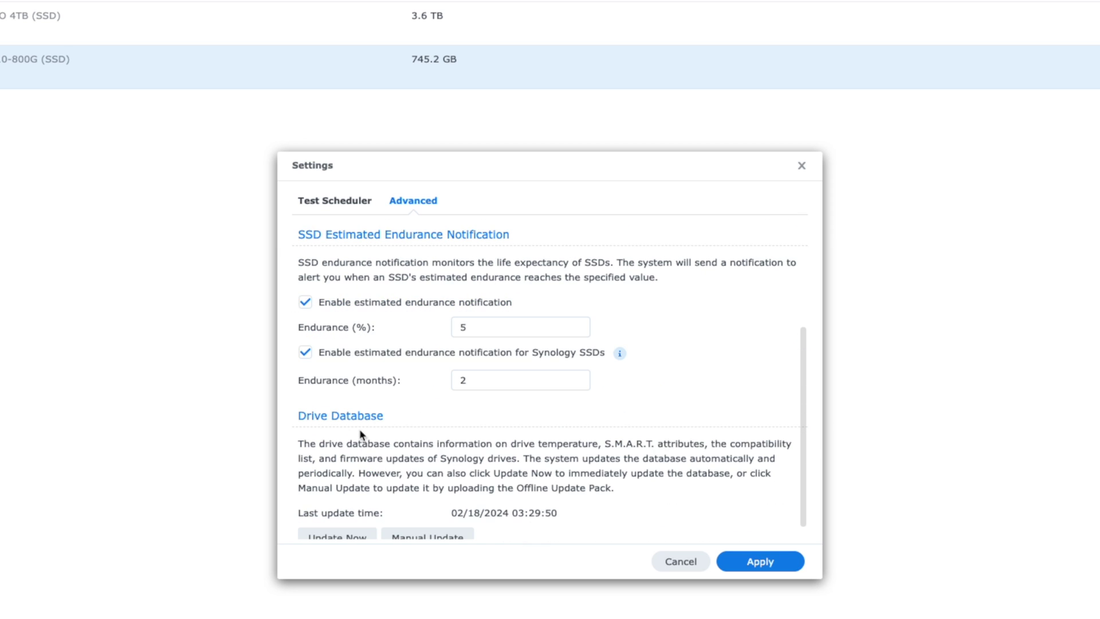
pyautogui.scroll(-1, 396, 490)
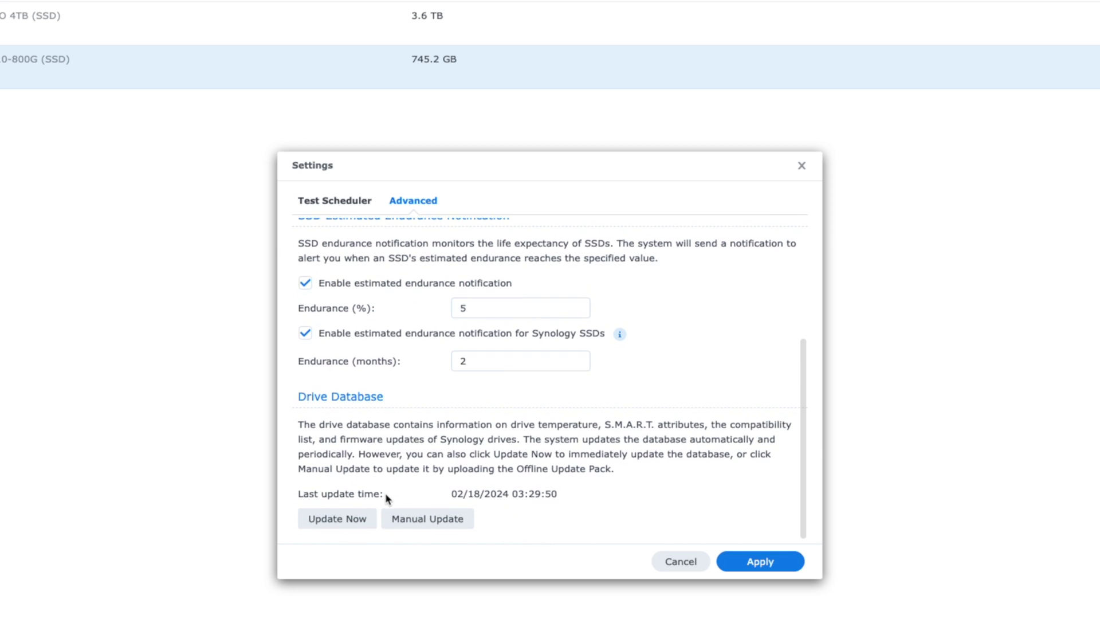
pyautogui.click(782, 561)
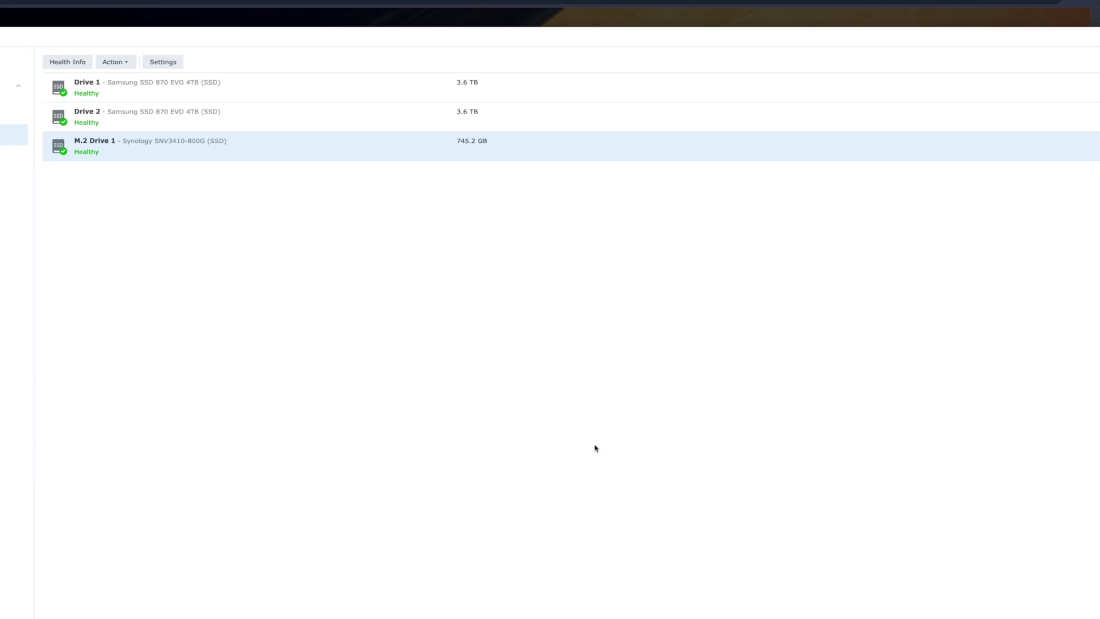
# Step: Check M.2 Drive 1's health info, then switch to Drive 1's health
pyautogui.click(67, 61)
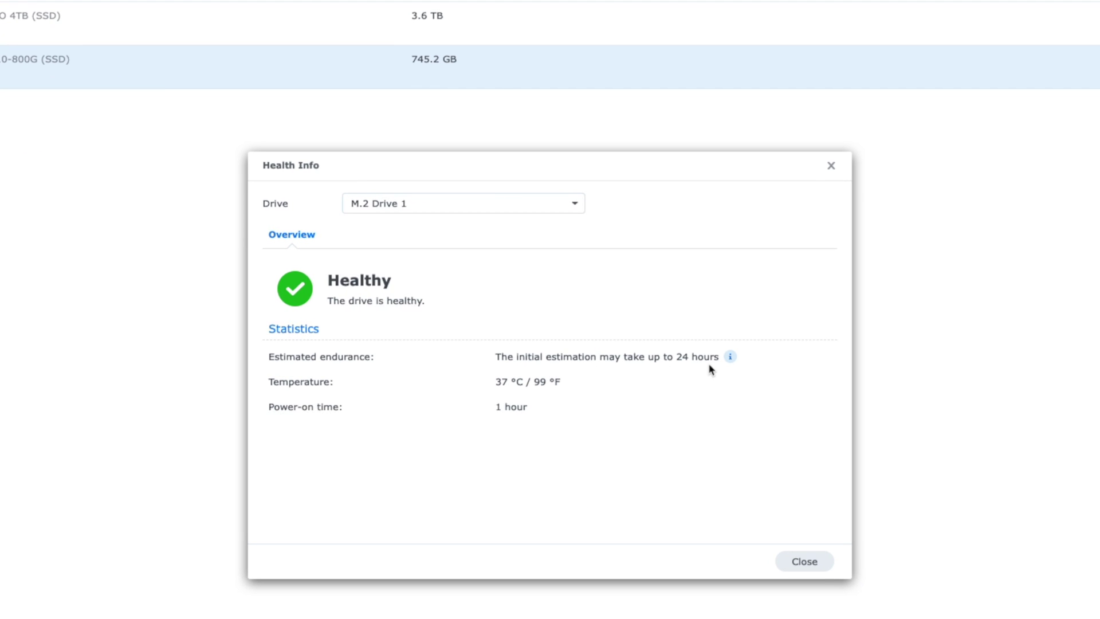
pyautogui.click(390, 203)
pyautogui.click(394, 232)
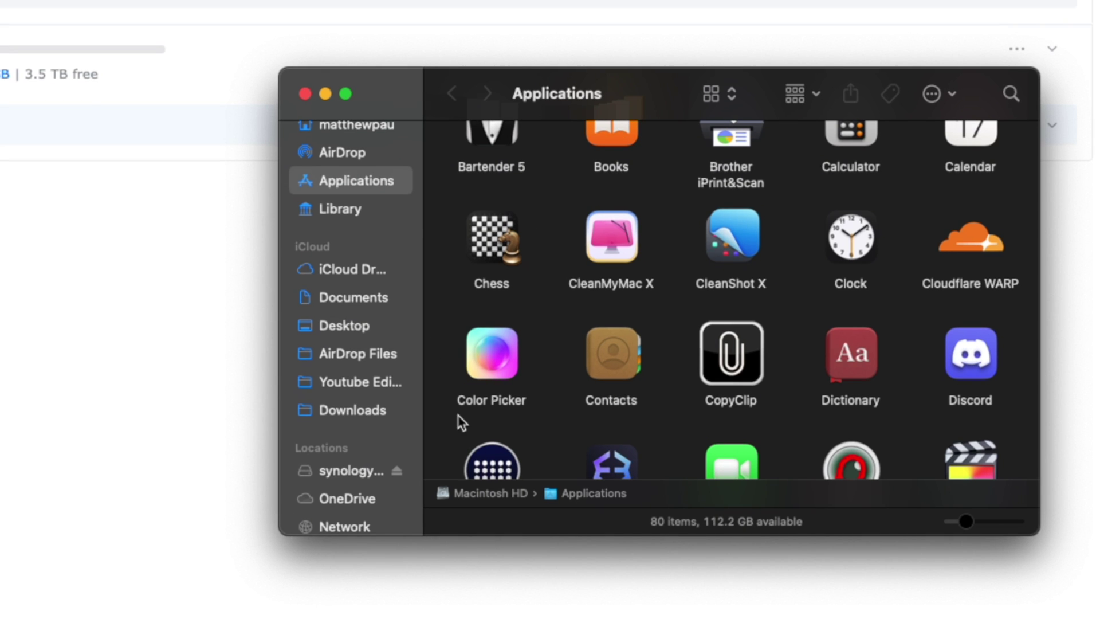
# Step: In Finder's Network, connect to PAU-NAS as a registered user with the saved password
pyautogui.click(344, 470)
pyautogui.click(342, 507)
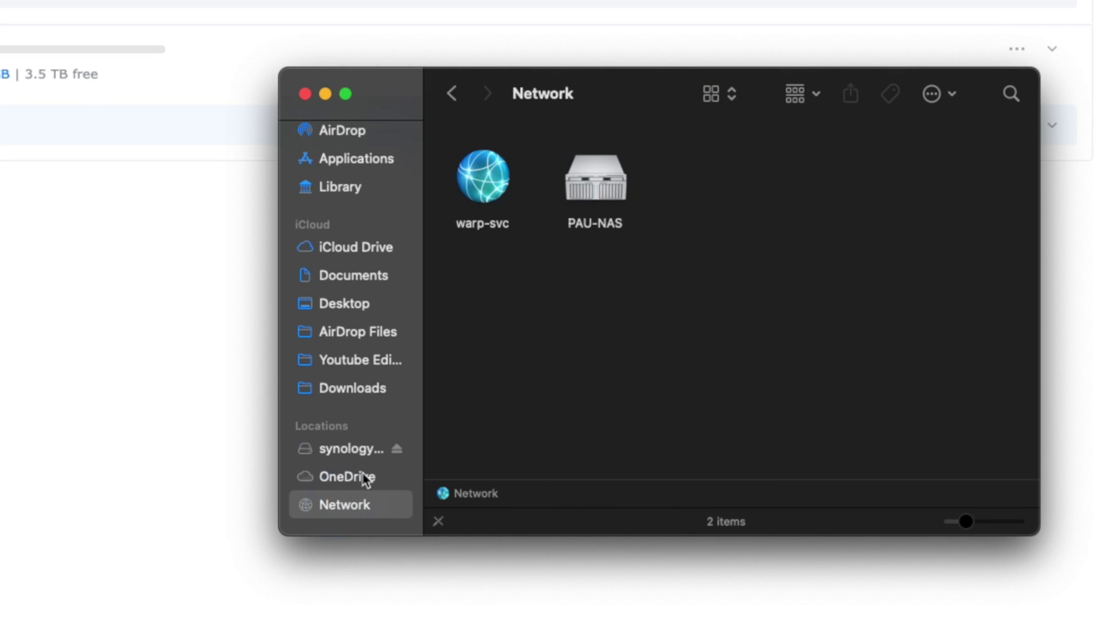
pyautogui.doubleClick(593, 175)
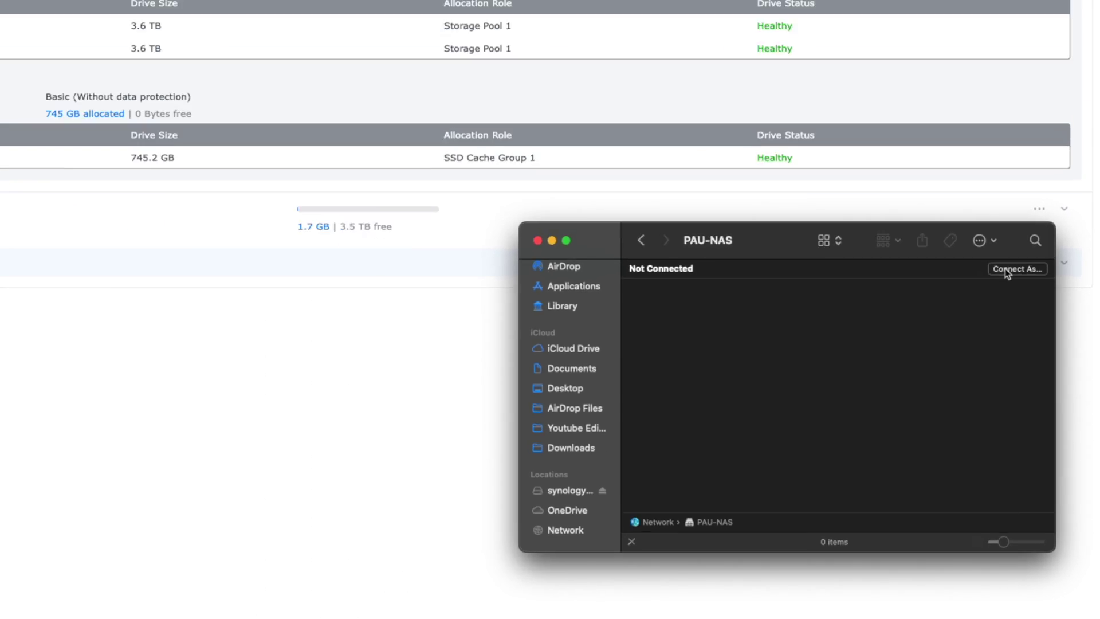
pyautogui.click(972, 136)
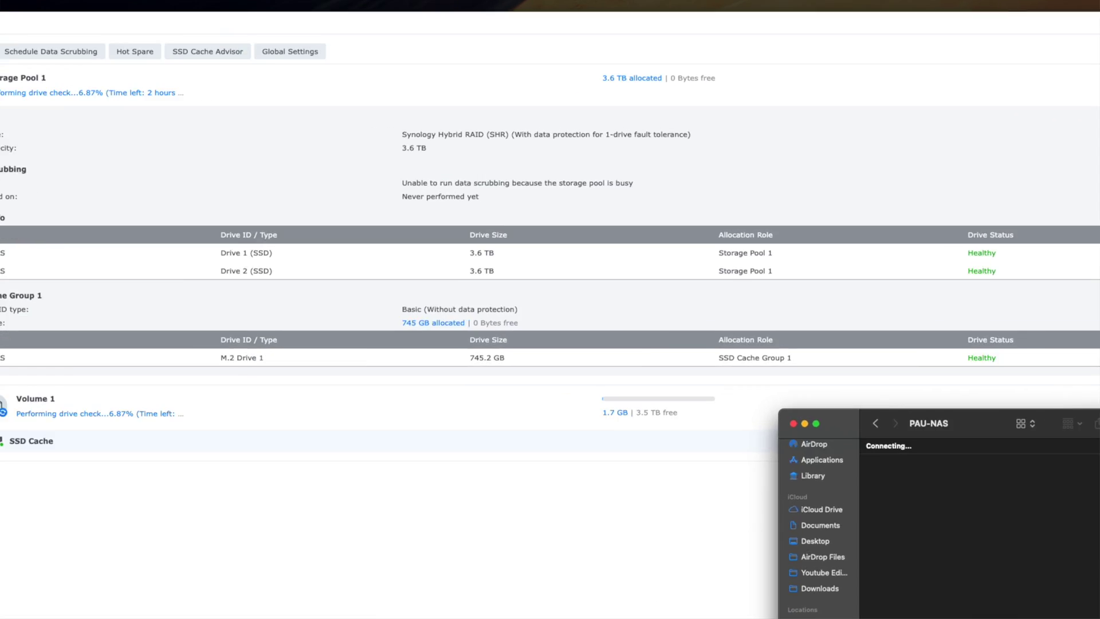
pyautogui.click(519, 206)
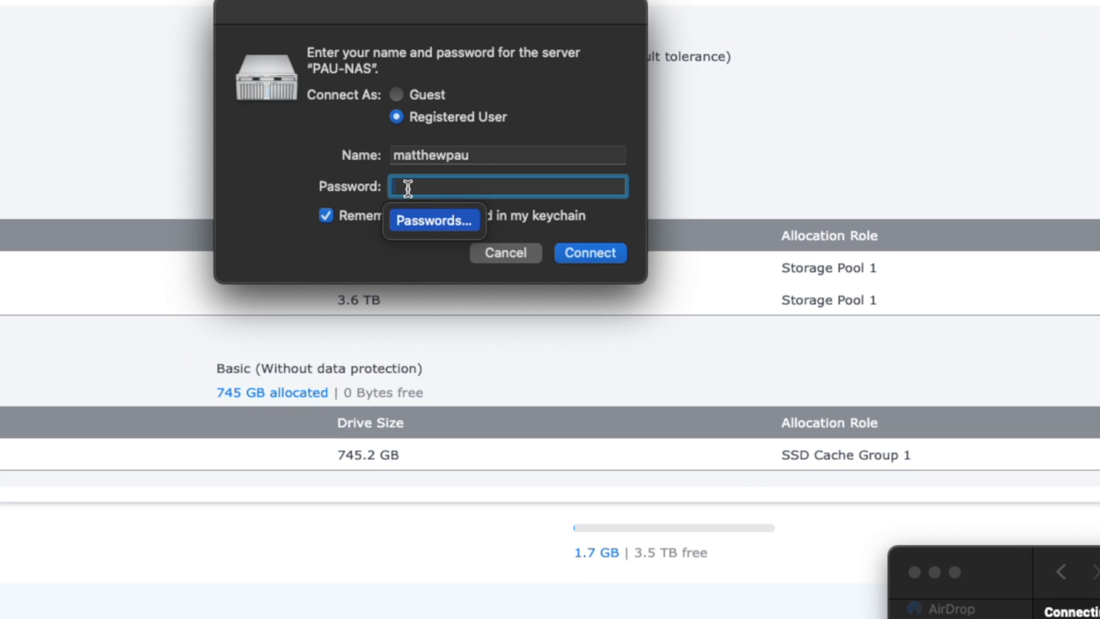
pyautogui.click(434, 220)
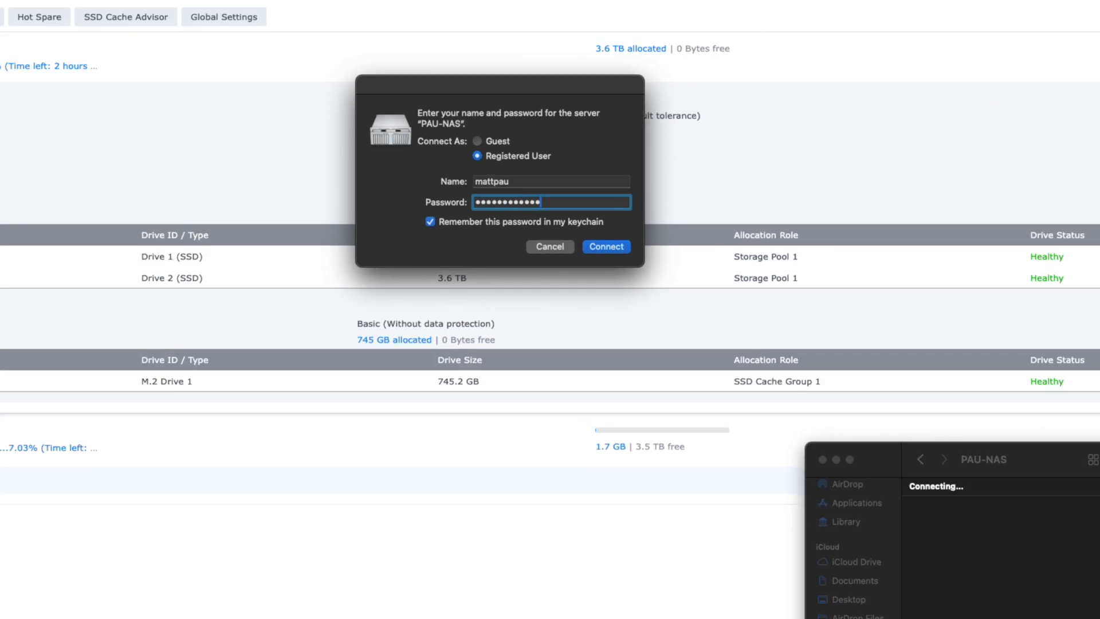
pyautogui.press('Return')
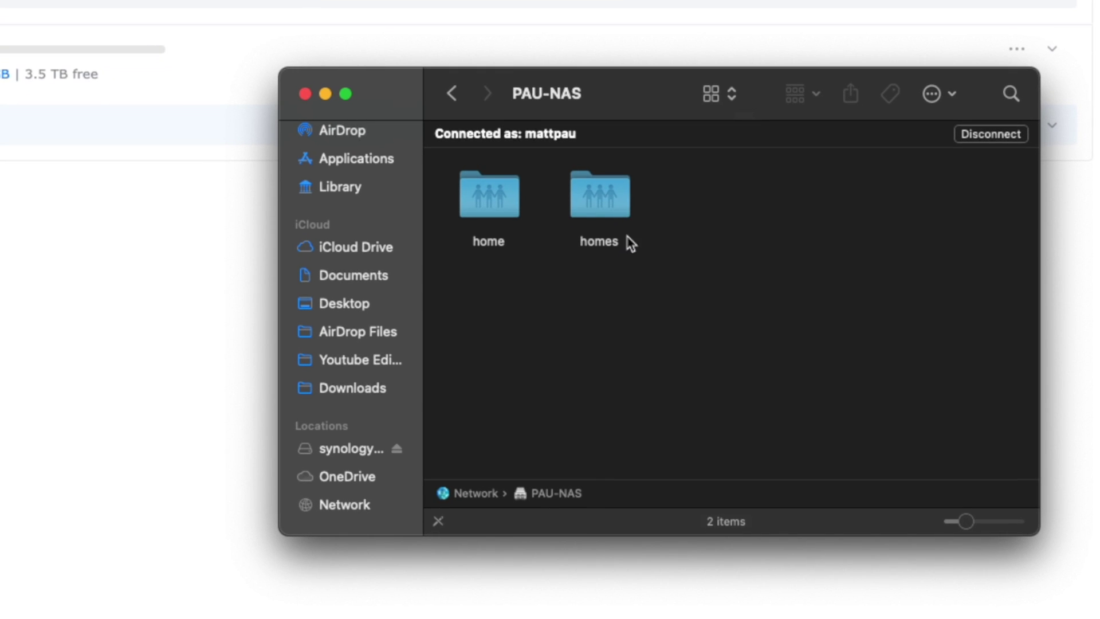
# Step: Browse the home share, then homes with its admin and personal user folders
pyautogui.doubleClick(490, 193)
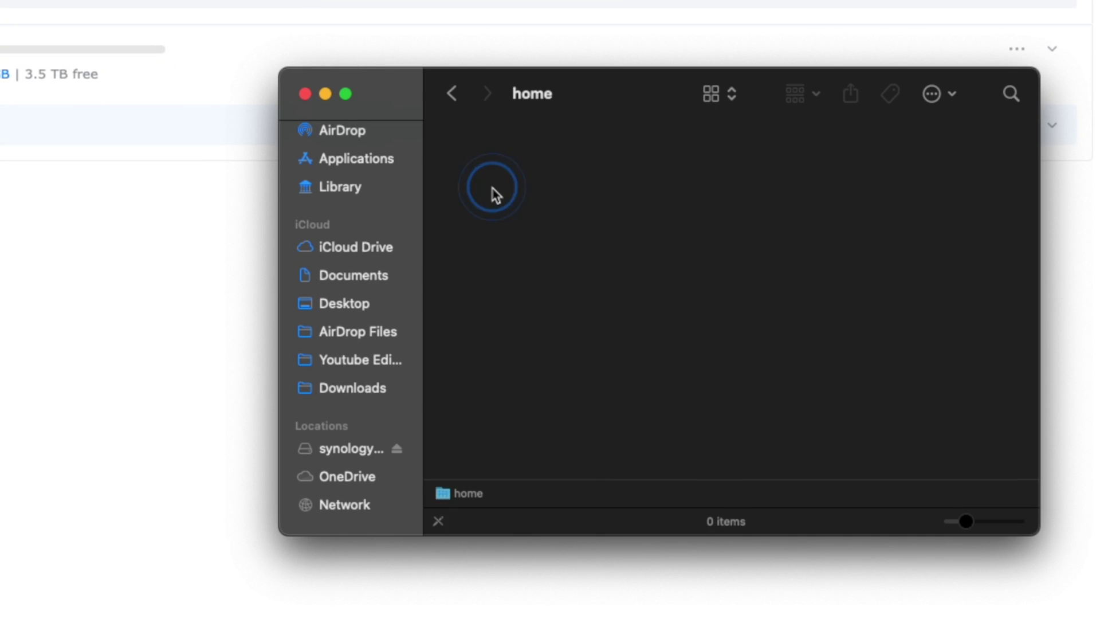
pyautogui.click(440, 99)
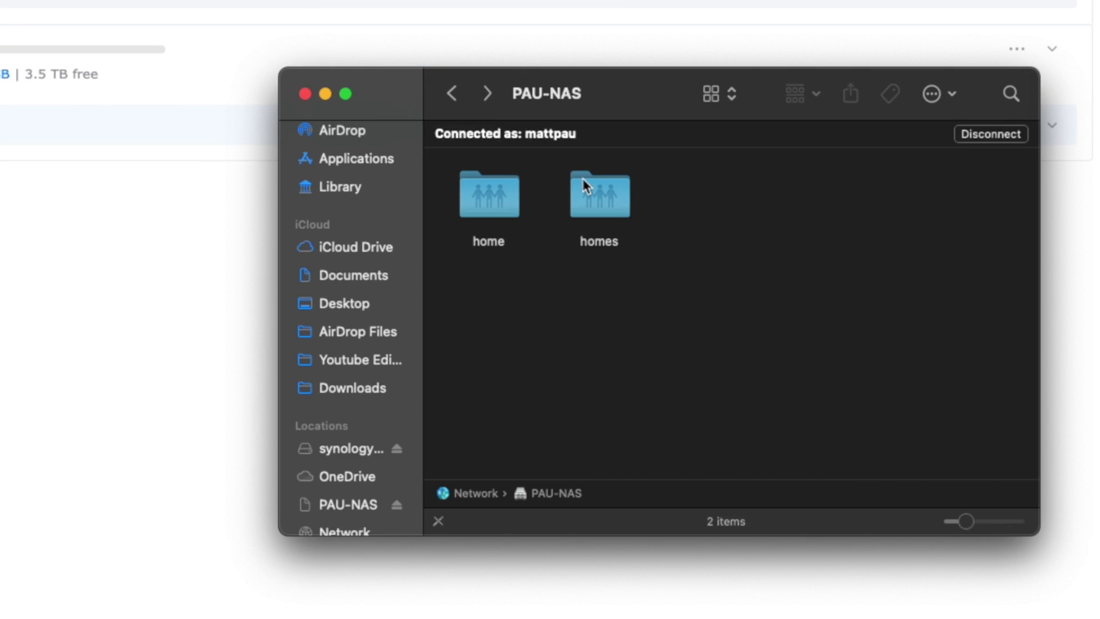
pyautogui.click(590, 189)
pyautogui.doubleClick(589, 182)
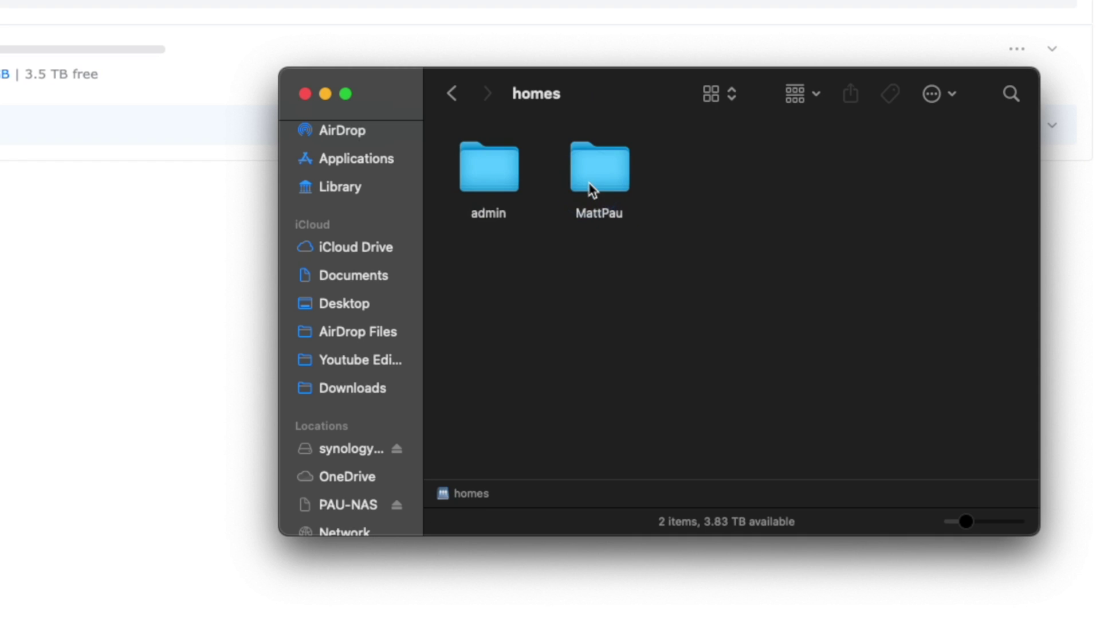
pyautogui.click(483, 154)
pyautogui.doubleClick(484, 160)
pyautogui.click(453, 93)
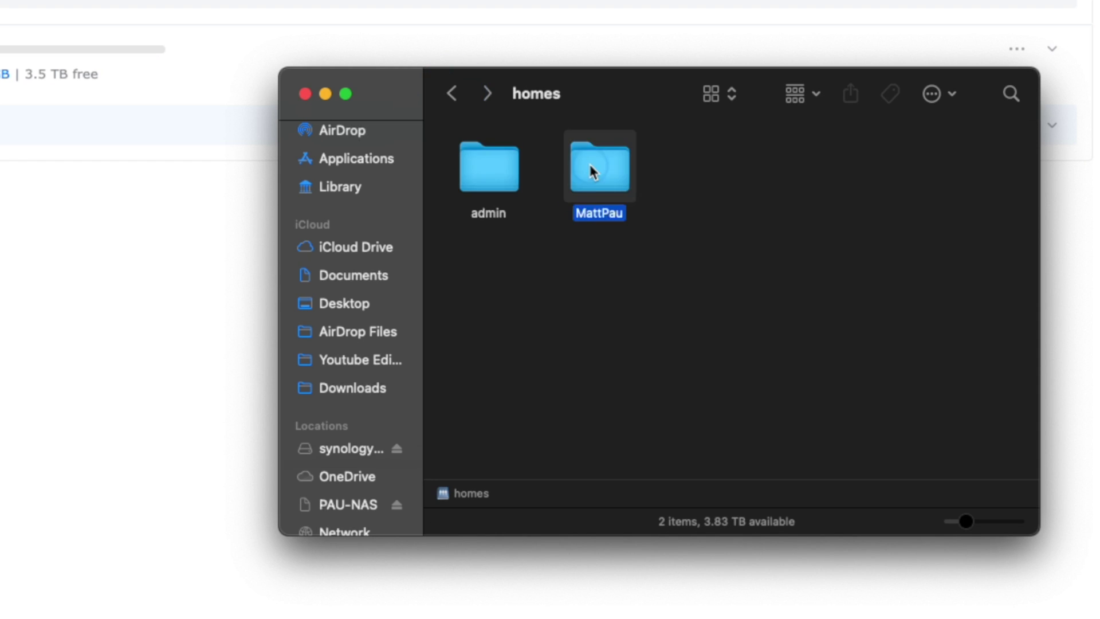
pyautogui.doubleClick(590, 172)
pyautogui.click(453, 94)
pyautogui.click(453, 94)
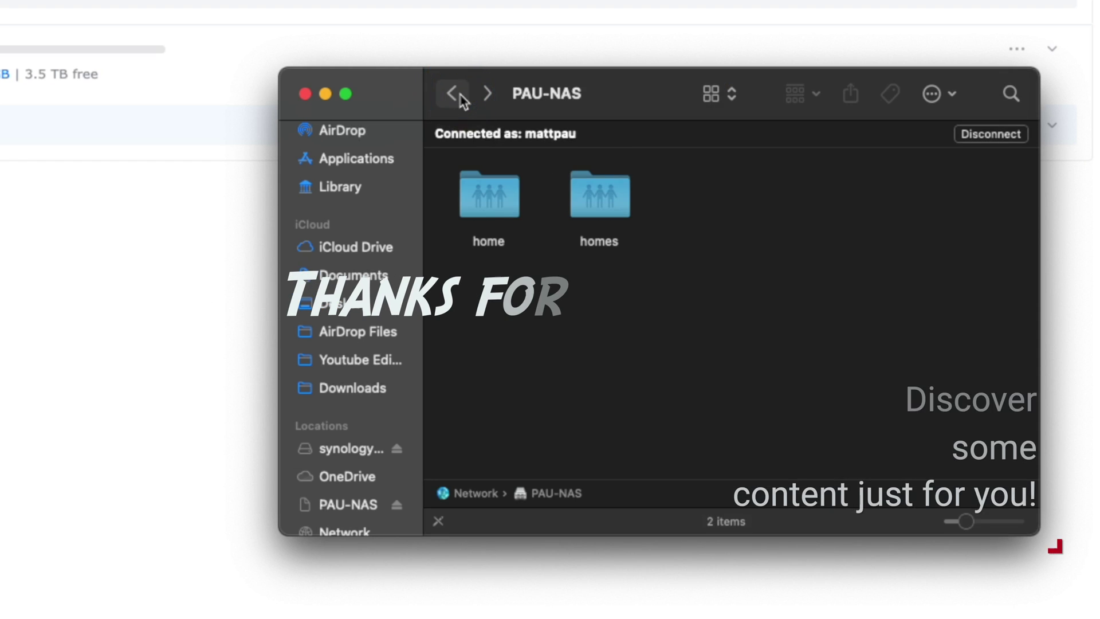
pyautogui.scroll(-3, 368, 427)
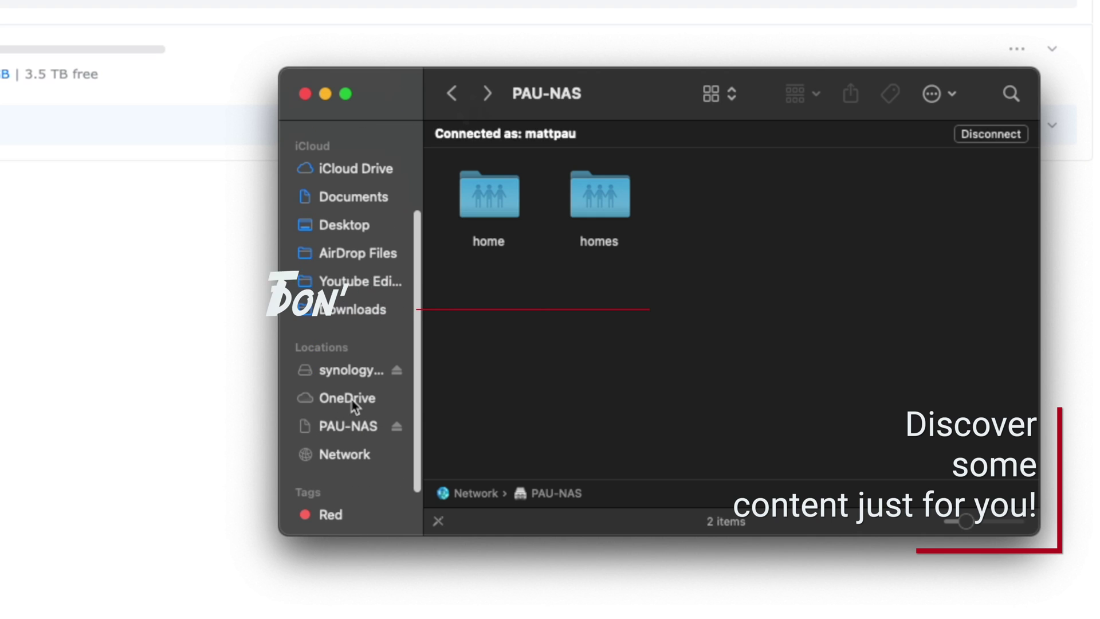